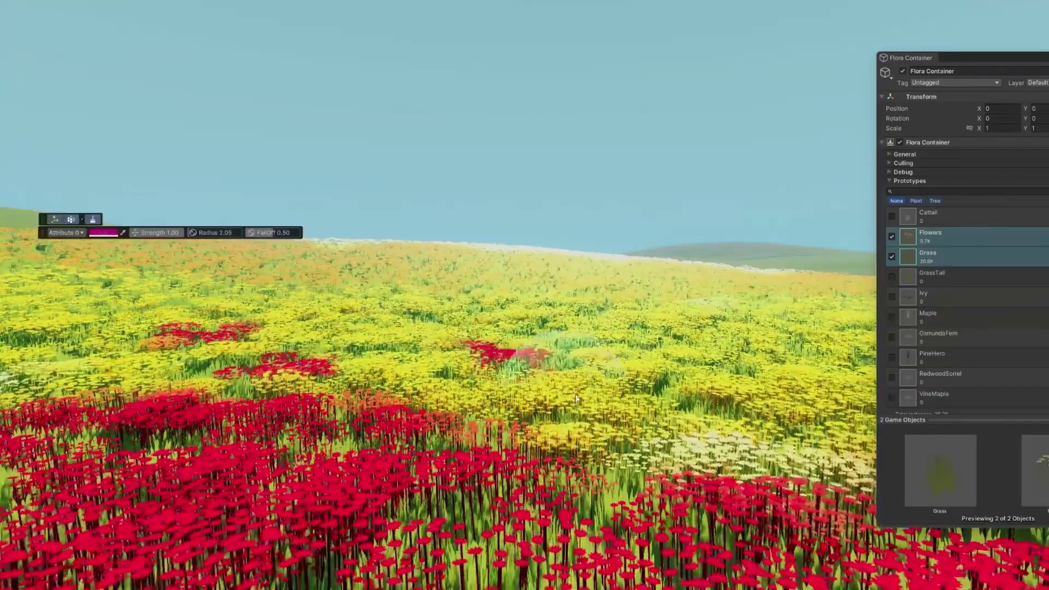
Step: Paint the magenta Attribute 0 colour onto the flowers and grass in the meadow with radius 2.00
mouse_move(765, 355)
mouse_down()
mouse_move(683, 322)
mouse_move(306, 267)
mouse_move(50, 333)
mouse_move(476, 350)
mouse_move(781, 382)
mouse_move(730, 328)
mouse_up()
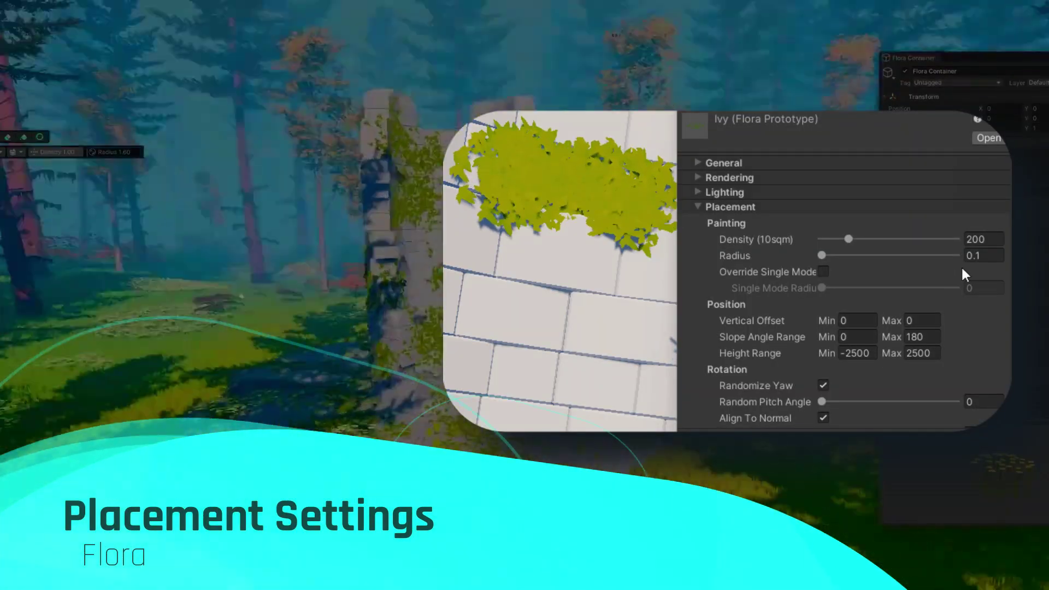
Step: Set the Ivy prototype's painting radius to 0.5
double_click(979, 255)
text(0.5)
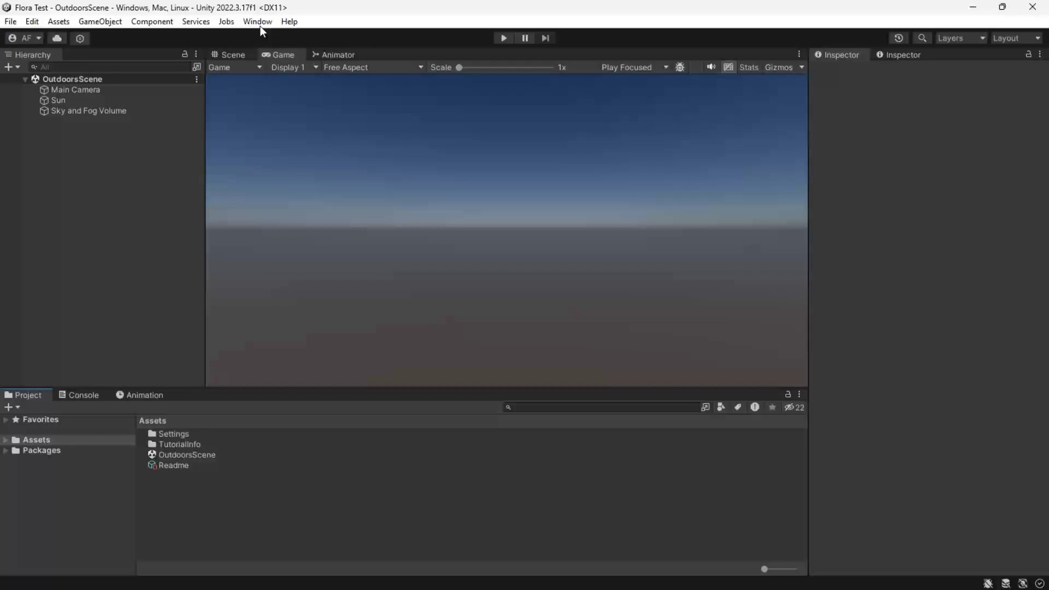
Step: Import all files of the Flora package from My Assets in the Package Manager
click(258, 22)
click(294, 167)
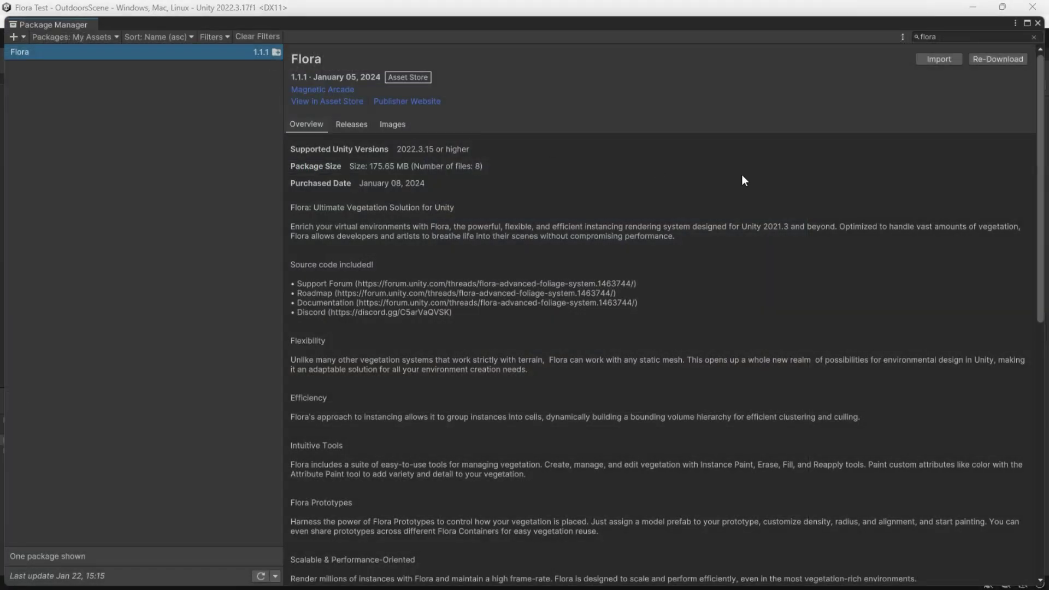
click(938, 59)
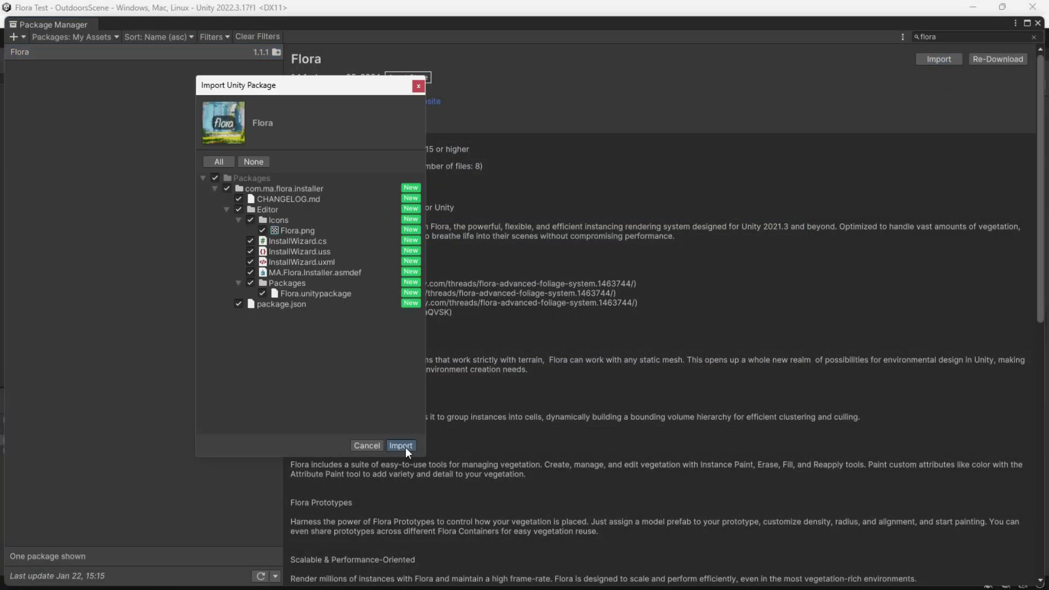
click(402, 445)
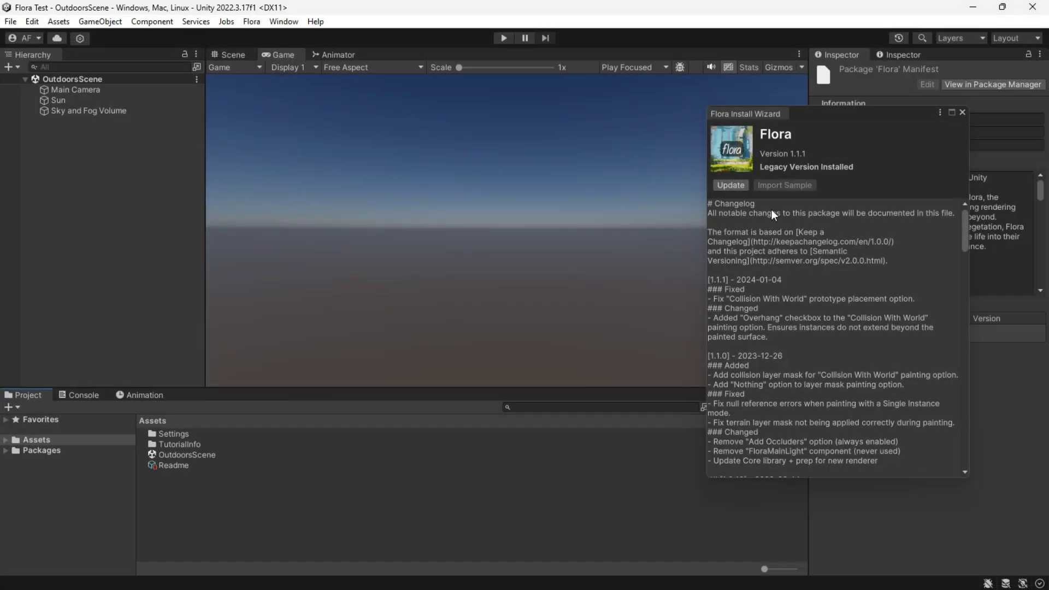
Step: Update Flora to version 1.1.1 with the Flora Install Wizard and import its sample
drag(726, 116, 497, 51)
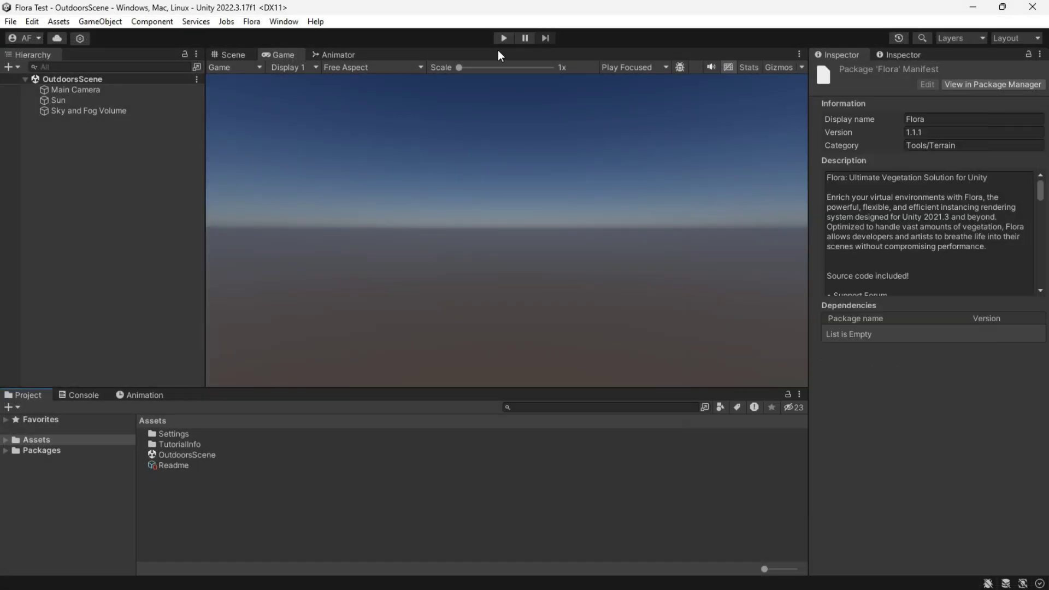
click(250, 23)
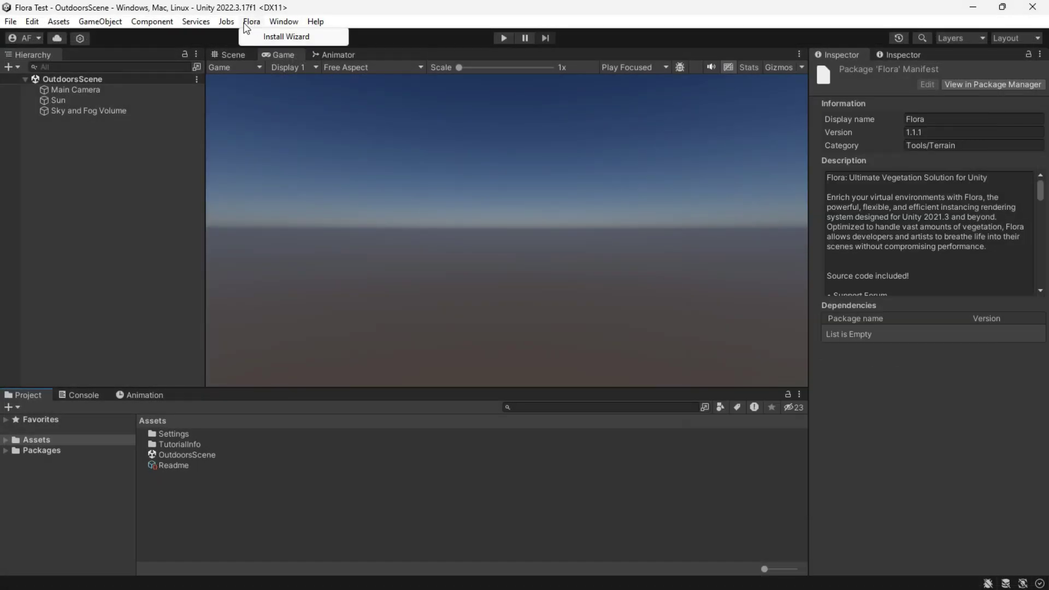
click(276, 37)
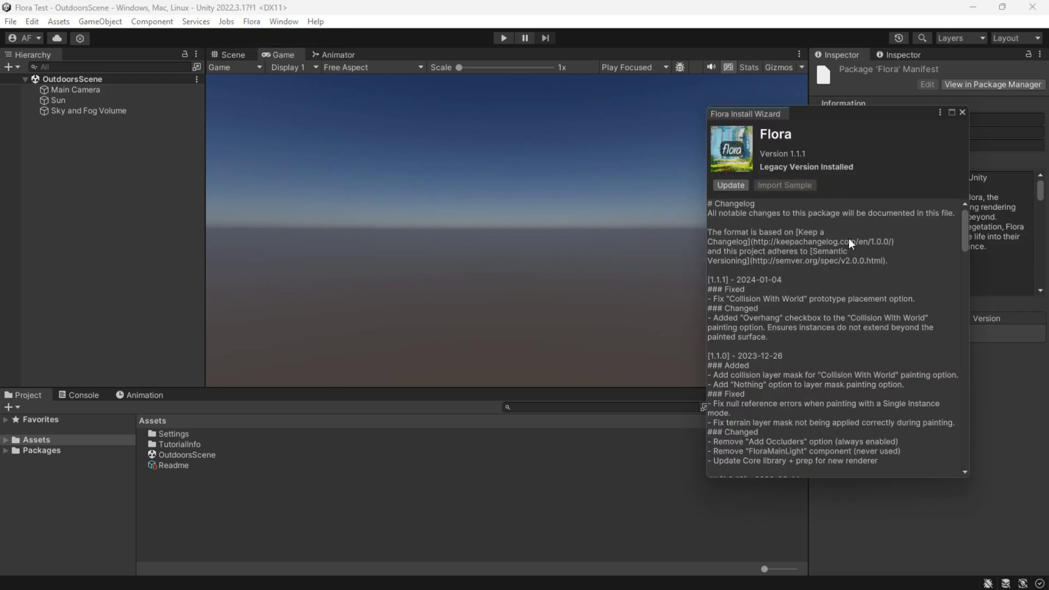
click(727, 185)
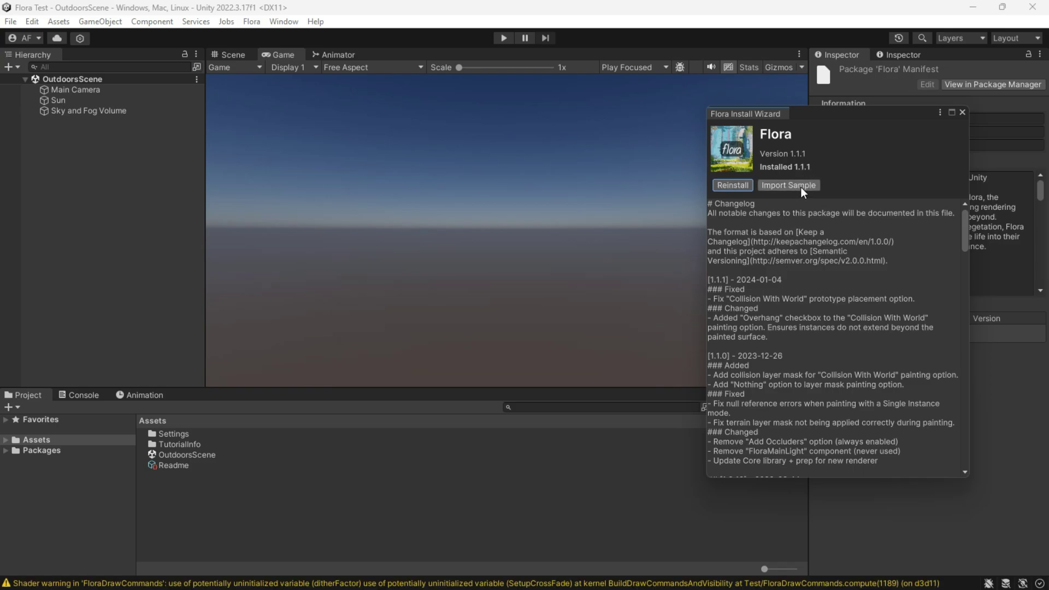
click(788, 185)
Step: Clear the console and open the script behind the remaining MassRenderPipelineType compile error
click(66, 395)
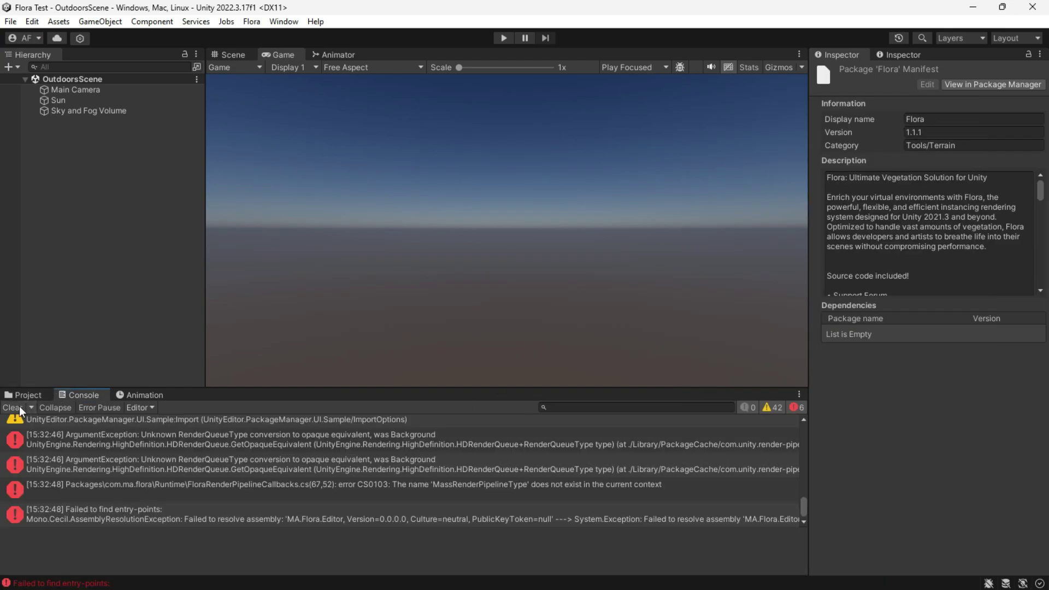
click(17, 407)
click(278, 425)
double_click(277, 422)
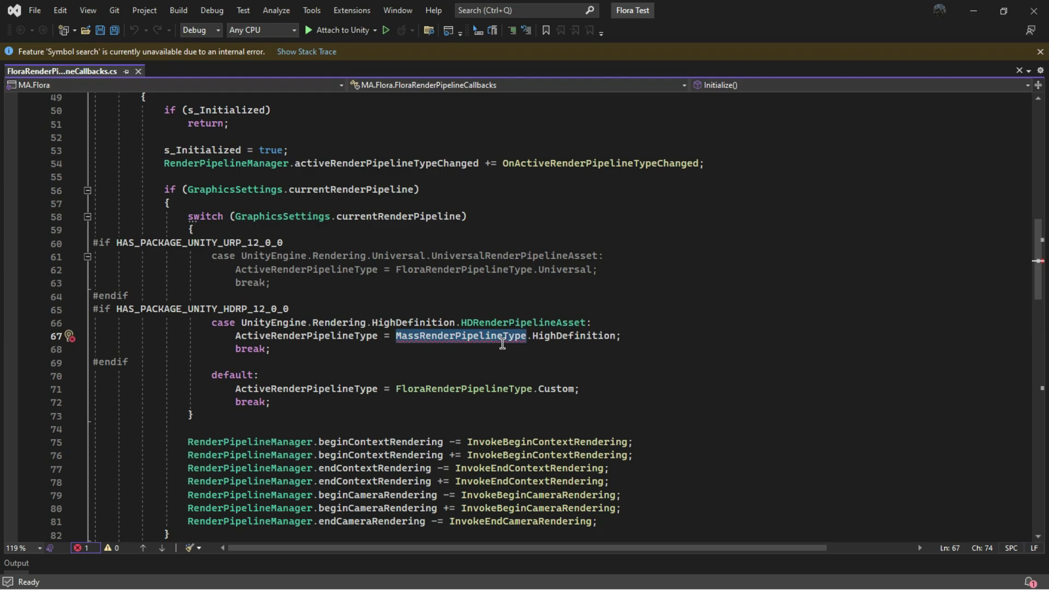
Step: Replace the MassRenderPipelineType reference on line 67, in the HDRP case, with FloraRenderPipelineType
drag(621, 335, 391, 340)
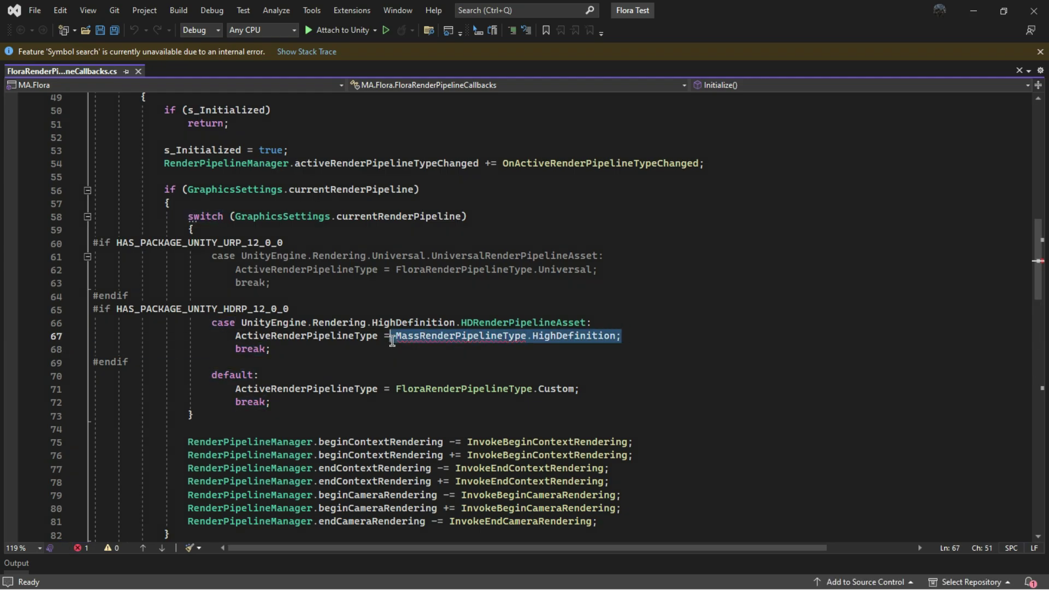
key(Delete)
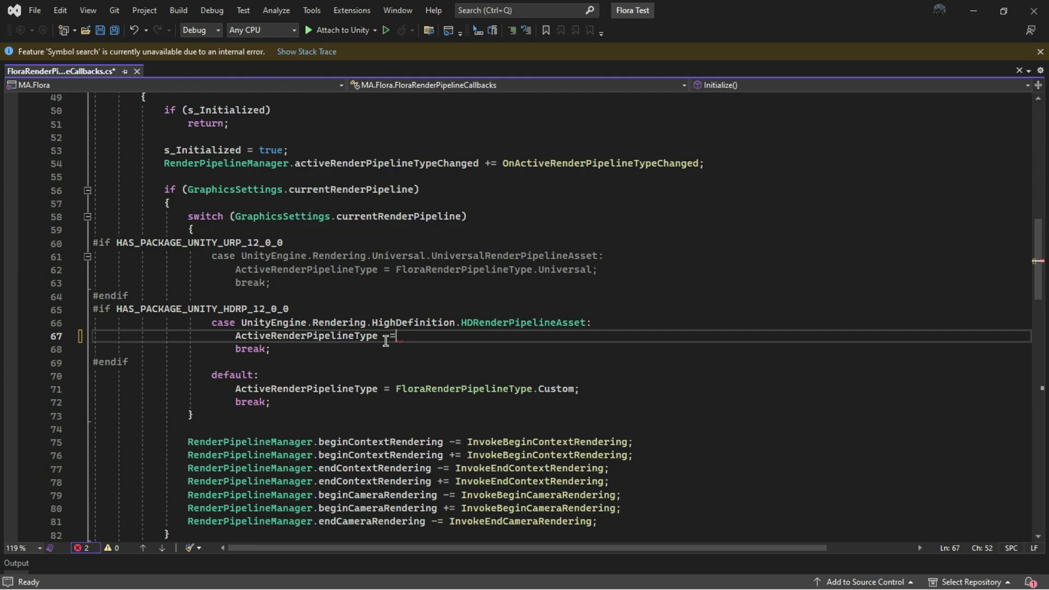
text(FloraRenderPipelineType.)
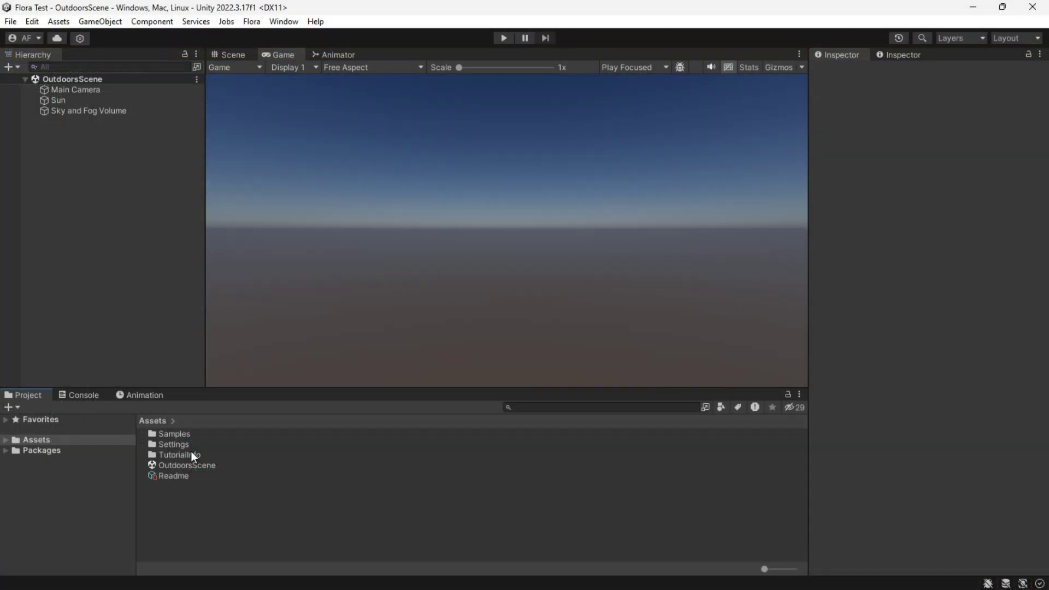
Step: Examine the contents of the MA Flora folder among the project's packages
double_click(192, 451)
click(15, 526)
click(56, 526)
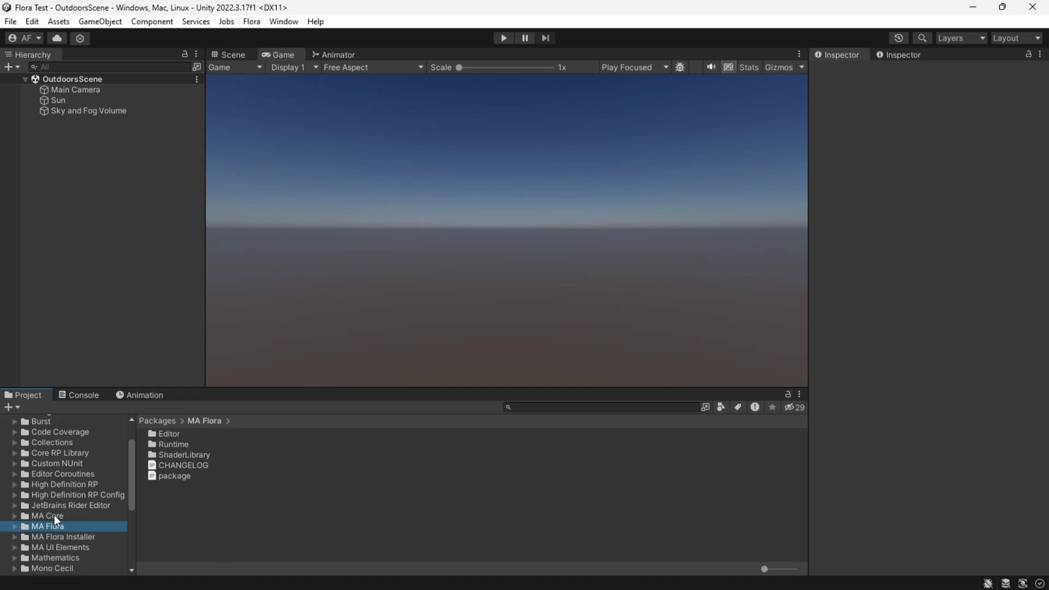
Step: Show the In Project packages in the Package Manager and examine the installed MA packages
click(283, 21)
click(323, 172)
click(71, 37)
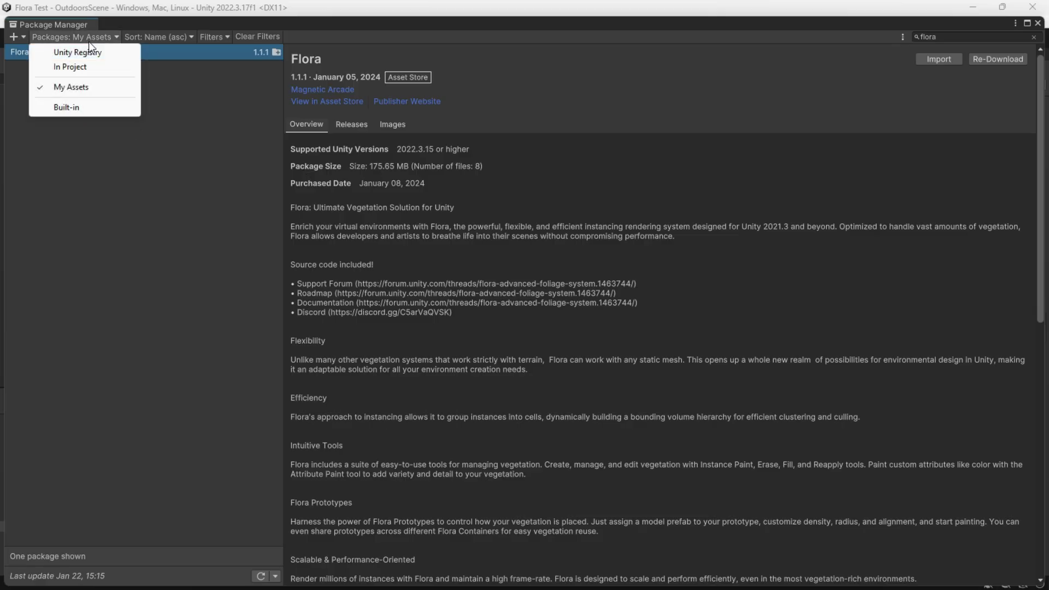
click(59, 65)
click(67, 124)
click(54, 155)
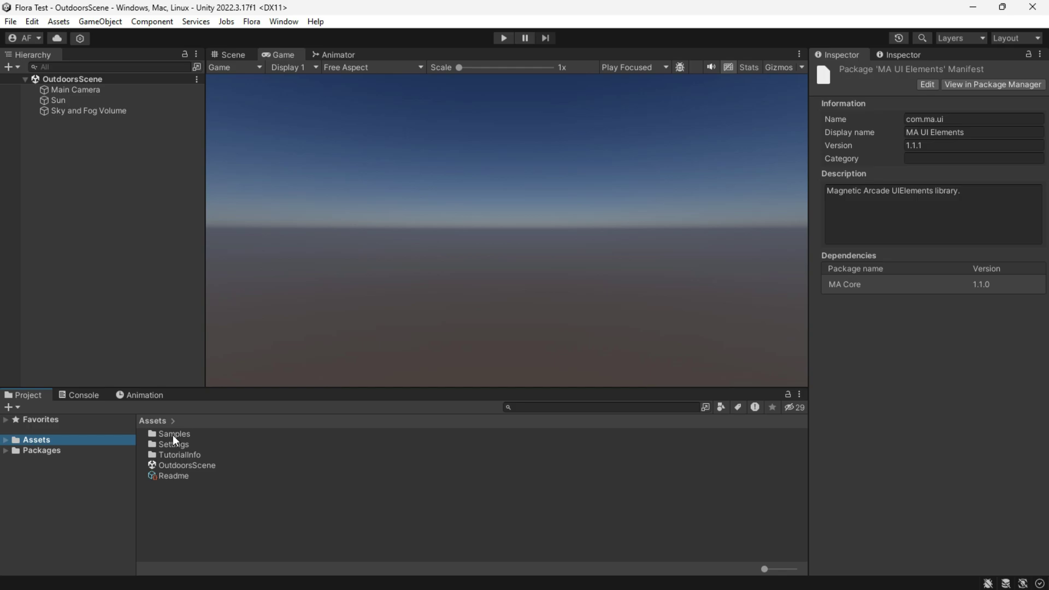
Step: Open ExampleScene from the Flora Demo sample's Scenes/Example folder under Samples/MA Flora/1.1.1
double_click(172, 435)
double_click(187, 436)
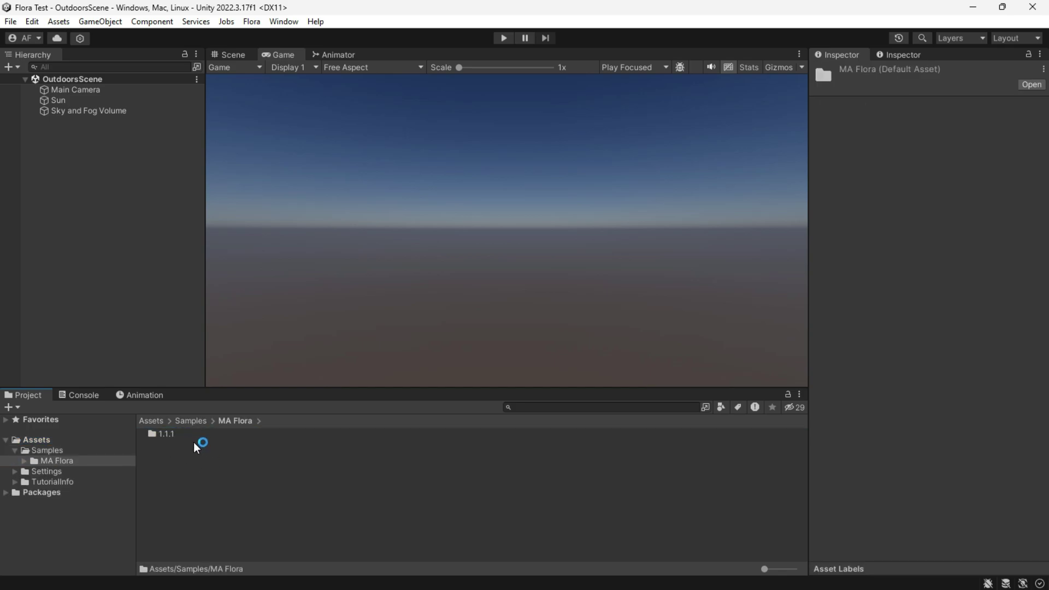
double_click(193, 432)
double_click(206, 436)
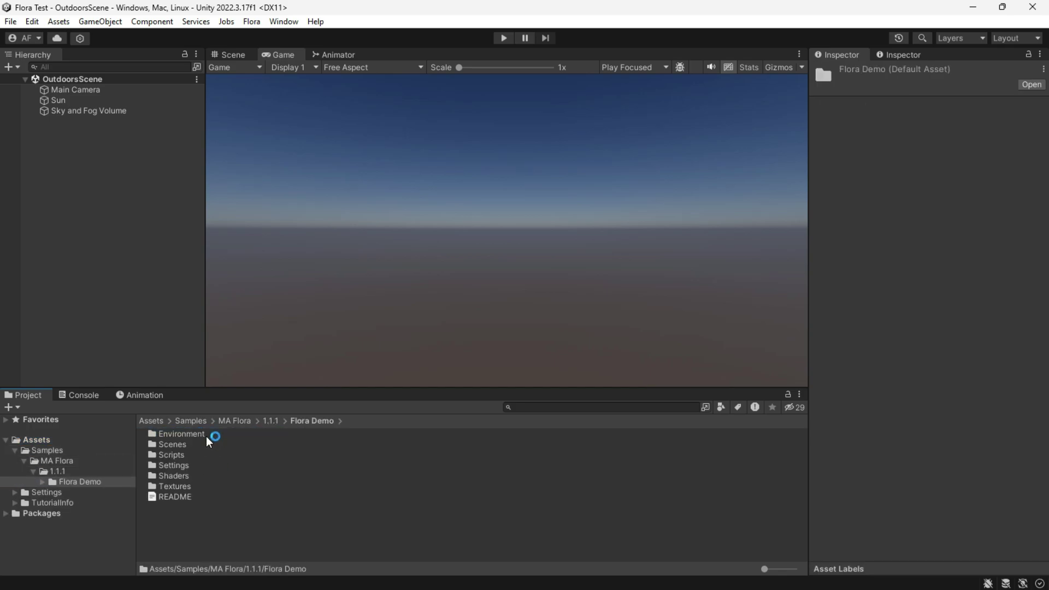
double_click(201, 444)
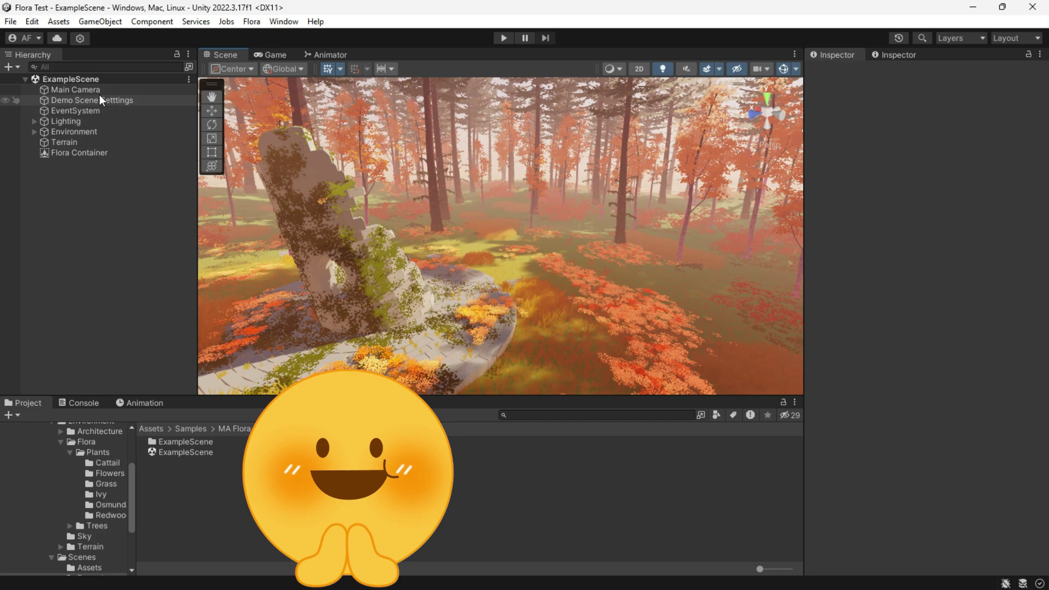
Step: Turn on Disable Rendering with its override in the Main Camera's Flora Camera component and check it in the Game view
click(91, 91)
scroll(861, 400, down, 3)
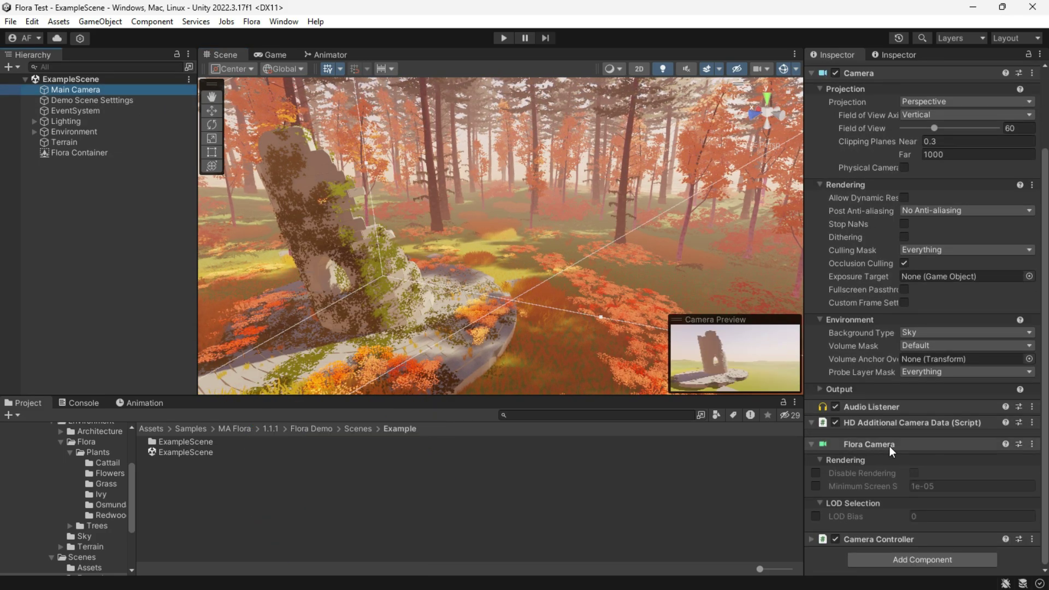
click(816, 473)
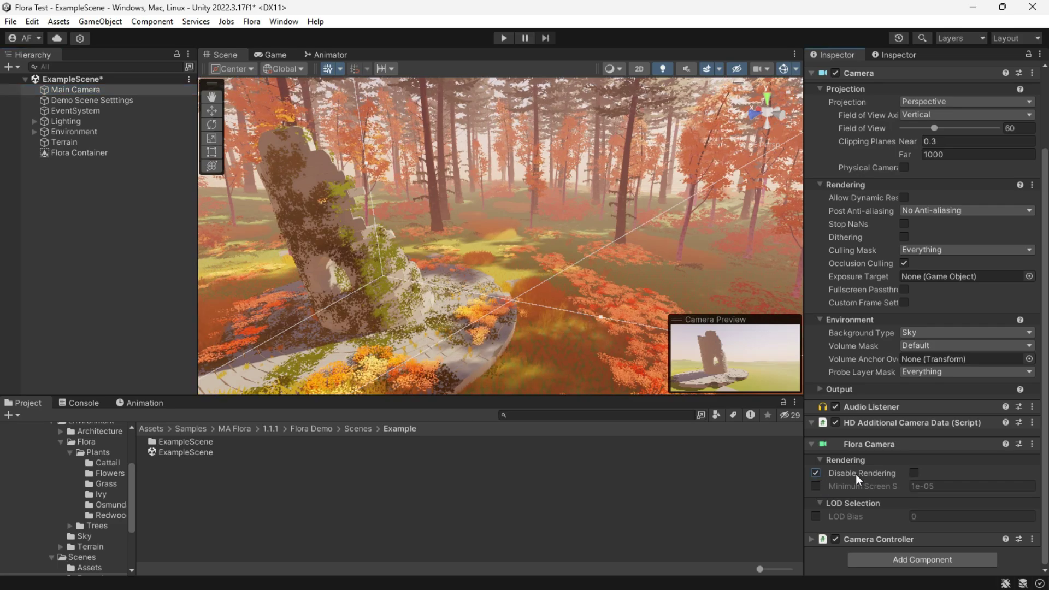
click(914, 473)
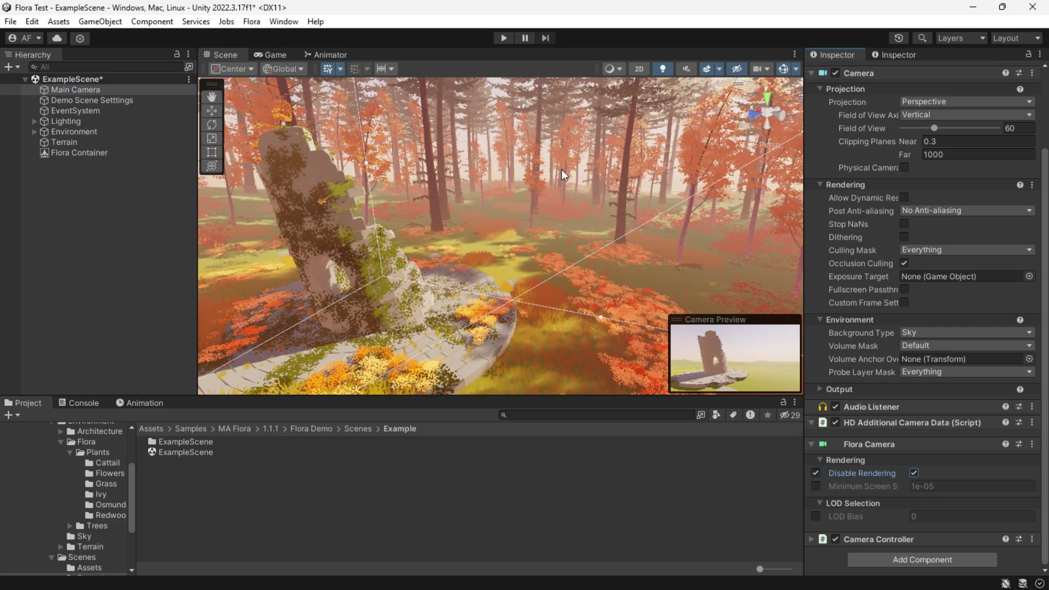
click(275, 55)
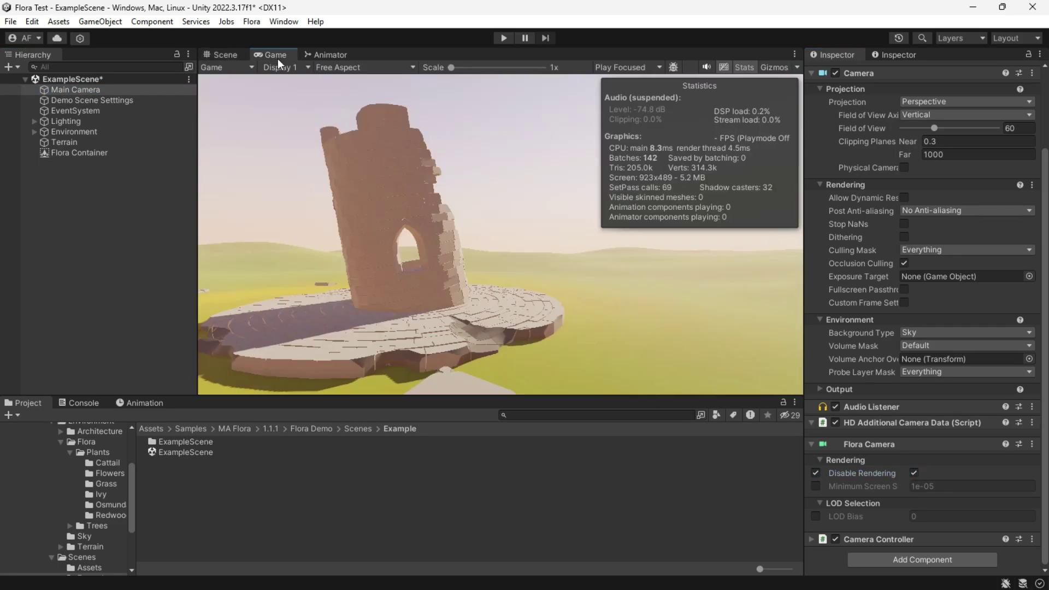
Step: Toggle the Flora Camera's Disable Rendering setting, leave it off and remove its override
click(911, 472)
click(911, 472)
click(911, 473)
click(816, 473)
Step: Override the Flora Camera's minimum screen size and try values of 0.1, 0.2 and 0.0005
click(815, 486)
click(948, 488)
text(0.)
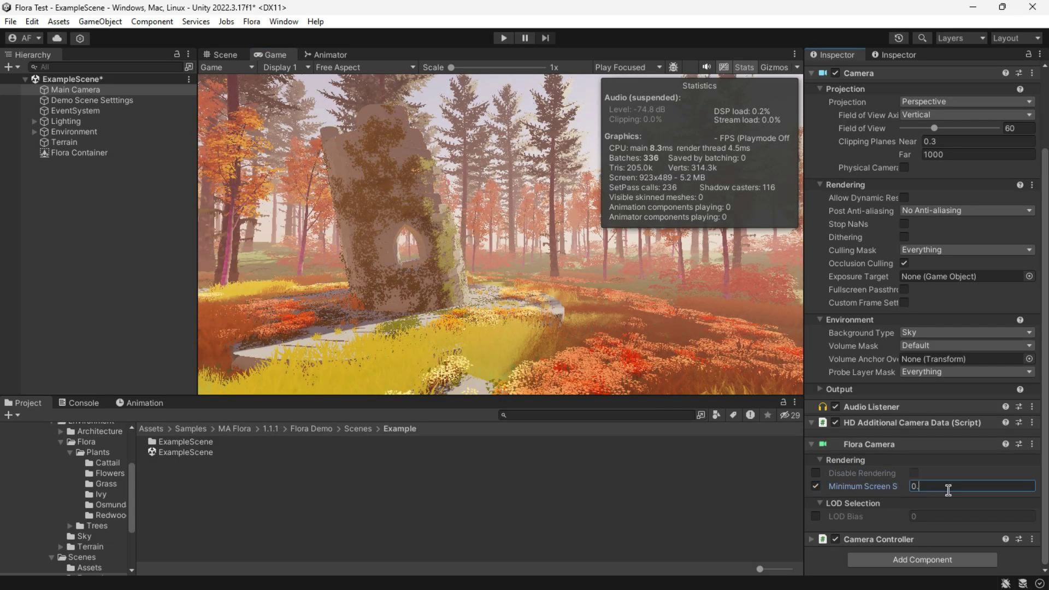
text(1)
key(BackSpace)
text(2)
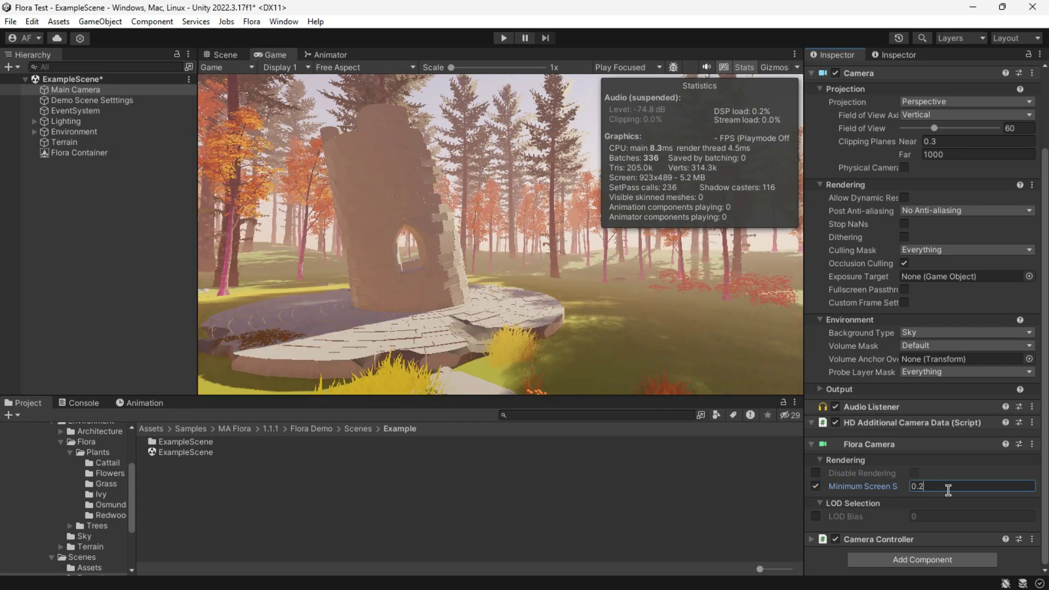
key(BackSpace)
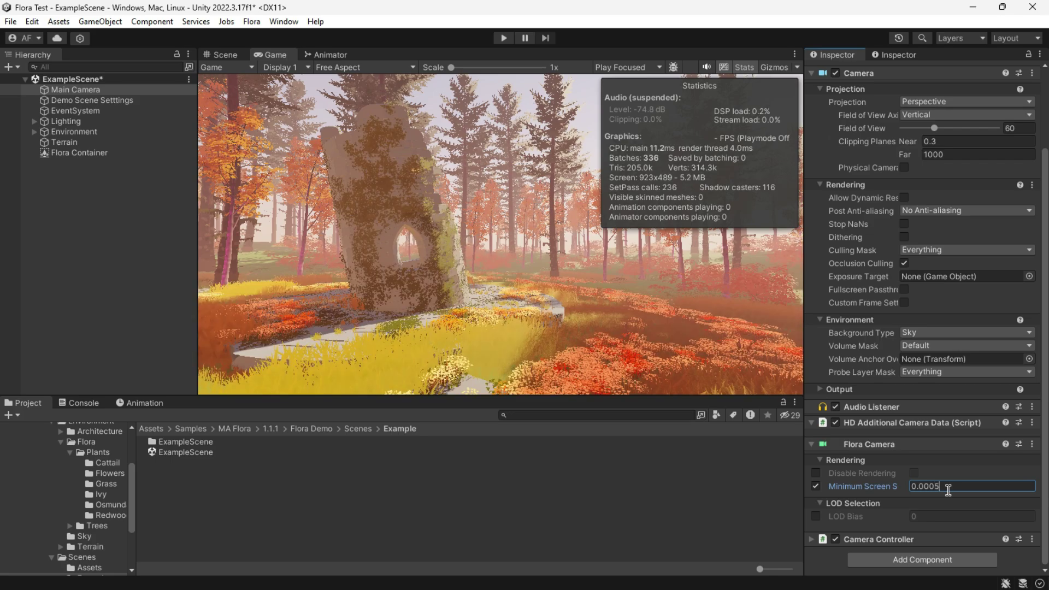
Step: Override the Flora Camera's LOD Bias and try values of 3 and 4
click(816, 518)
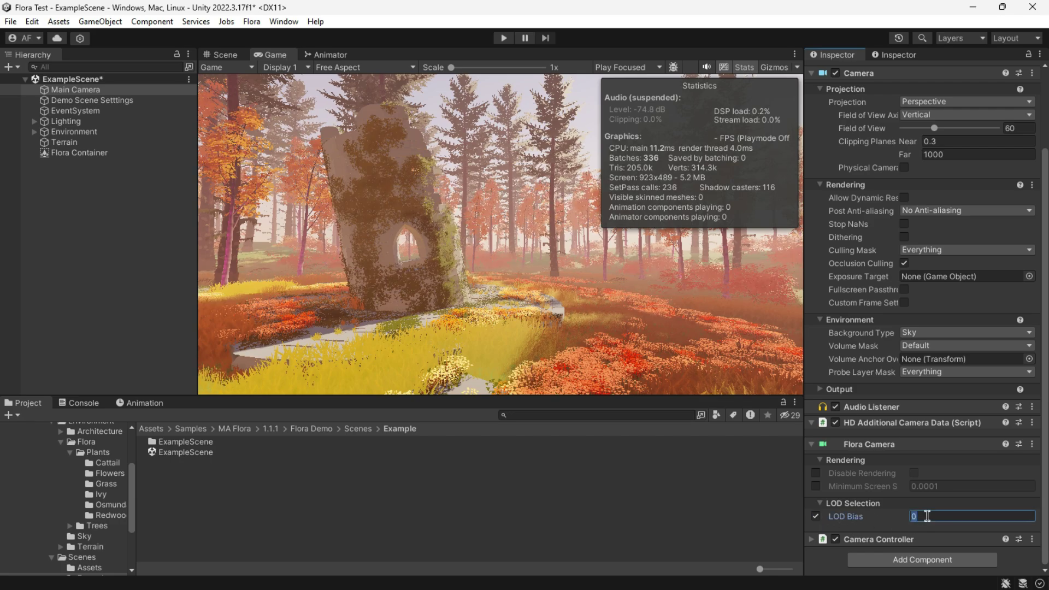
text(3)
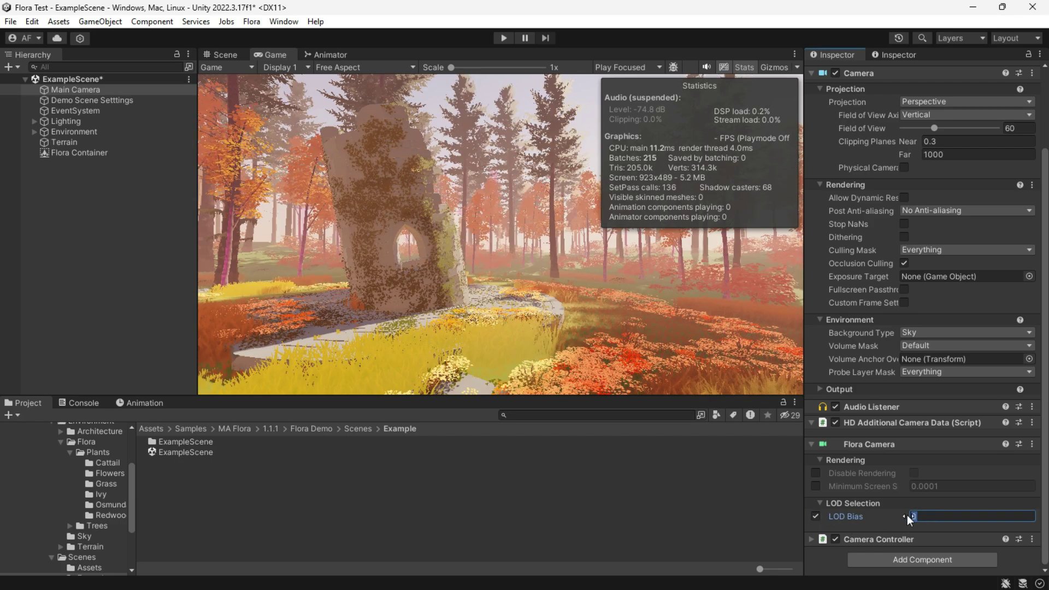
text(4)
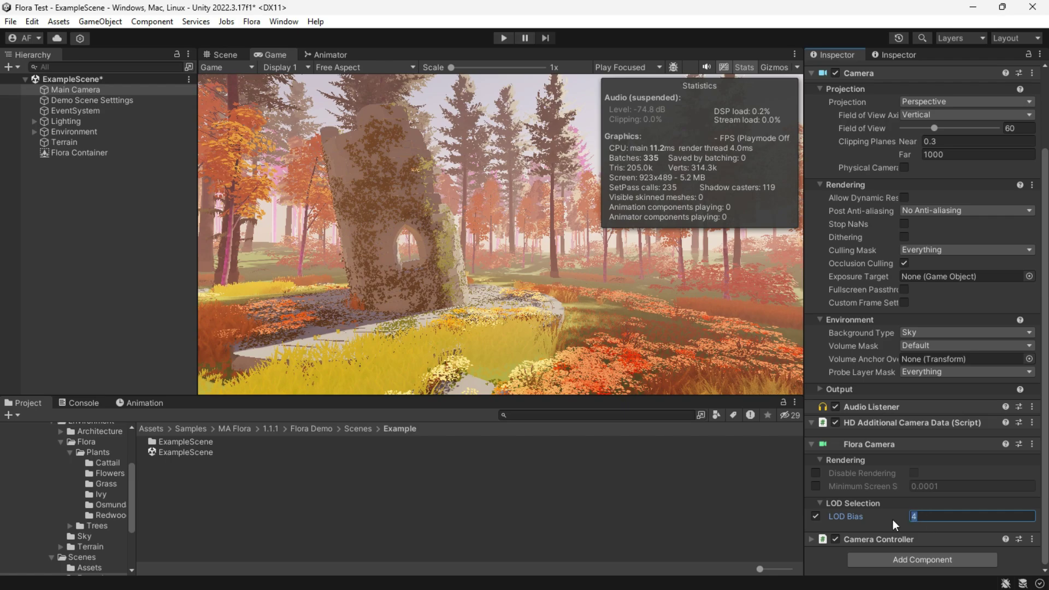
Step: Examine the Demo Scene Settings and the Lighting group's HDRP objects, including the volume overrides of HDRP Profile
click(87, 101)
click(65, 121)
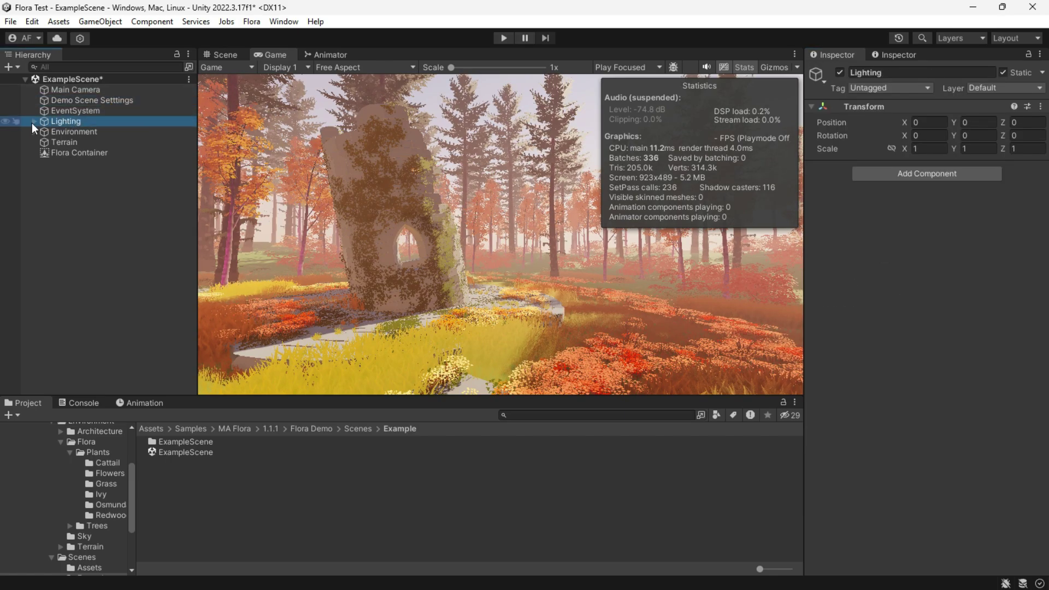
click(34, 121)
click(56, 155)
click(87, 173)
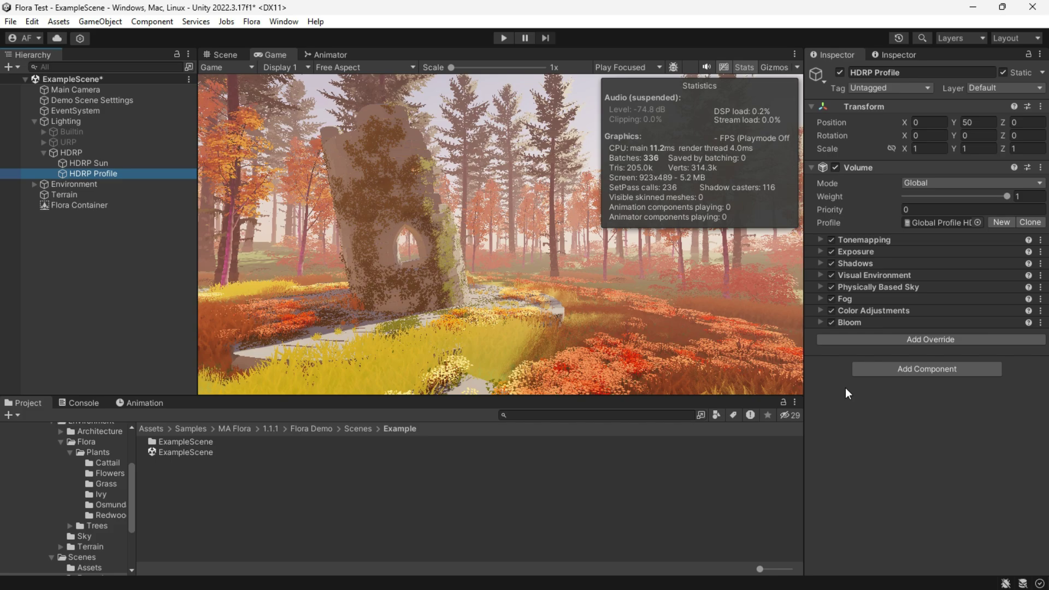
click(34, 122)
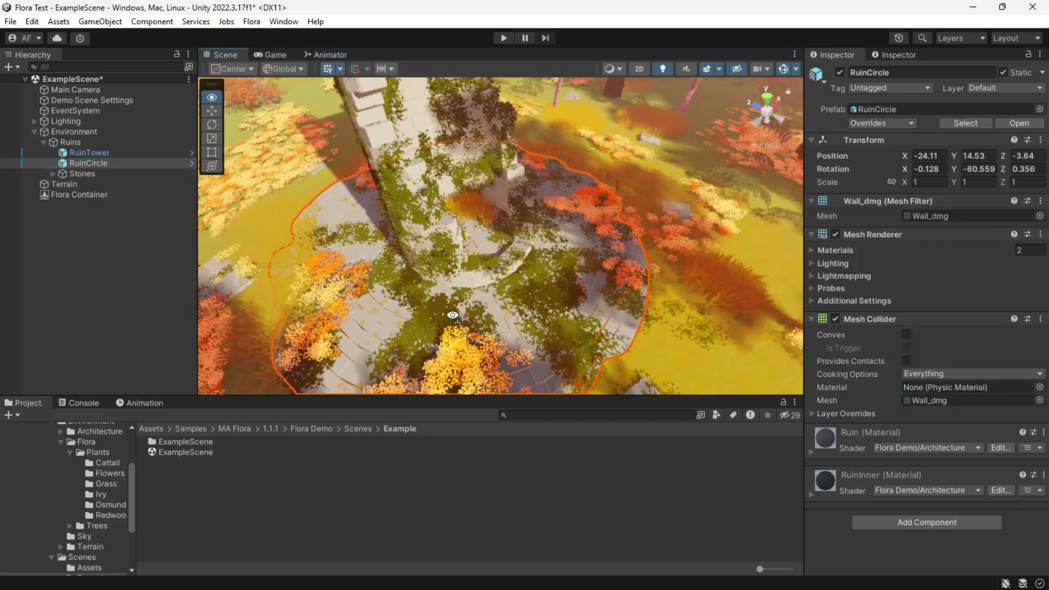
Step: Examine the Environment's Stones group and the Terrain, viewing the area around the ruin in the Scene view
click(64, 173)
click(34, 132)
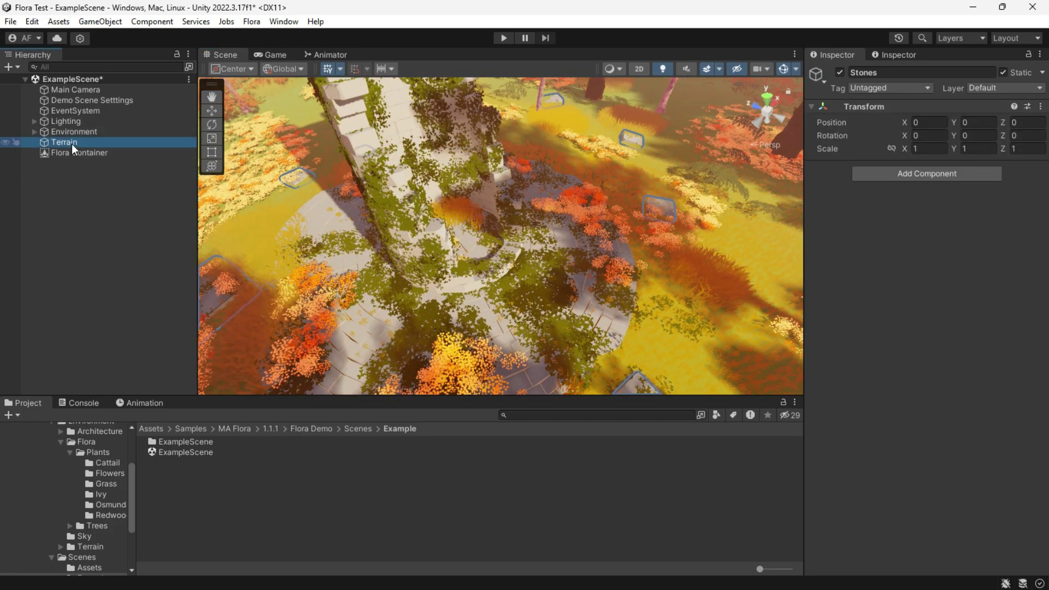
double_click(64, 142)
key(w)
right_drag(529, 294, 460, 250)
key(w)
key(w)
key(s)
click(114, 261)
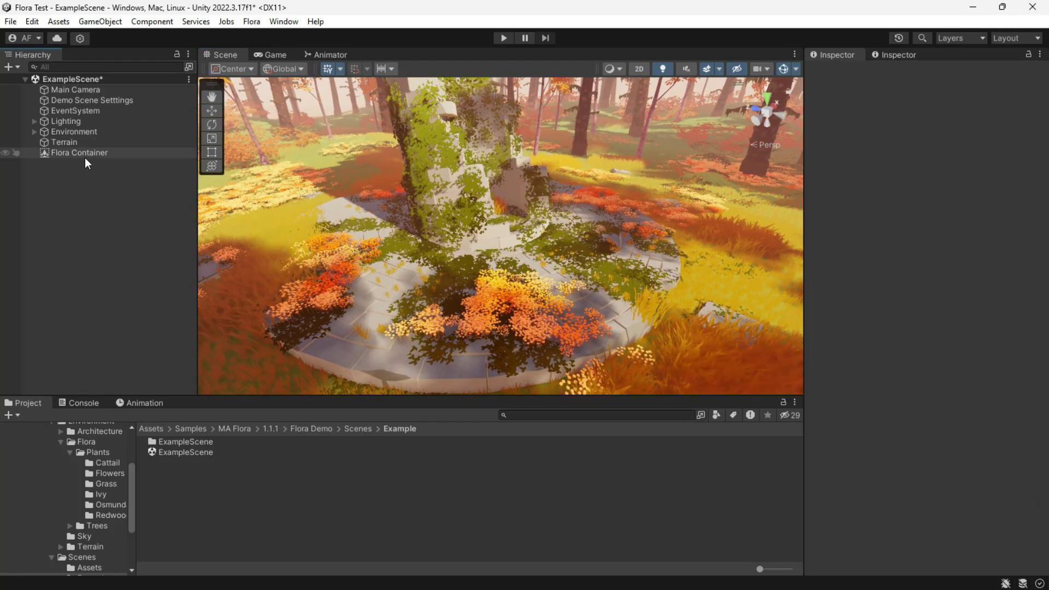
Step: Save the example scene and select the Flora Container object
key(ctrl+s)
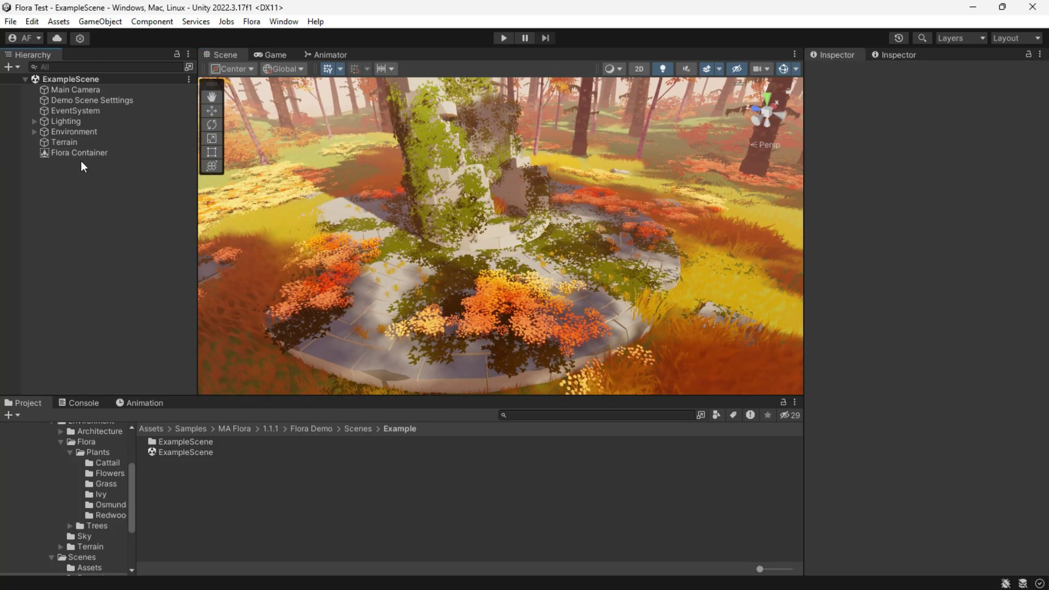
click(81, 156)
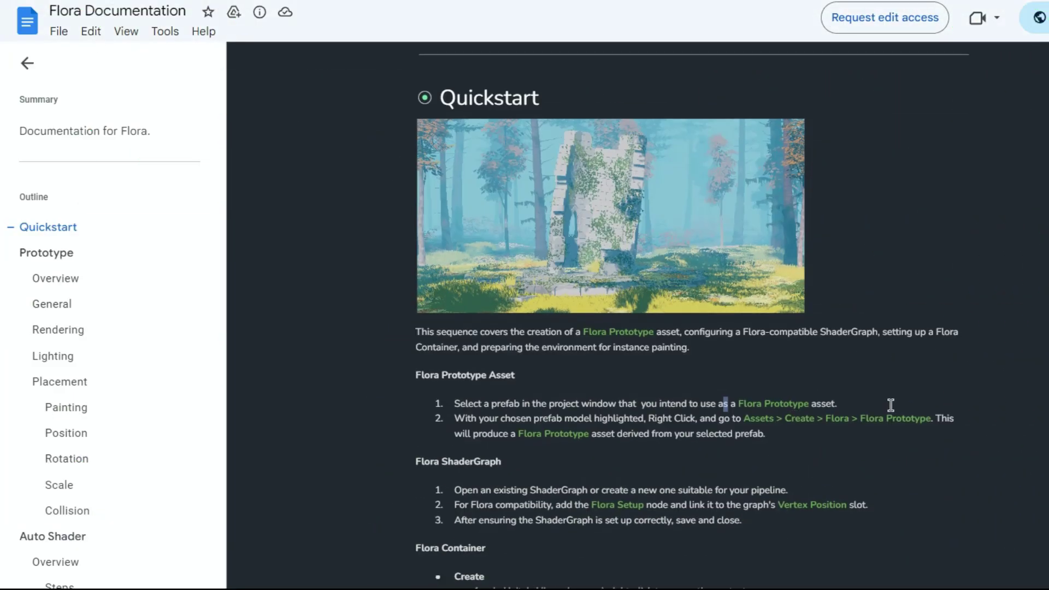
Step: Read the Flora documentation's Quickstart section on prototype assets, ShaderGraph setup, containers and painting
scroll(890, 404, down, 1)
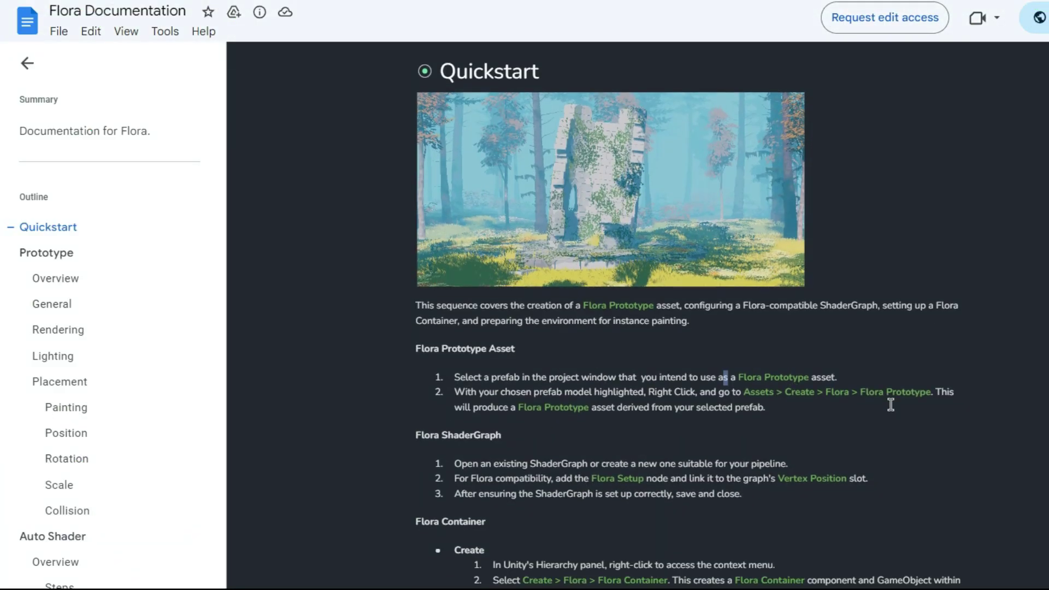
scroll(890, 404, down, 10)
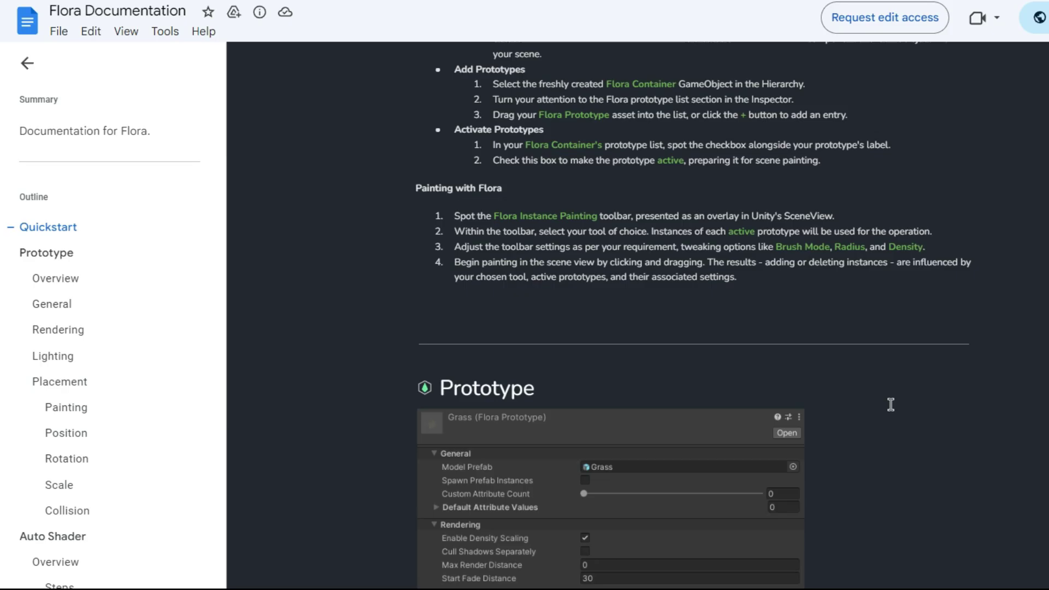
scroll(891, 404, down, 11)
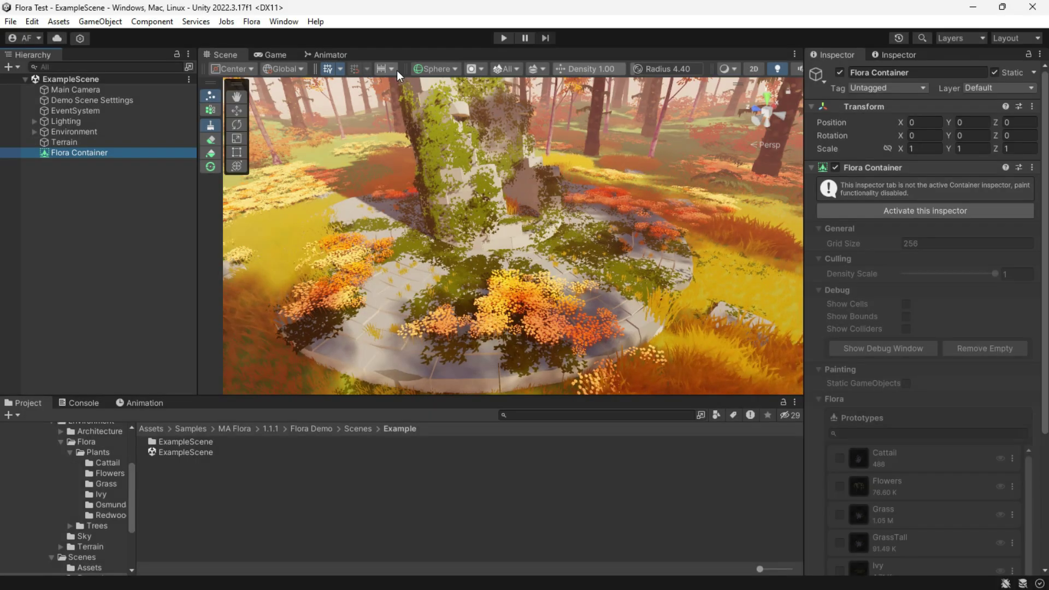
Step: Dock the Flora brush settings toolbar vertically beneath the painting tools and activate the Flora Container's inspector for painting
mouse_move(408, 67)
mouse_down()
mouse_move(396, 160)
mouse_move(205, 205)
mouse_move(206, 184)
mouse_up()
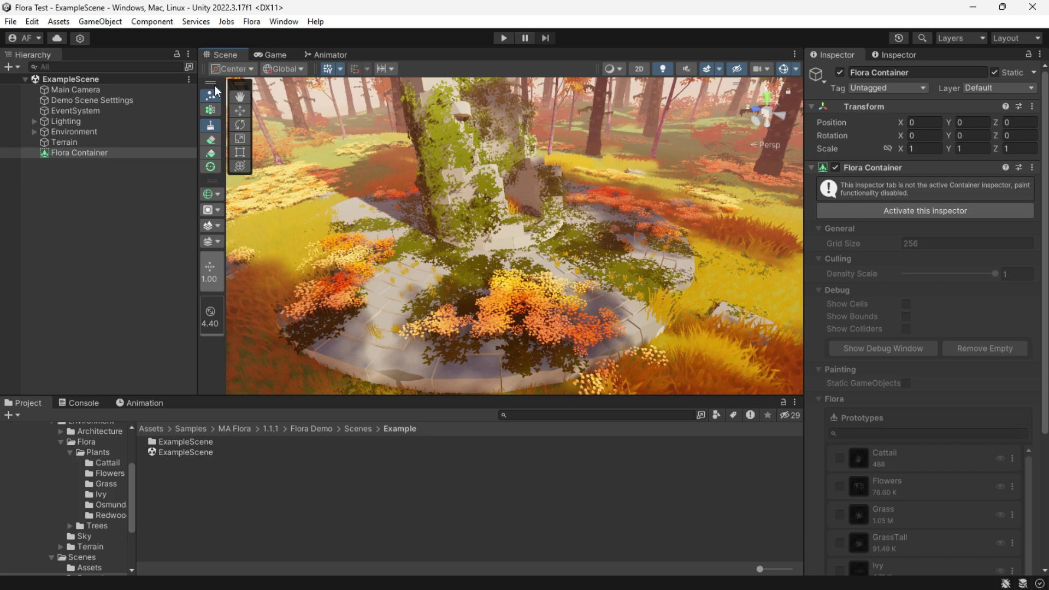
click(848, 208)
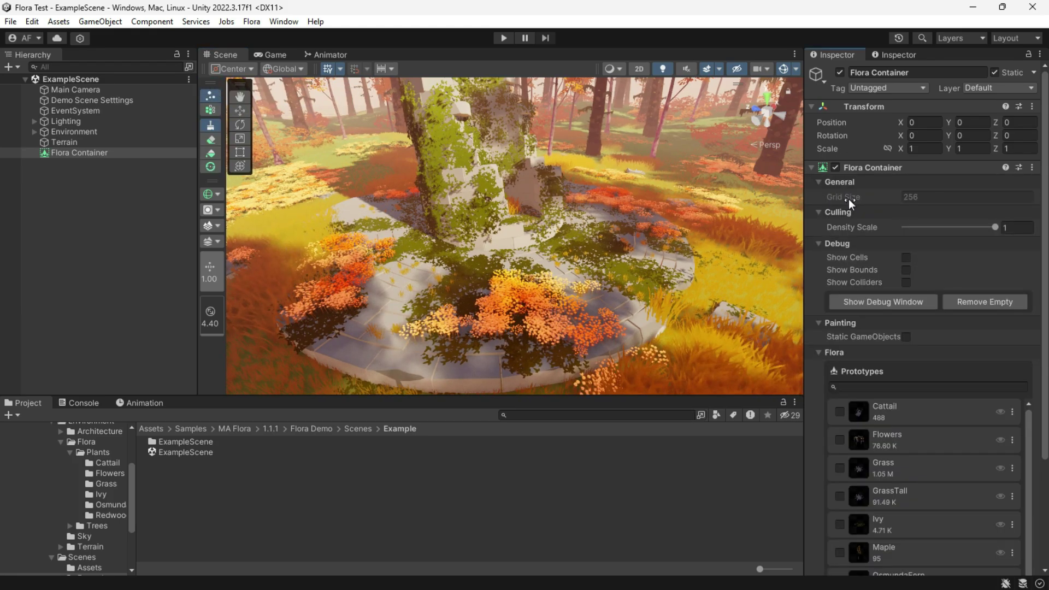
Step: Examine the Flora Container's Grid Size description and its full list of prototypes
mouse_move(841, 198)
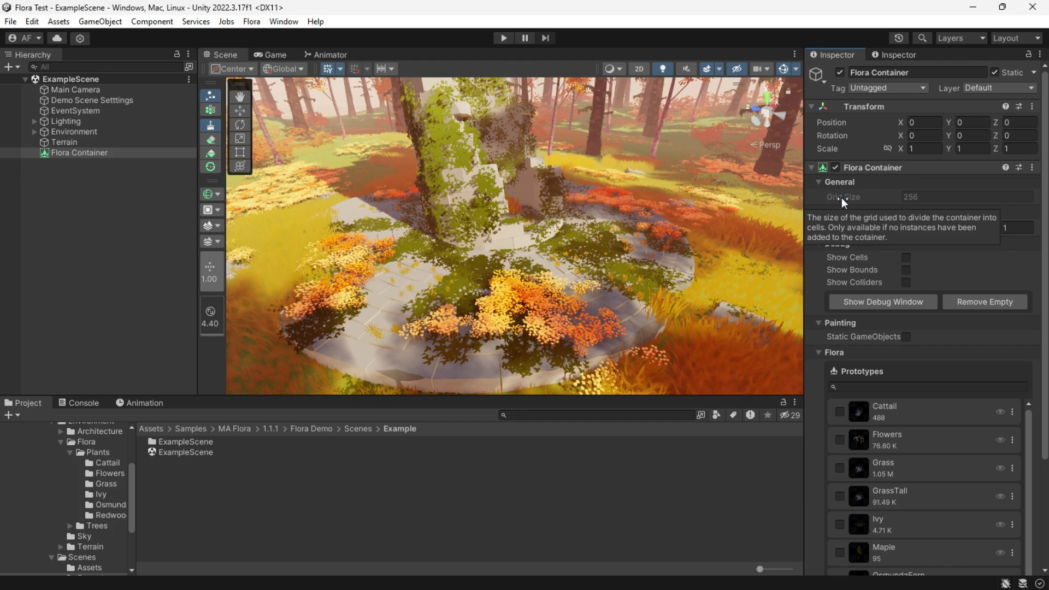
scroll(893, 492, down, 5)
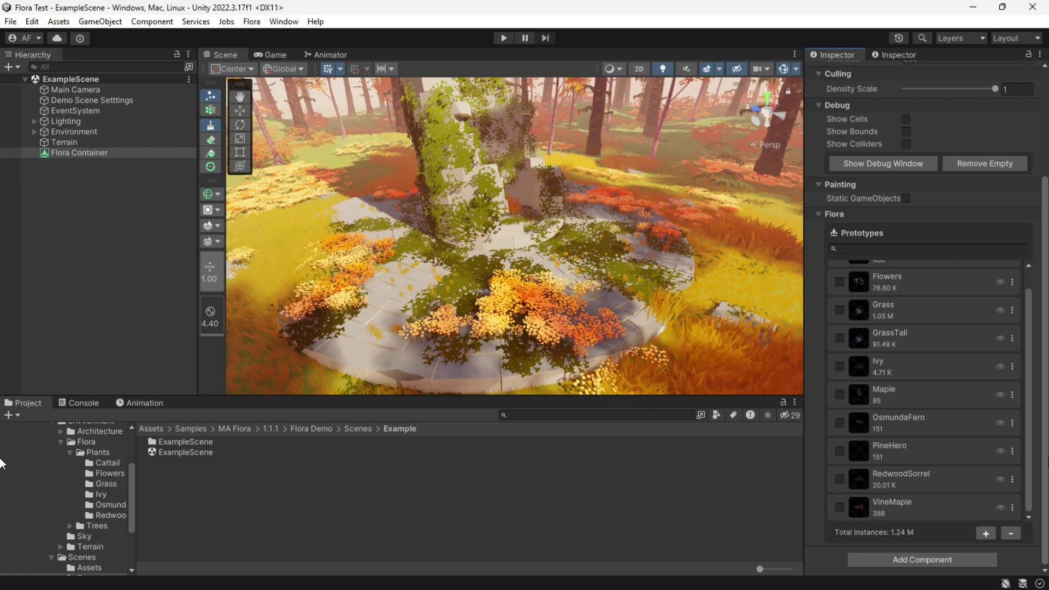
scroll(981, 492, up, 1)
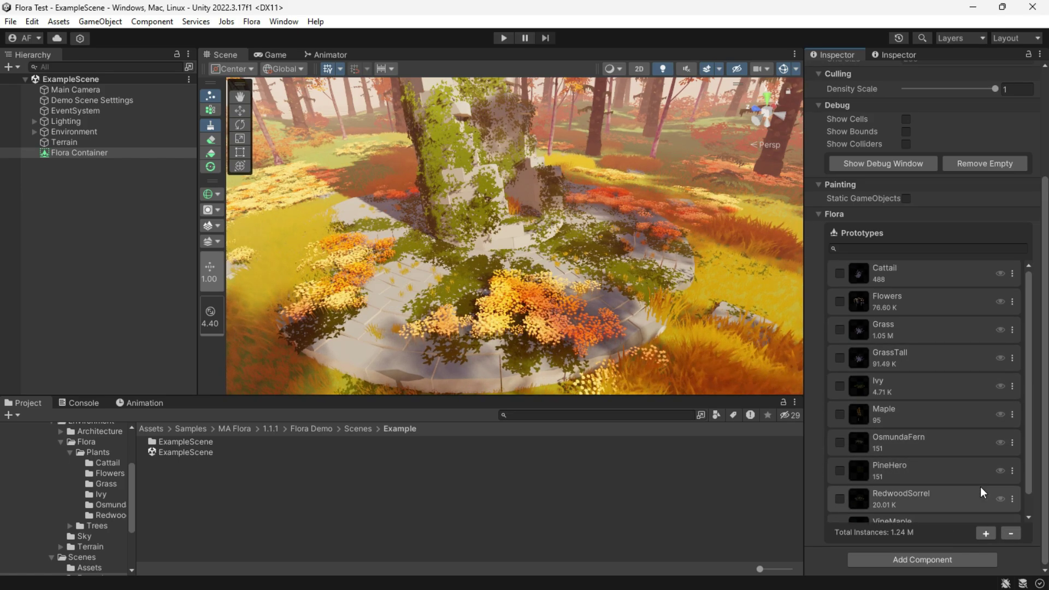
scroll(980, 487, up, 3)
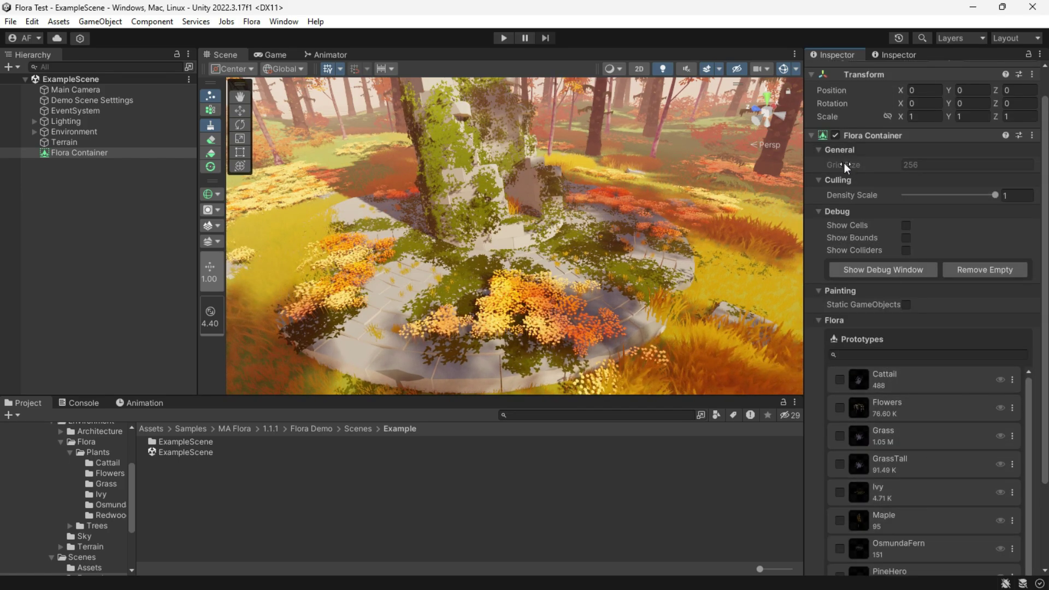
Step: Try the Flora Container's Density Scale, restoring it to 1, and switch Show Bounds on and off while viewing the ruin
drag(922, 196, 1024, 195)
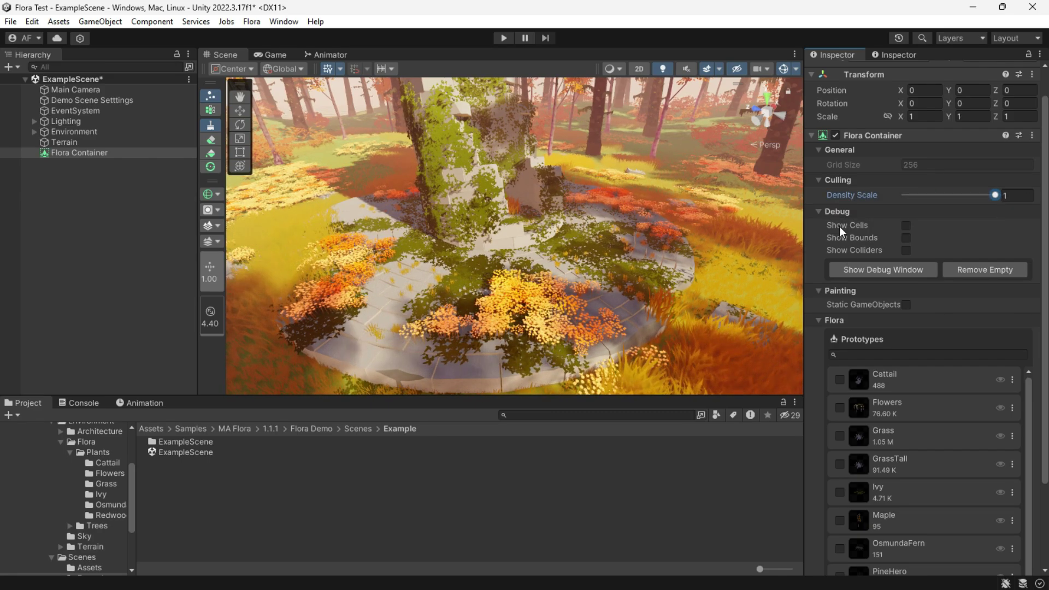
mouse_move(839, 226)
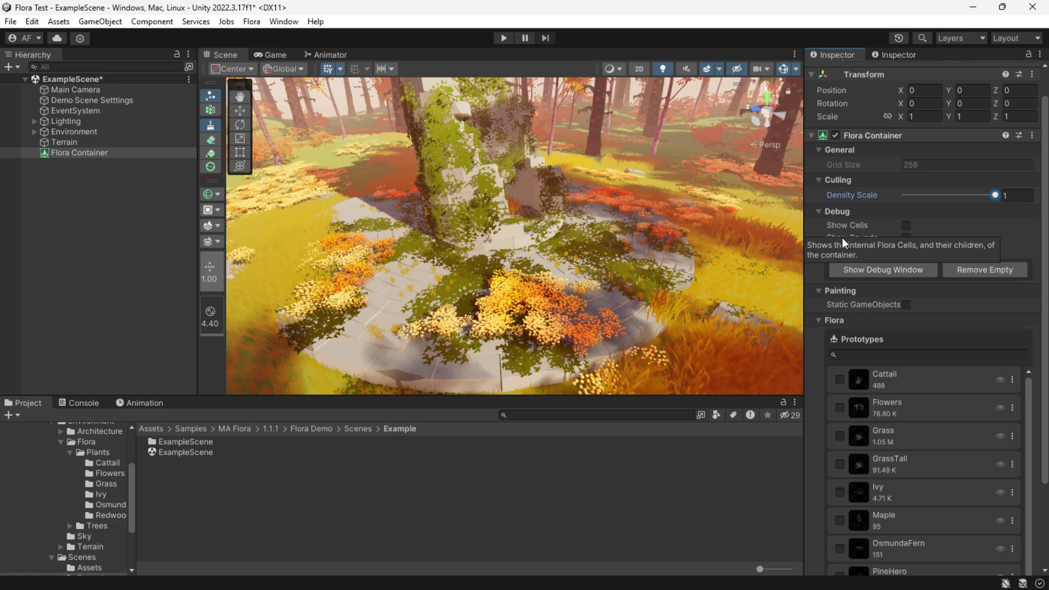
click(906, 238)
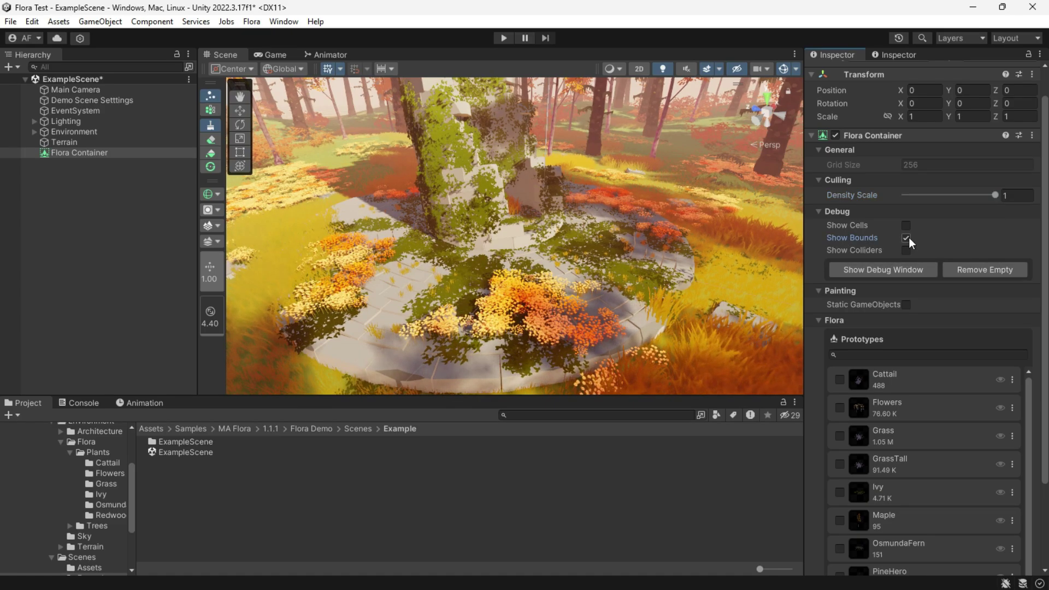
right_drag(619, 268, 620, 216)
click(906, 238)
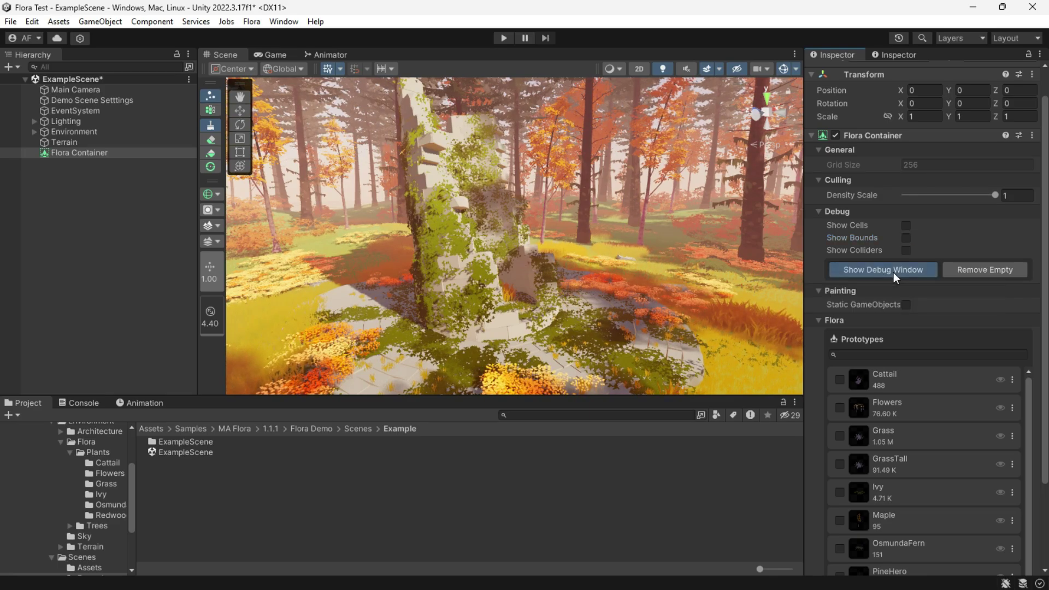
Step: Examine the Flora section of the Rendering Debugger and close the debug window
click(894, 272)
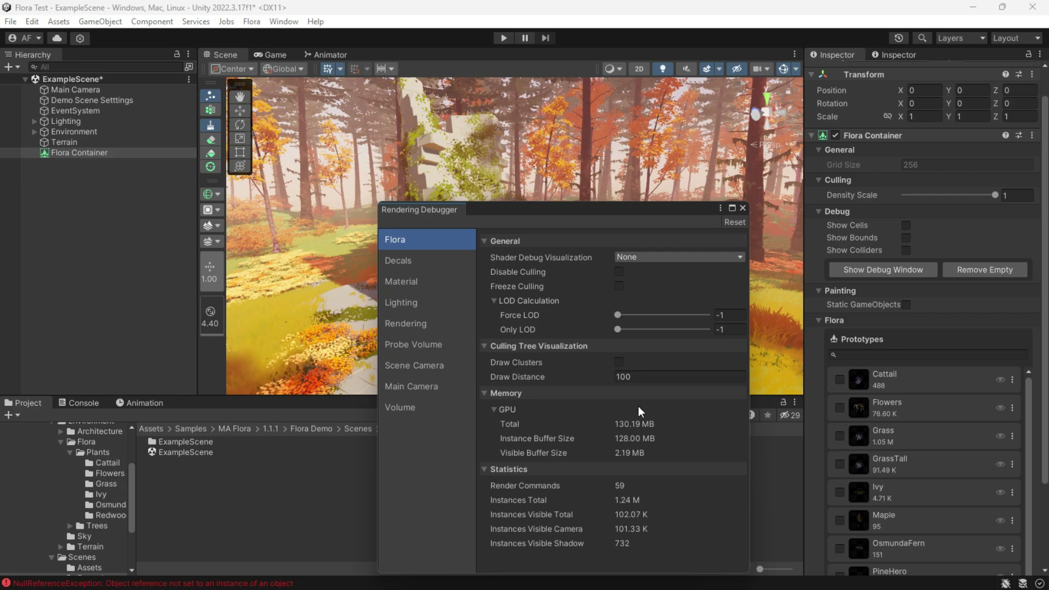
click(742, 208)
Step: Examine the Flora Container's Static GameObjects painting option and its Prototypes list, viewing the stone platform in the Scene view
scroll(847, 268, down, 1)
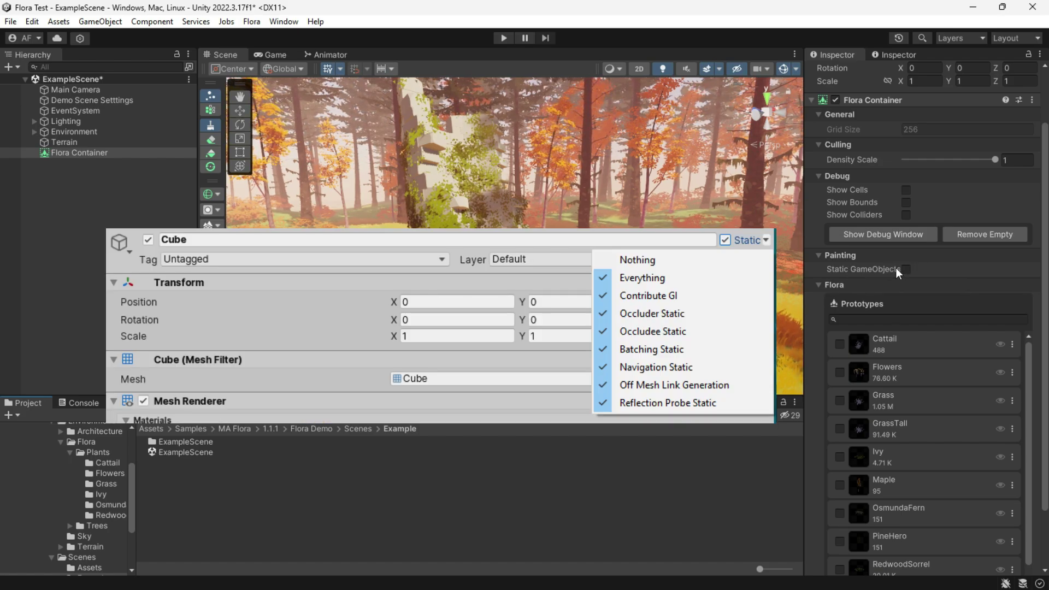
alt+drag(618, 263, 601, 372)
right_drag(601, 339, 619, 324)
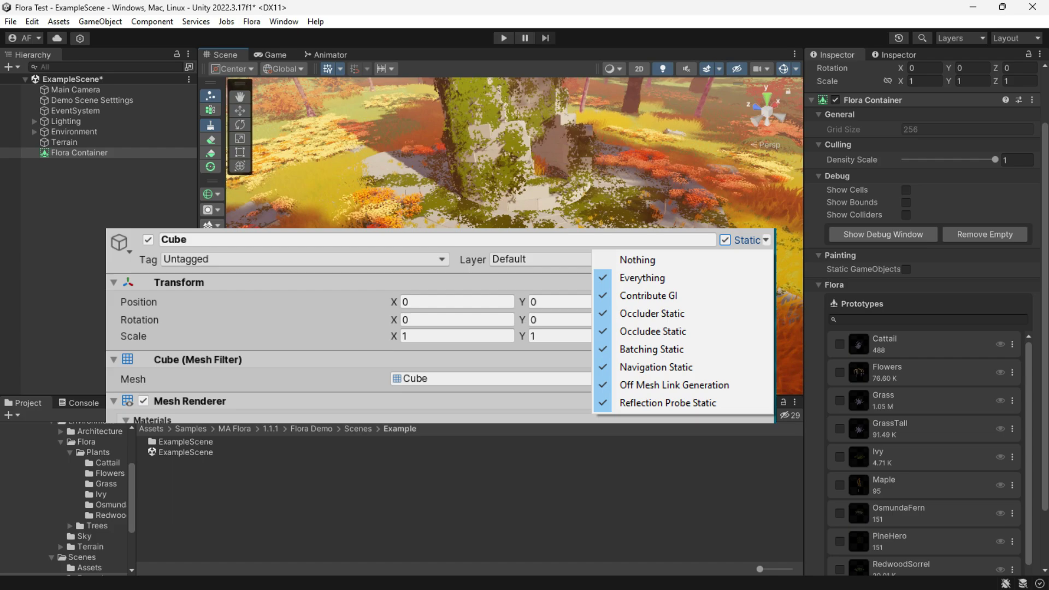
scroll(933, 438, down, 3)
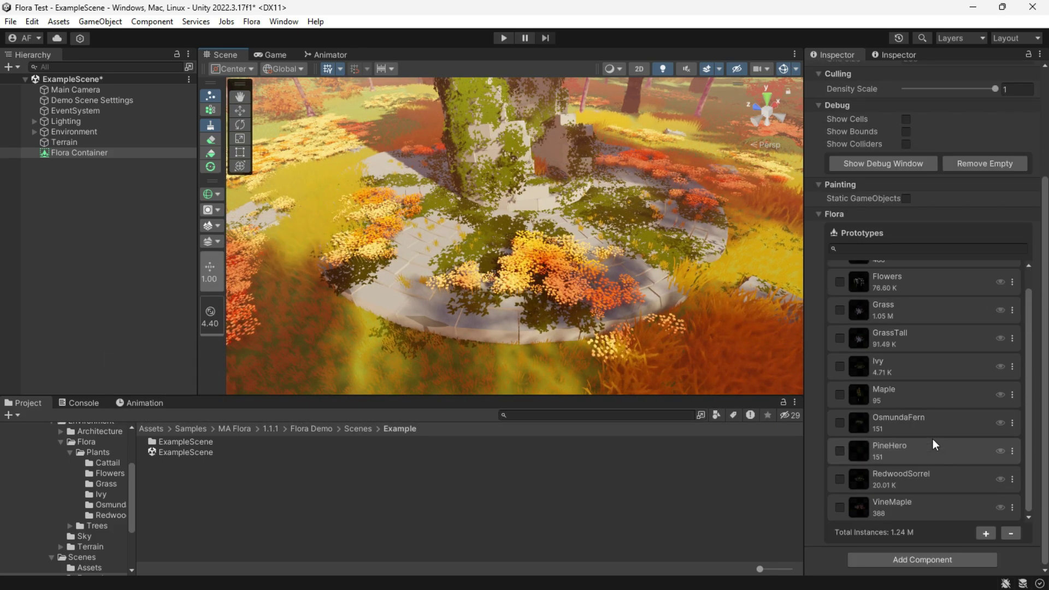
scroll(910, 411, up, 3)
scroll(922, 441, down, 3)
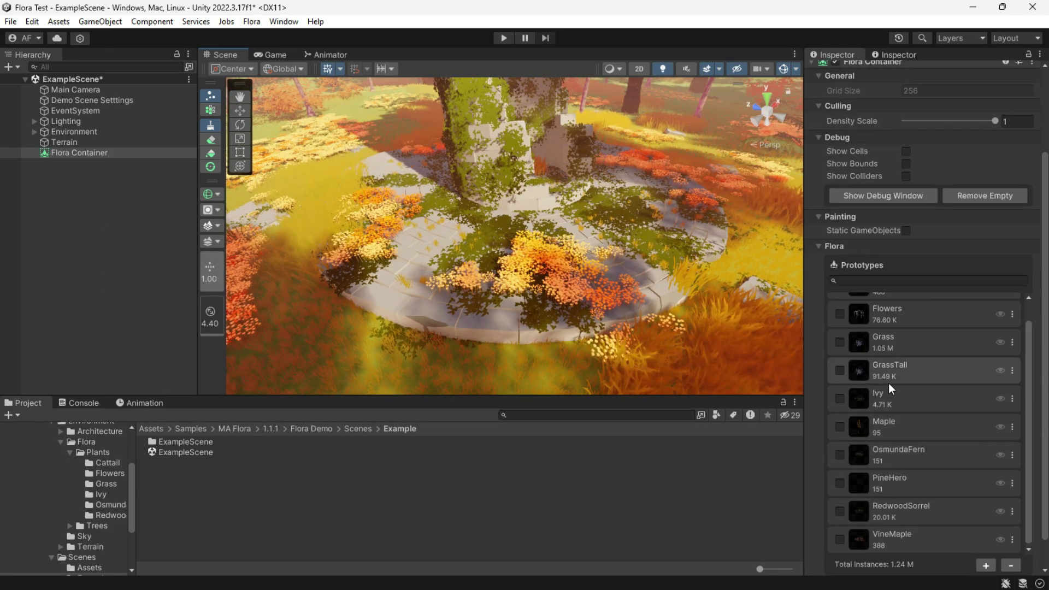
Step: Activate the Flowers prototype for painting and preview the sphere brush on the ground beside the stone platform
click(900, 320)
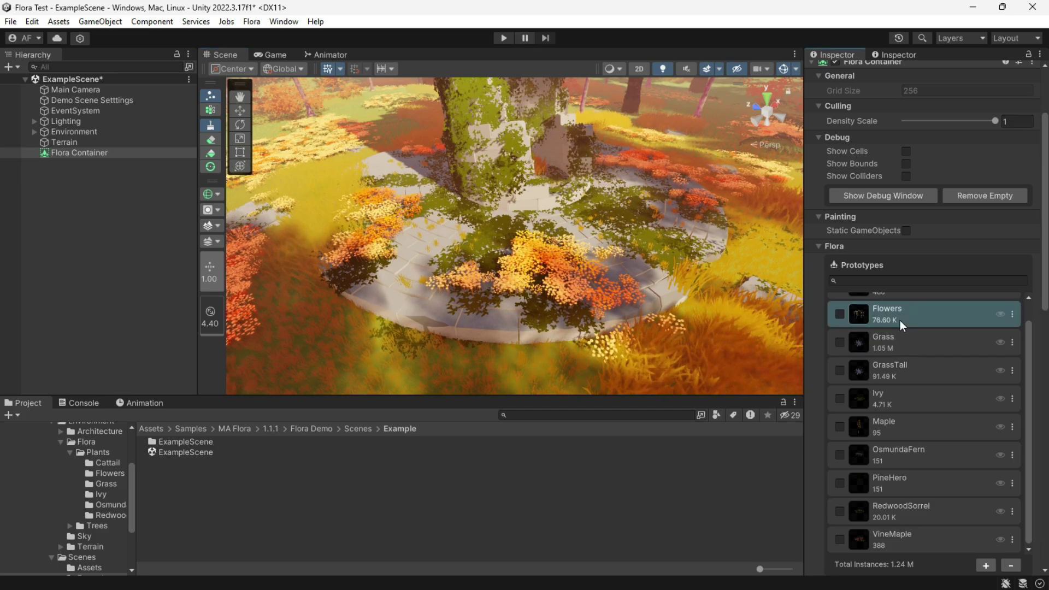
click(839, 314)
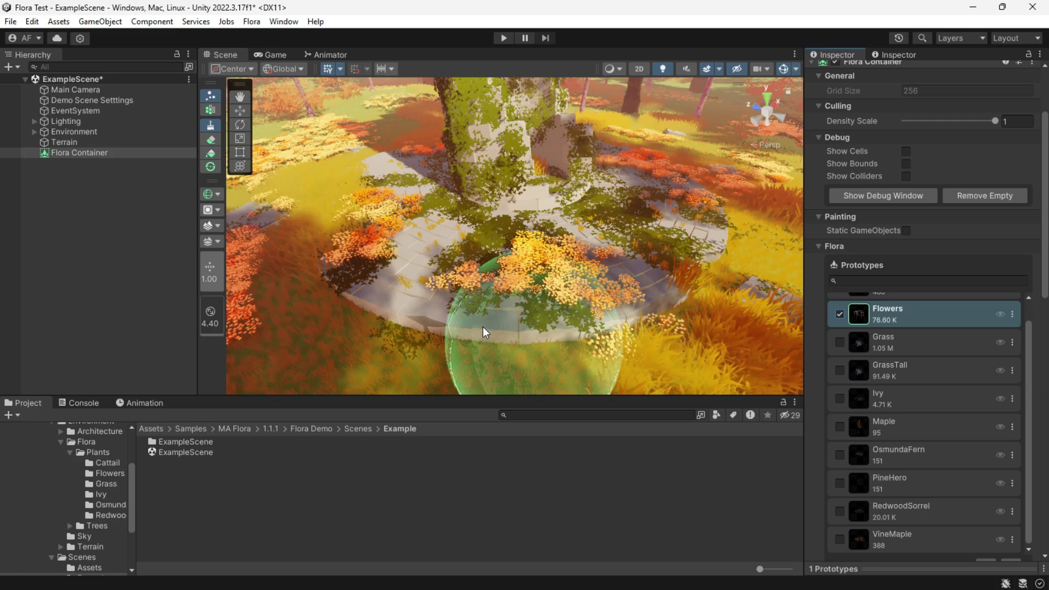
mouse_move(465, 322)
right_down()
mouse_move(414, 302)
mouse_move(370, 323)
mouse_move(383, 318)
right_up()
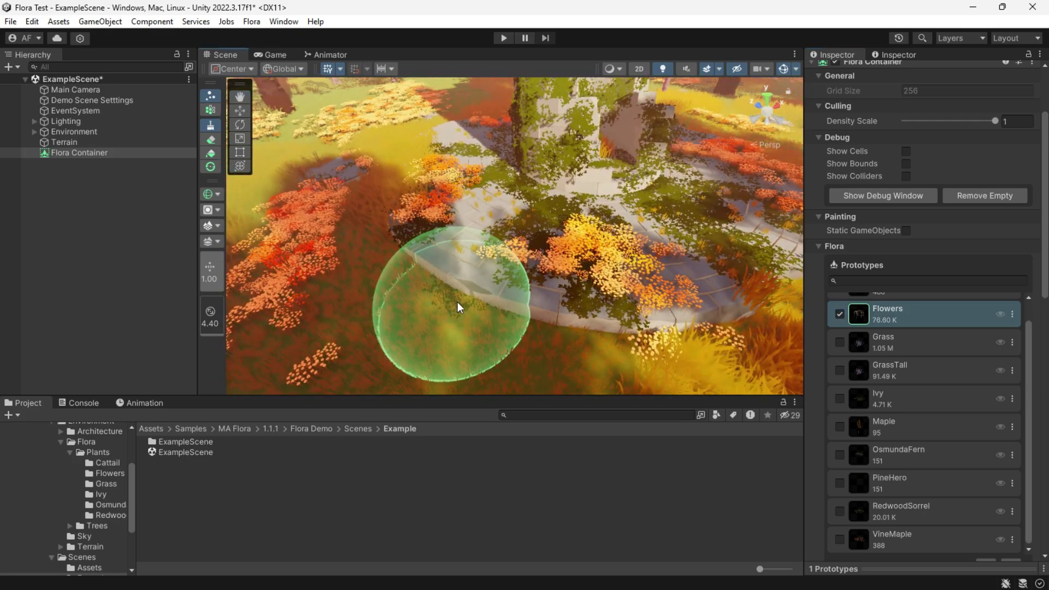
mouse_move(459, 306)
right_down()
mouse_move(440, 319)
mouse_move(435, 305)
mouse_move(463, 308)
mouse_move(444, 335)
mouse_move(471, 257)
mouse_move(473, 295)
mouse_move(473, 265)
right_up()
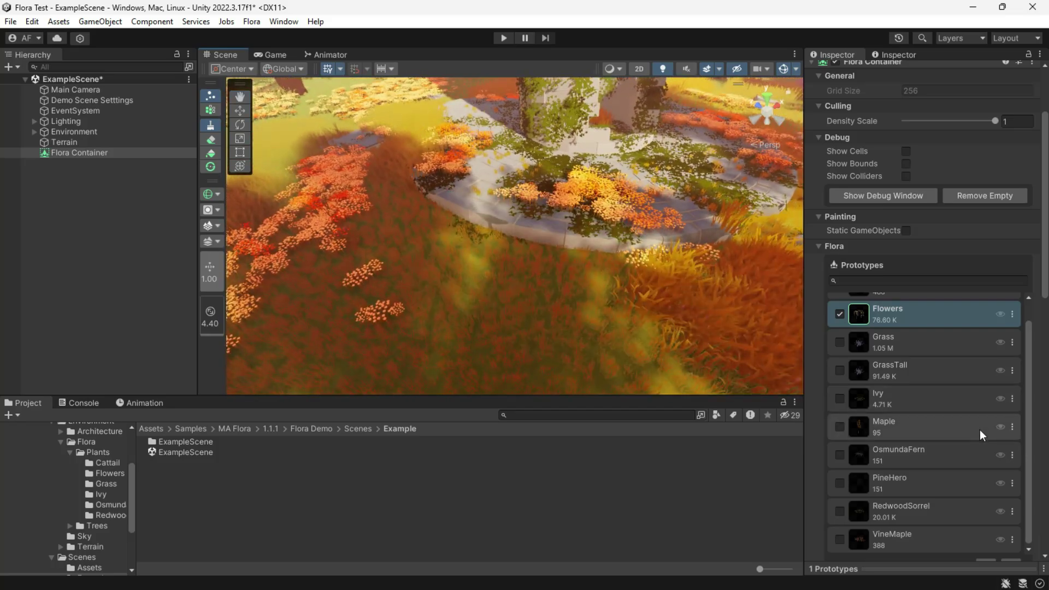
Step: Locate the Flowers prototype's Model Prefab in the project and check the prototype preview, collapsing it again
scroll(1048, 376, down, 8)
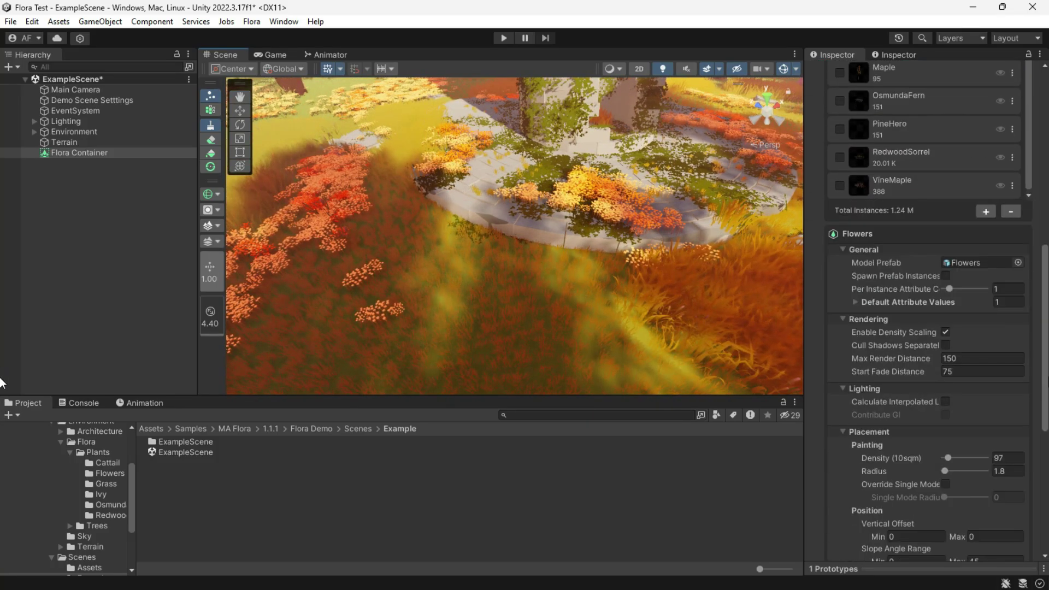
click(960, 261)
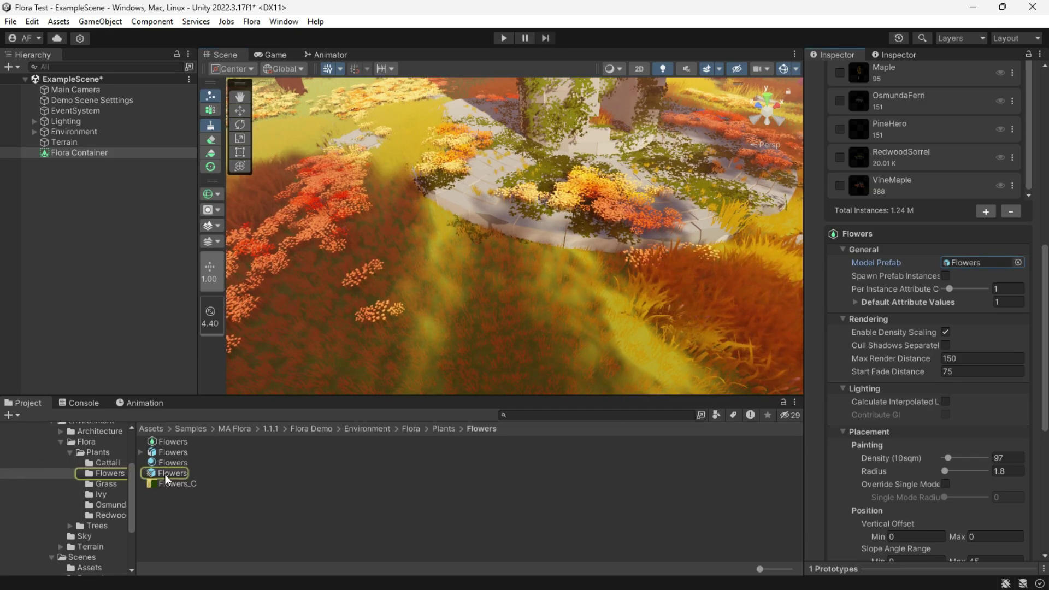
drag(850, 571, 850, 306)
mouse_move(937, 475)
mouse_down()
mouse_move(850, 447)
mouse_move(997, 434)
mouse_move(947, 490)
mouse_up()
drag(907, 305, 905, 569)
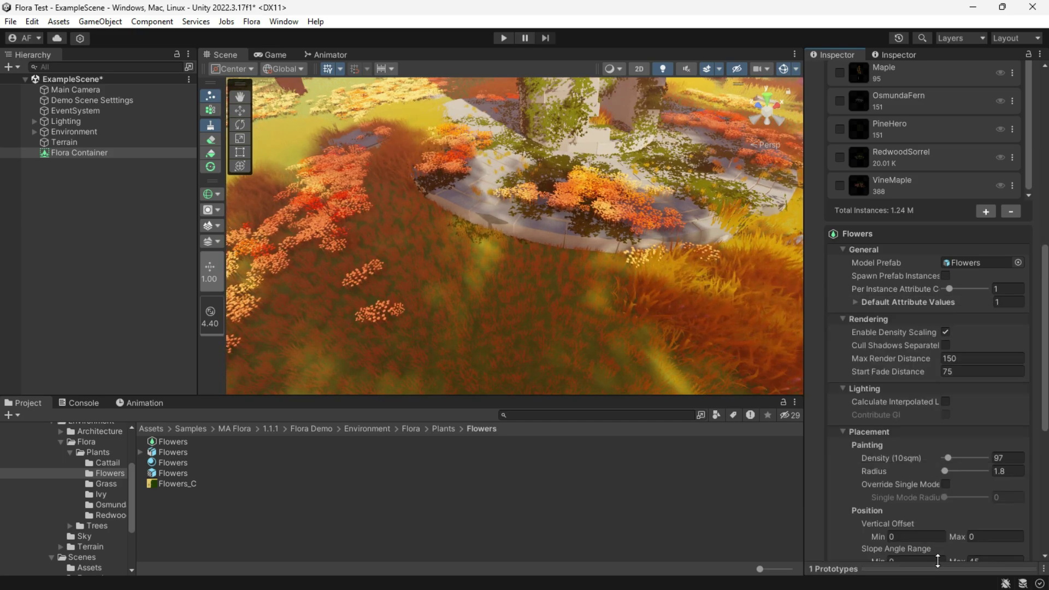
Step: Widen the Inspector and examine the Flowers prototype's default attribute values and rendering options
drag(805, 292, 717, 291)
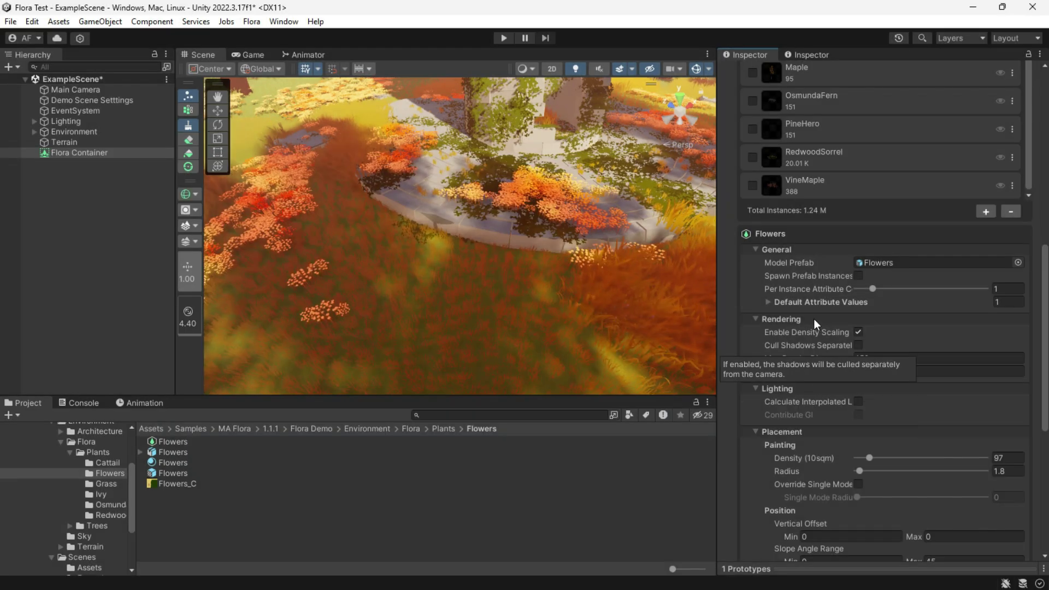
click(800, 302)
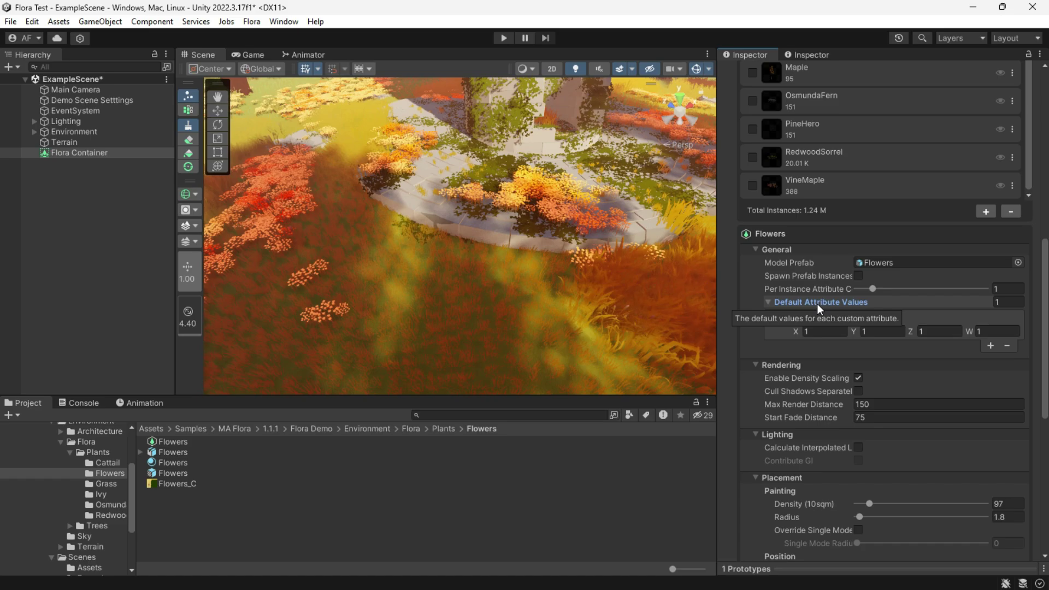
click(817, 304)
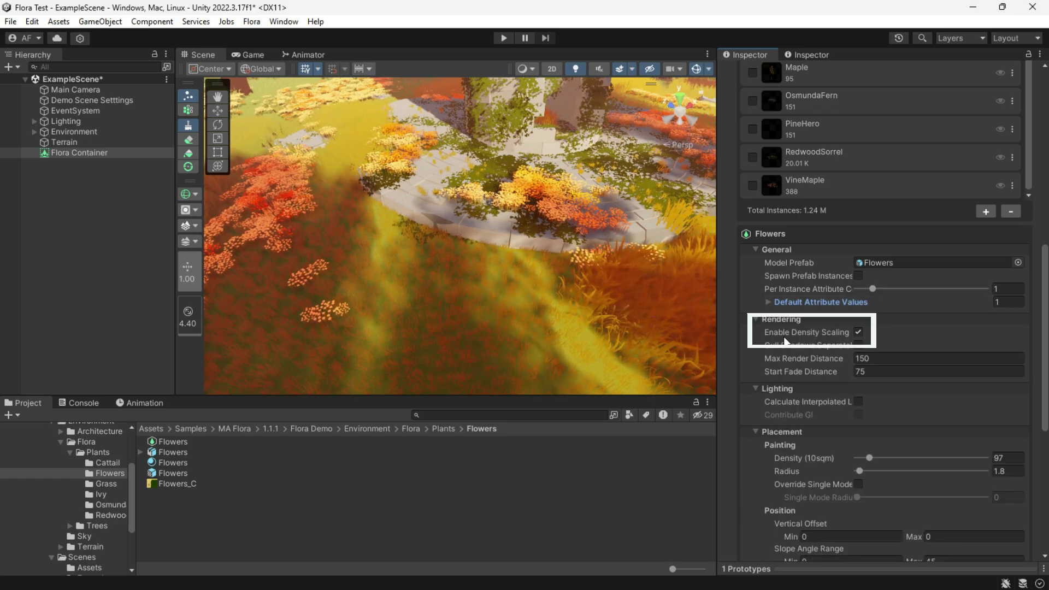
mouse_move(779, 337)
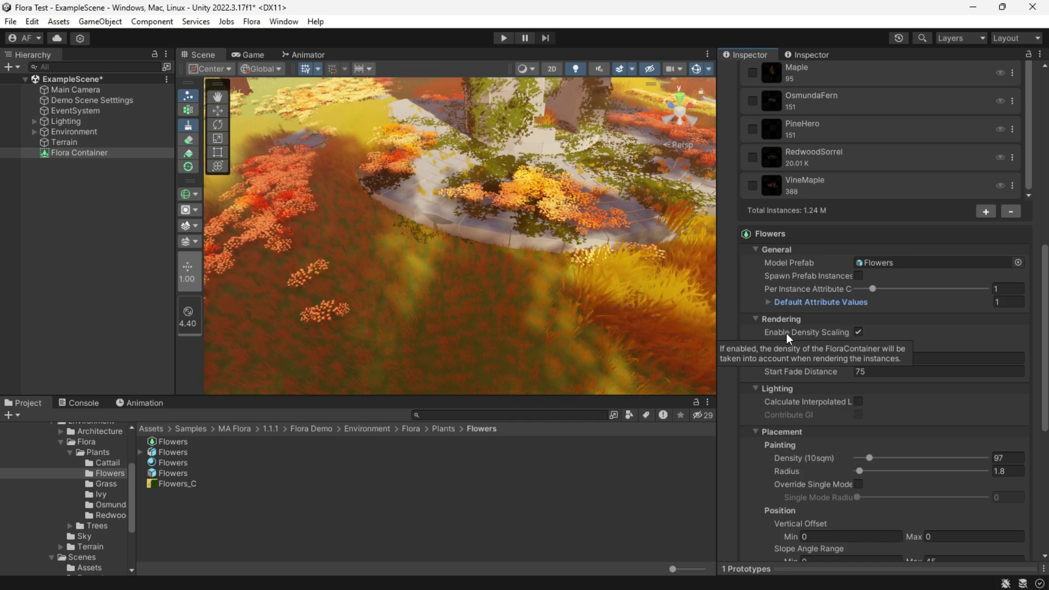
mouse_move(813, 346)
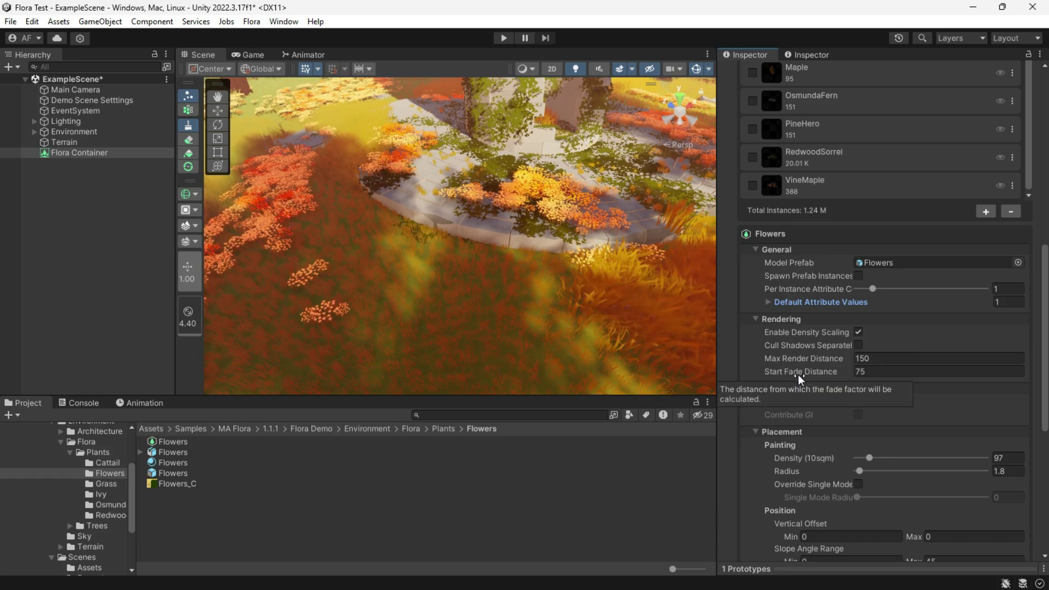
Step: Set the Flowers prototype's Max Render Distance to 97.44 and Start Fade Distance to 5, and view the flowers around the ruin
right_drag(553, 331, 548, 290)
alt+drag(548, 291, 564, 288)
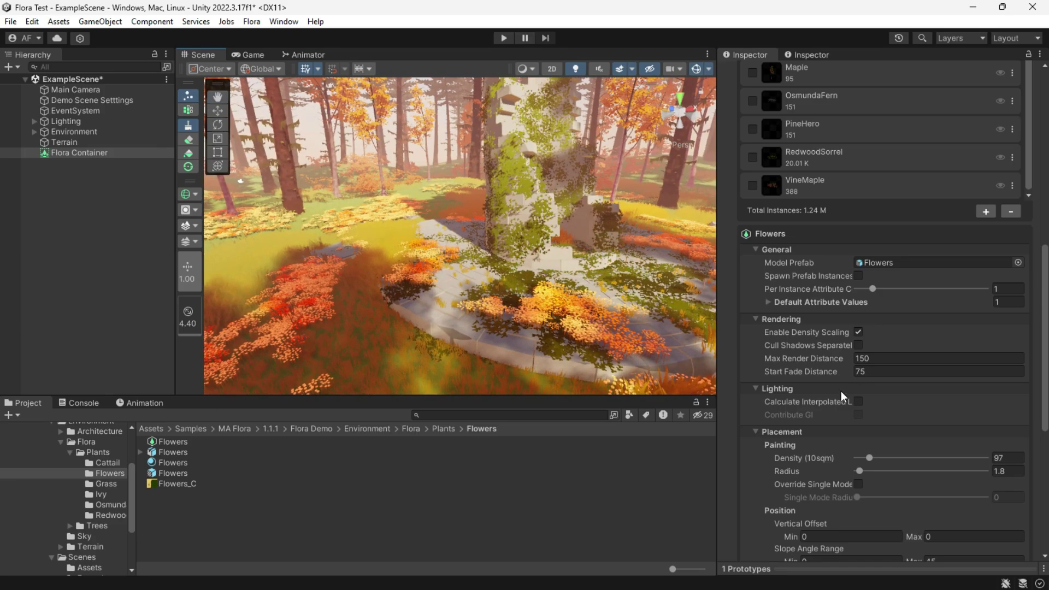
drag(818, 361, 786, 396)
click(915, 360)
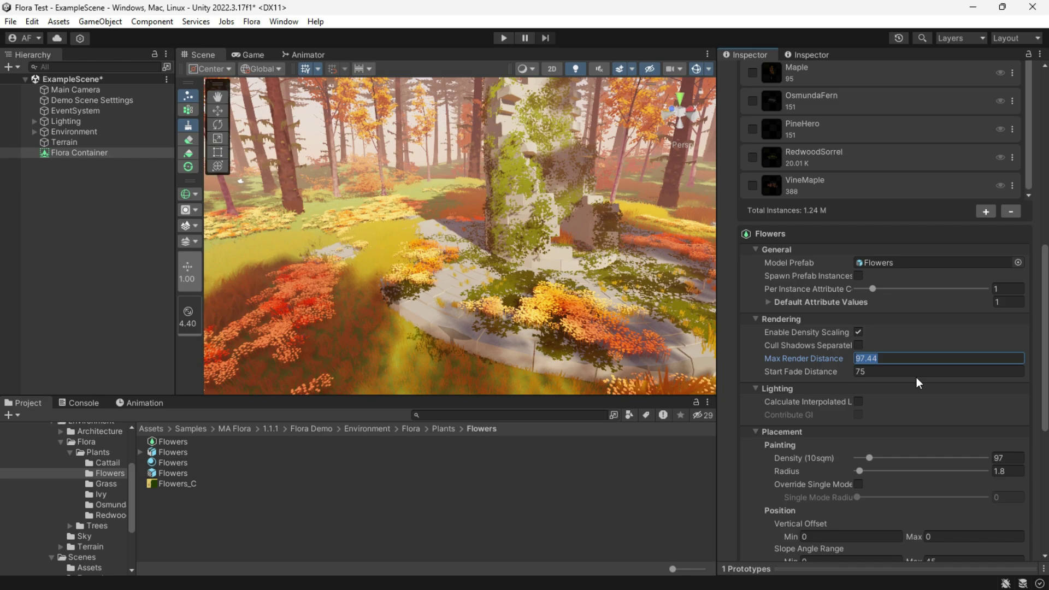
click(910, 370)
text(5)
right_drag(637, 308, 669, 335)
alt+drag(668, 336, 437, 325)
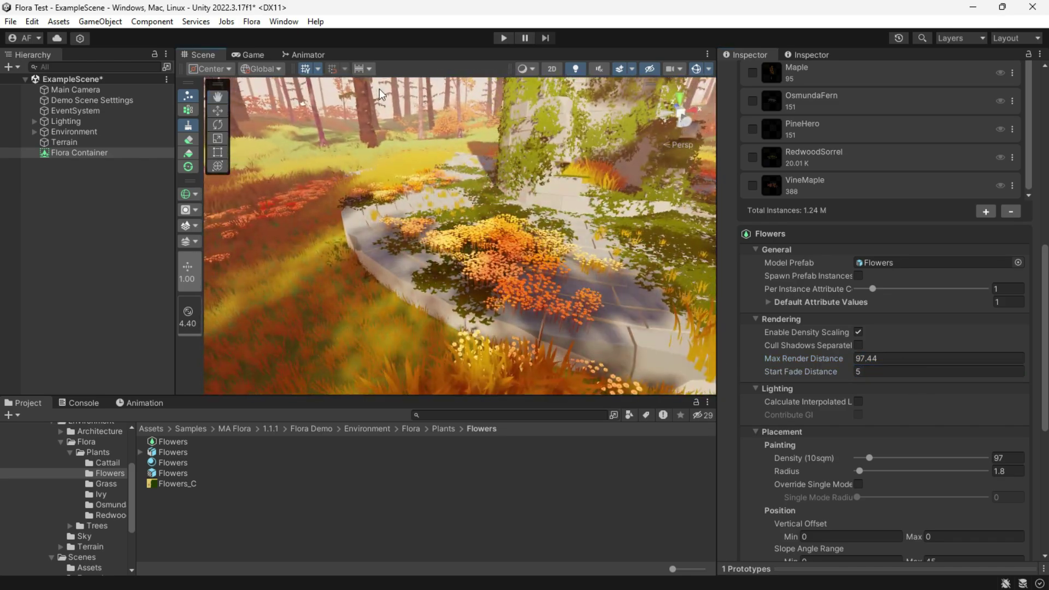
Step: Set the Flowers prototype's Max Render Distance to 150 and Start Fade Distance to 75 while previewing through the game camera
click(248, 53)
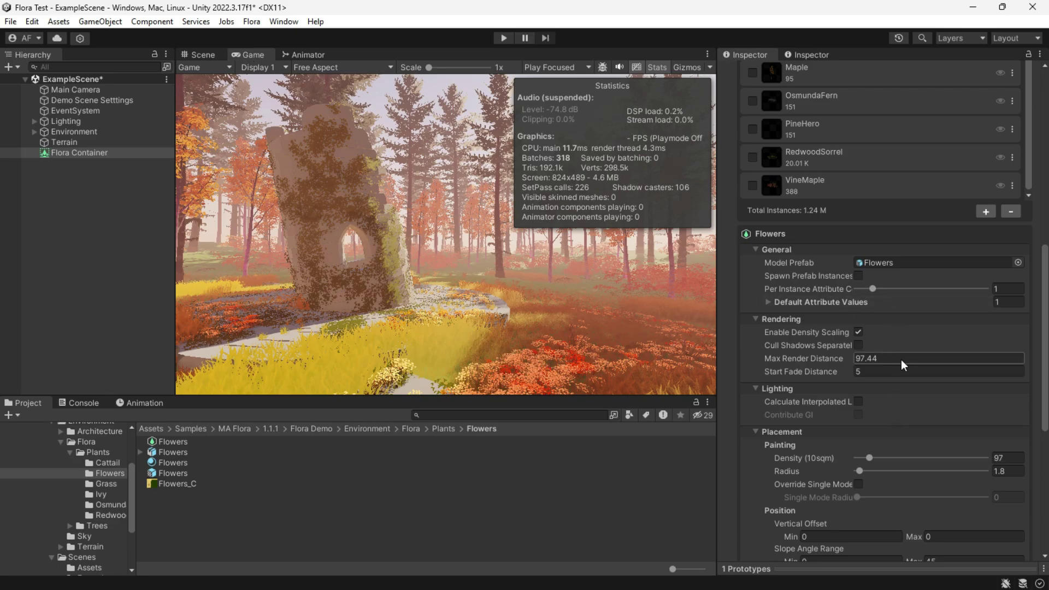
text(10)
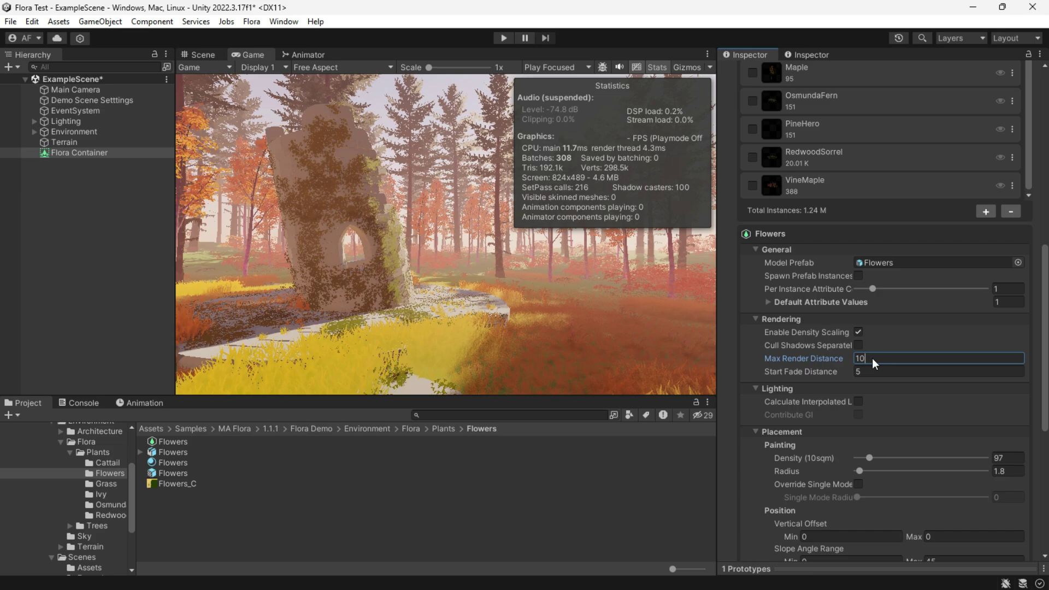
text(50)
key(Tab)
scroll(804, 330, down, 3)
text(75)
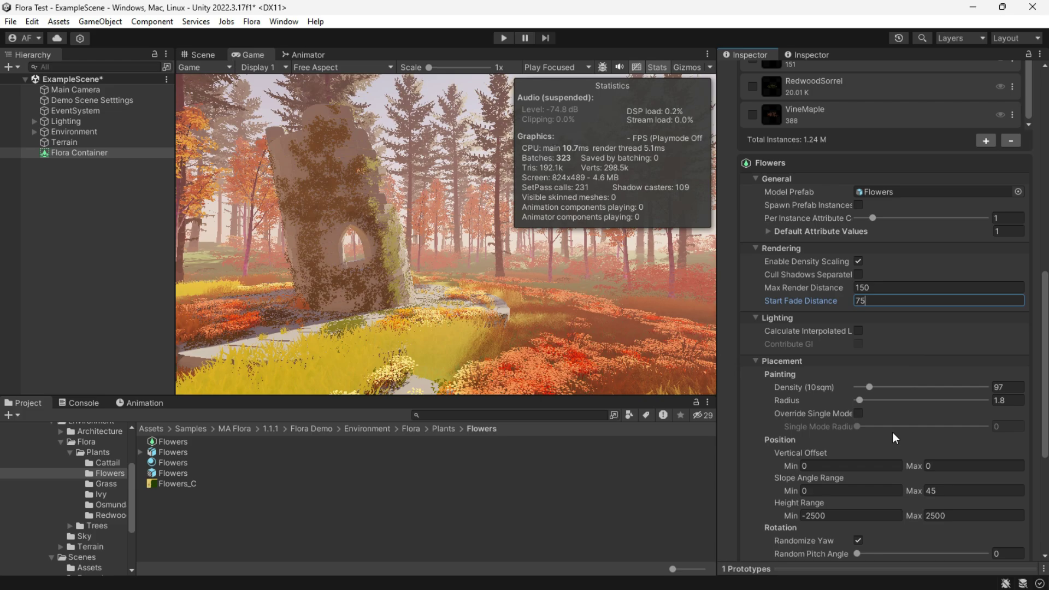
Step: Raise the Flowers prototype's painting Density to 219 and Radius to 8.2 under Placement
scroll(893, 431, down, 3)
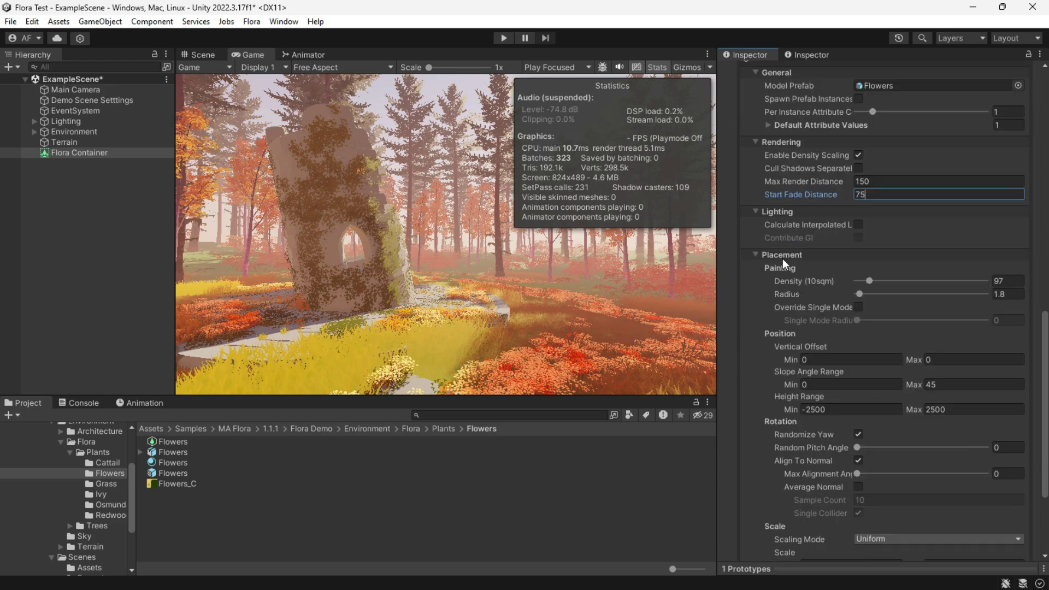
click(188, 54)
mouse_move(464, 191)
right_down()
mouse_move(417, 229)
mouse_move(364, 225)
mouse_move(468, 229)
mouse_move(483, 215)
mouse_move(514, 228)
right_up()
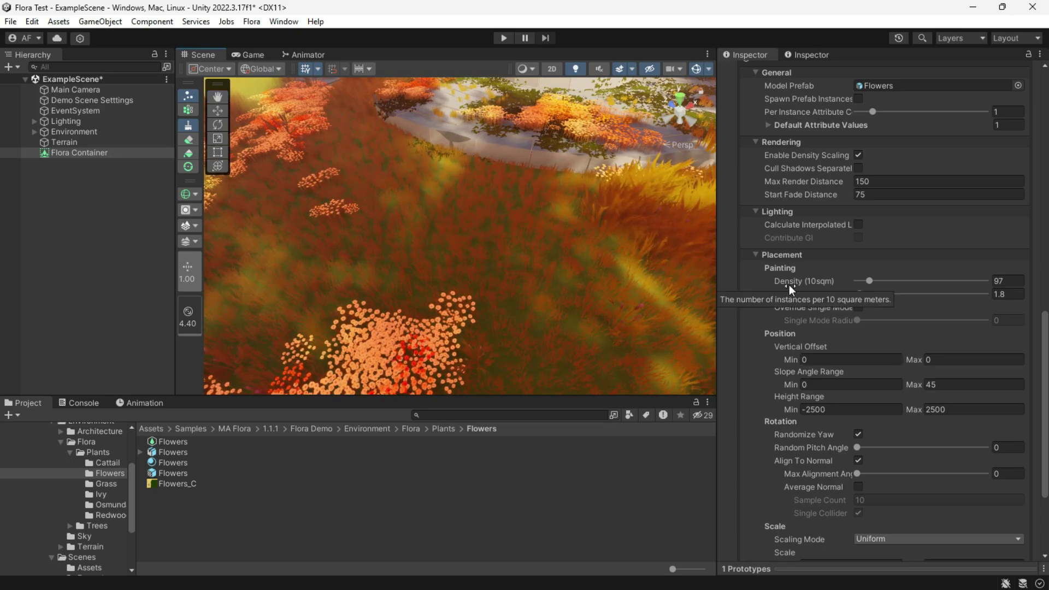
mouse_move(788, 284)
mouse_down()
mouse_move(873, 281)
mouse_move(900, 295)
mouse_up()
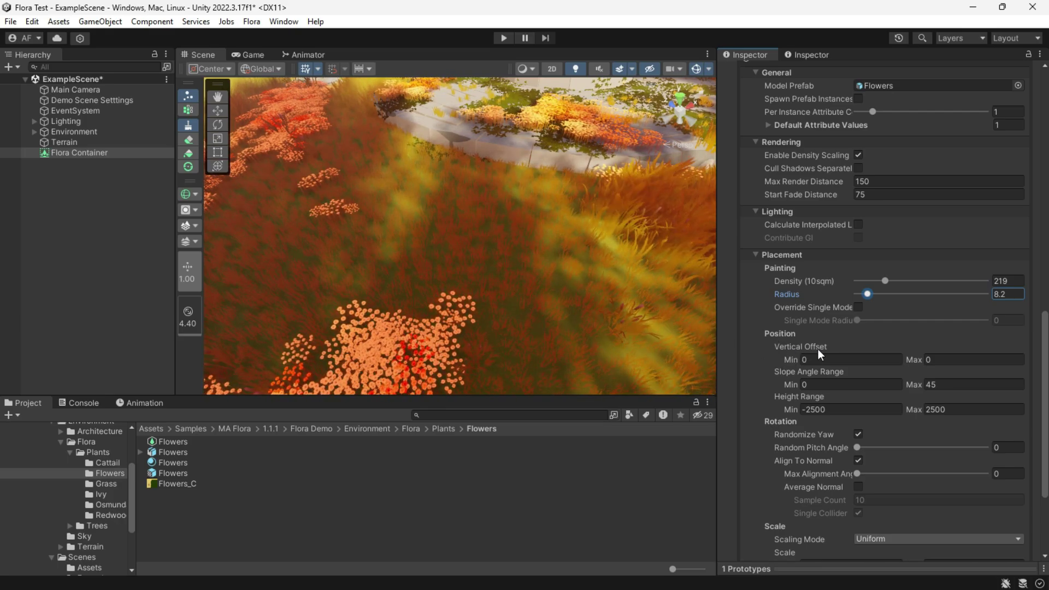
Step: Review the remaining placement settings and read the Container section of the Flora documentation
scroll(839, 415, down, 3)
scroll(838, 412, down, 3)
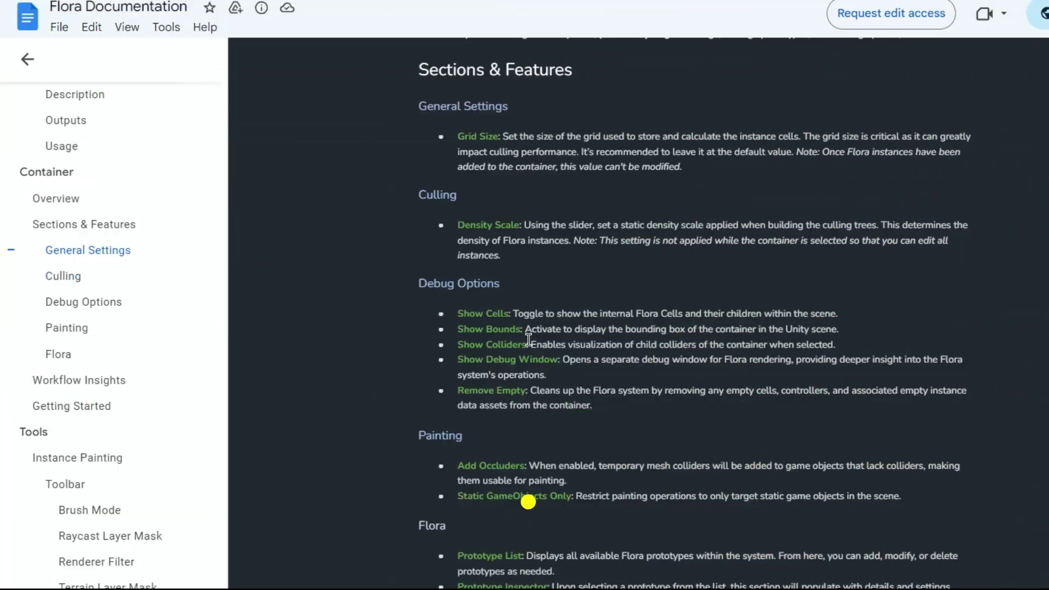
scroll(528, 340, down, 6)
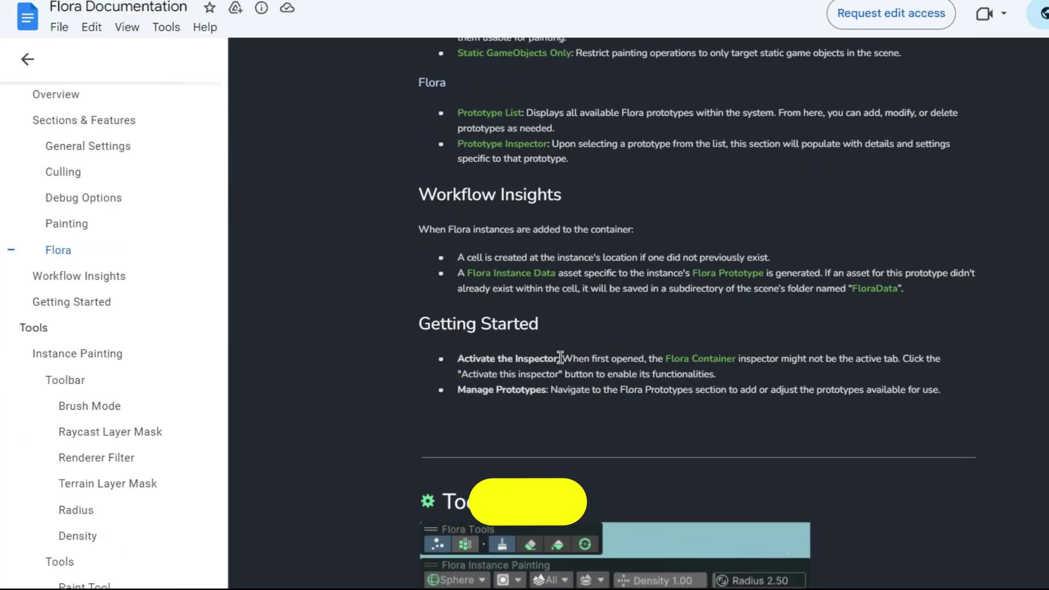
scroll(523, 322, up, 5)
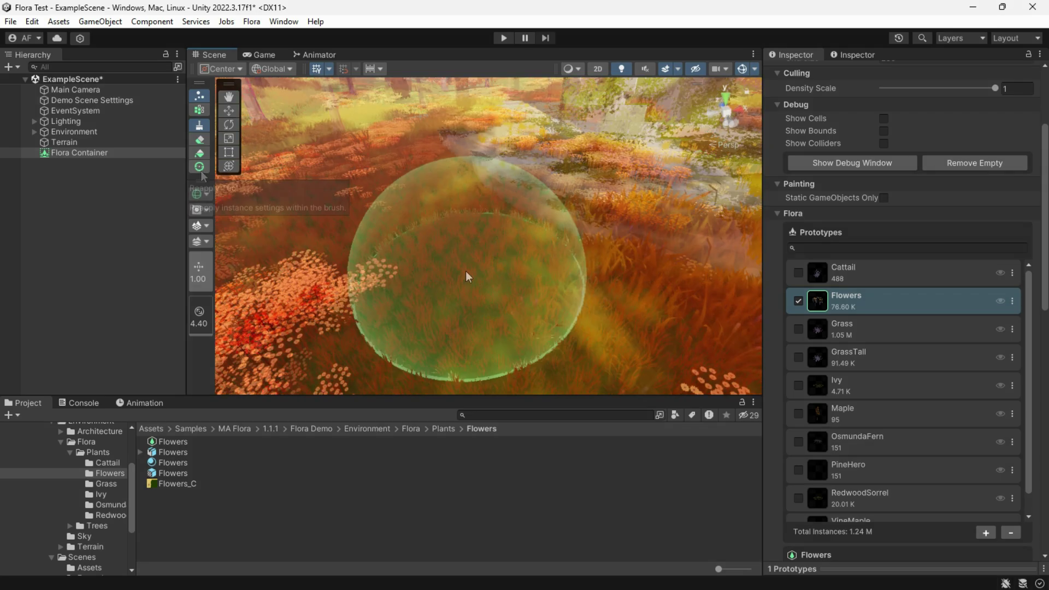
Step: Reduce the Flowers prototype's painting Radius to 0.1 and paint a dense flower patch on the ground with the sphere brush
scroll(869, 369, down, 10)
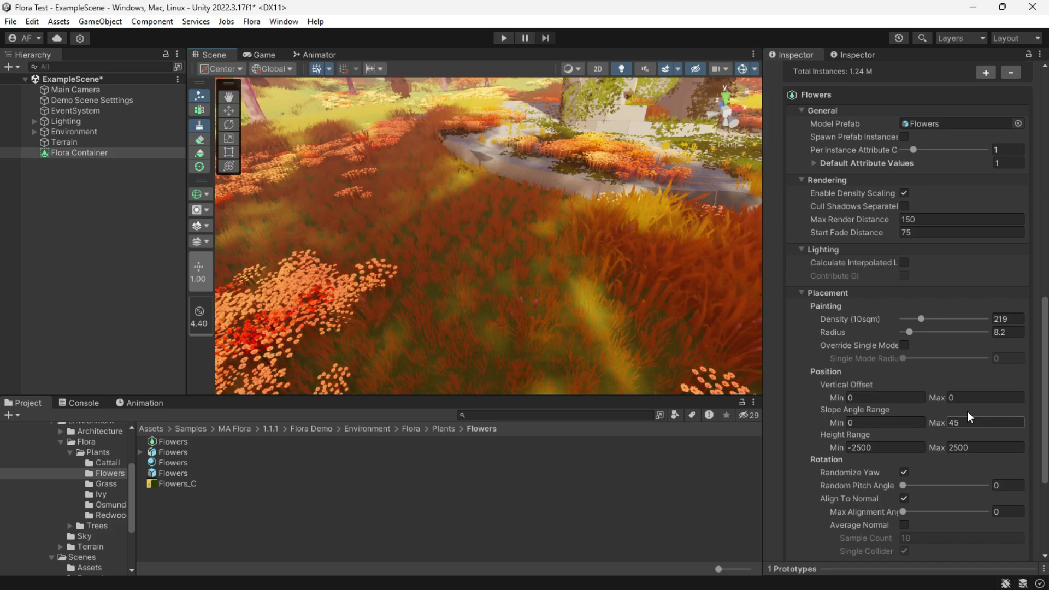
drag(909, 333, 905, 332)
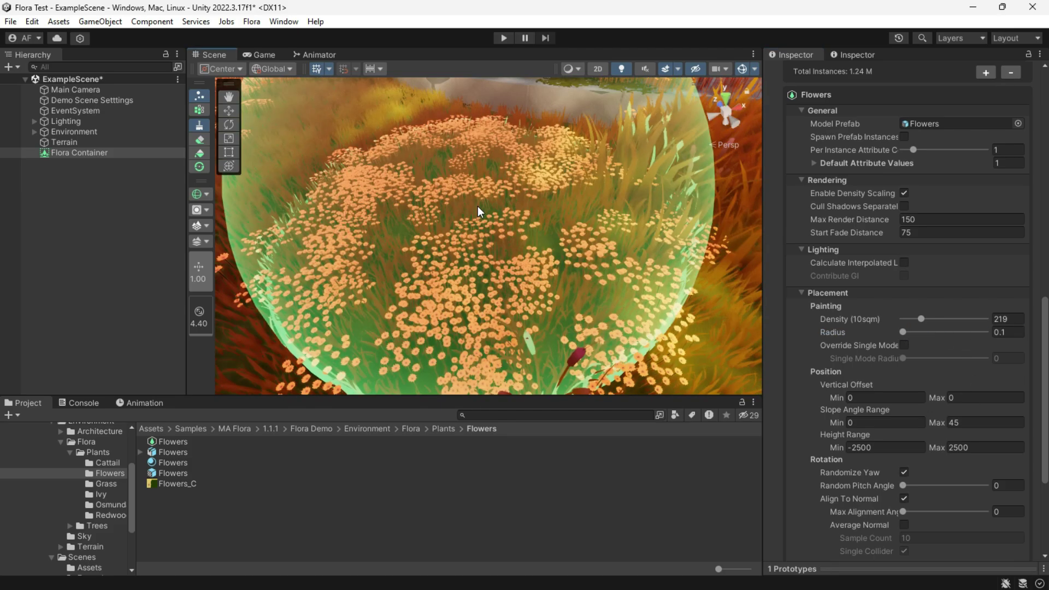
mouse_move(481, 211)
right_down()
mouse_move(477, 230)
mouse_move(464, 229)
mouse_move(481, 235)
mouse_move(426, 220)
mouse_move(480, 234)
mouse_move(438, 233)
right_up()
Step: Change the brush mode to Circle and paint flowers across the ground beside the existing patches
click(206, 195)
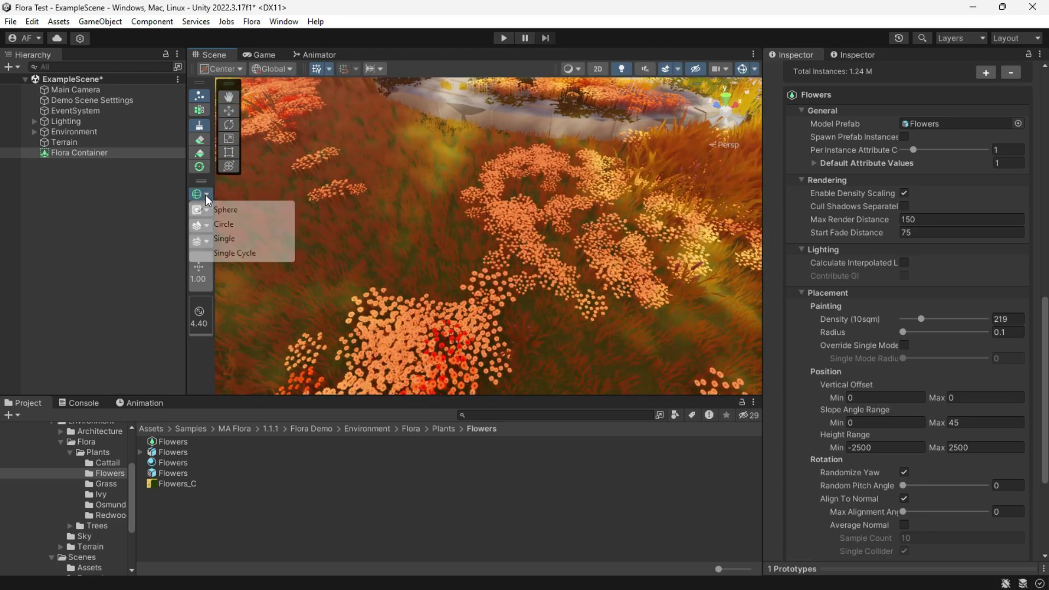
click(227, 224)
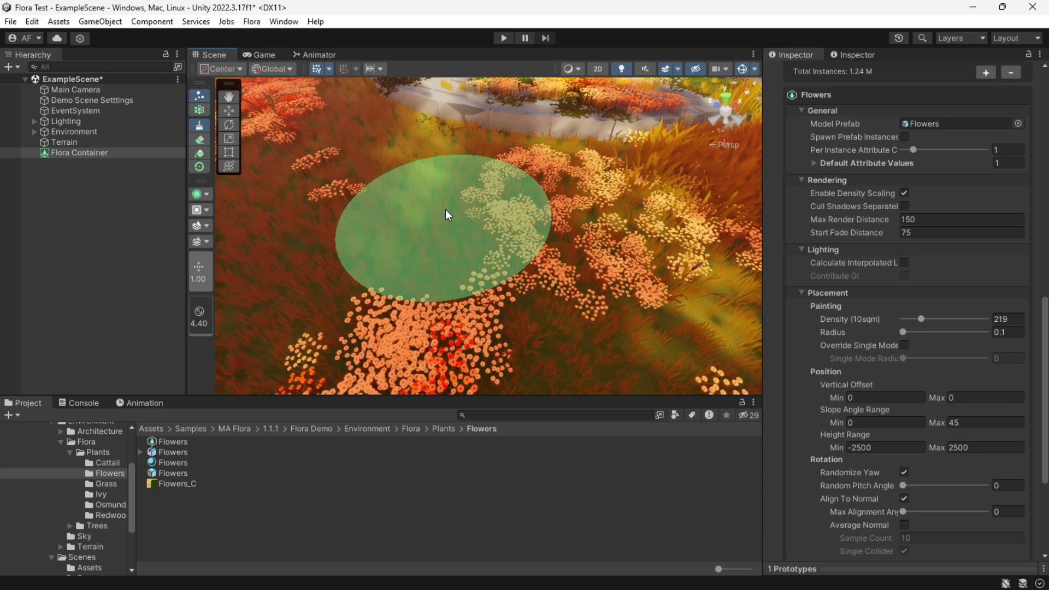
mouse_move(445, 208)
right_down()
mouse_move(468, 227)
mouse_move(448, 237)
right_up()
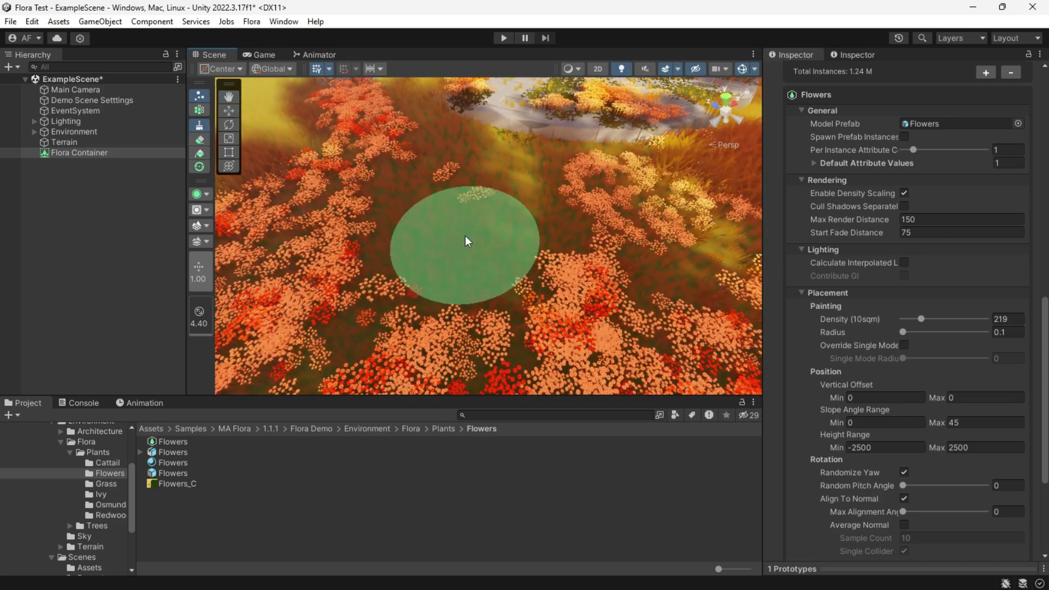
Step: Change the brush mode to Single Cycle and place a few individual flower clumps in the open grass
click(202, 195)
click(226, 253)
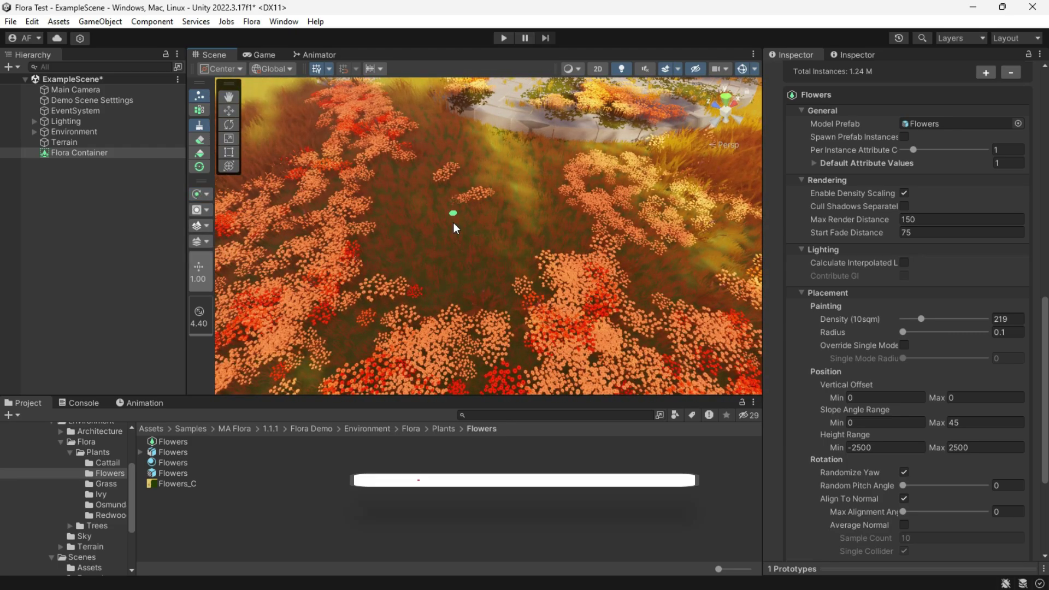
scroll(471, 250, up, 5)
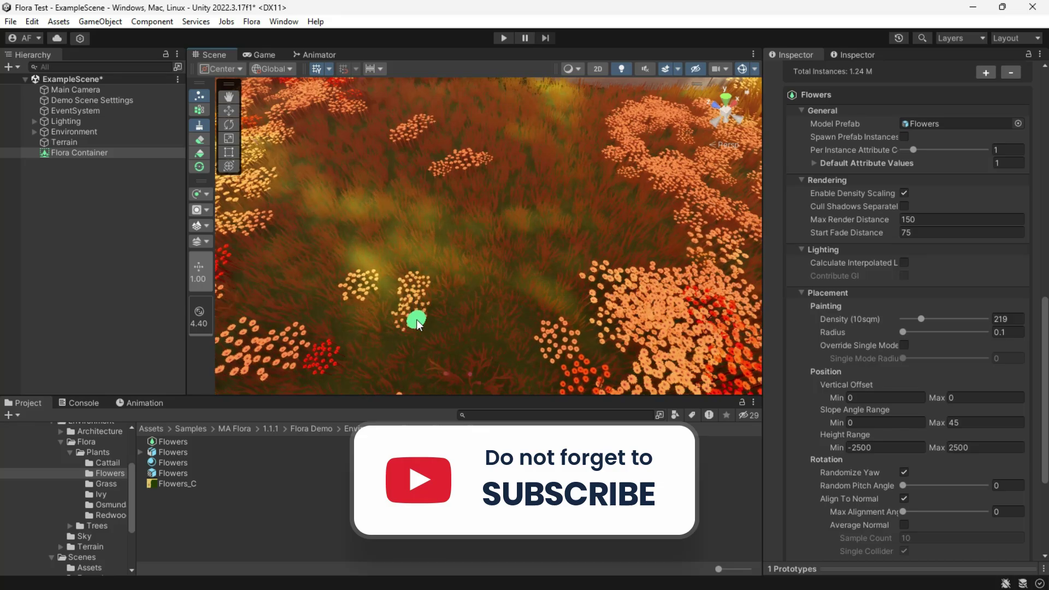
click(418, 324)
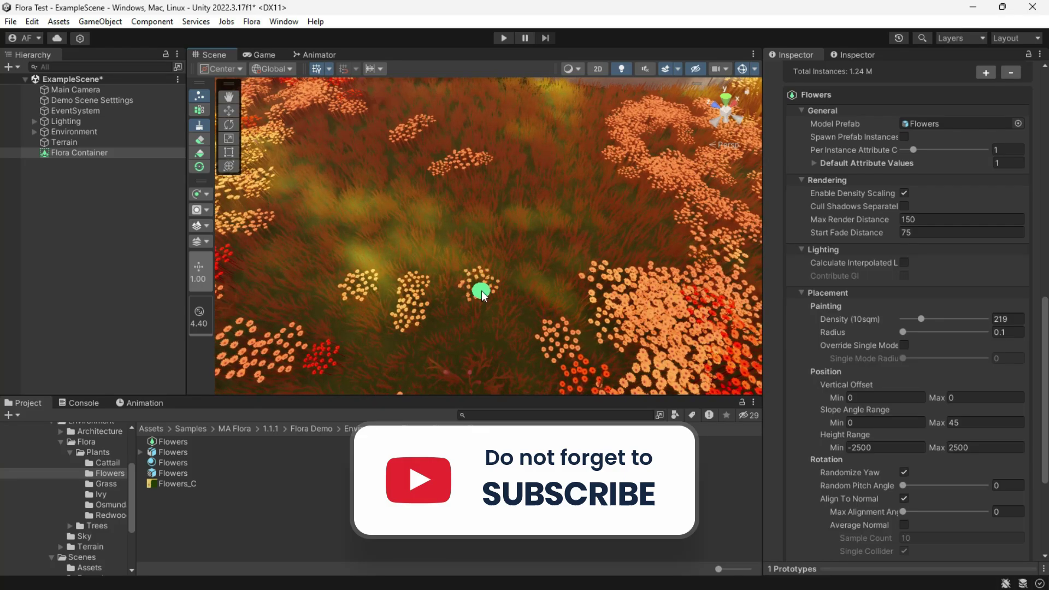
click(480, 288)
click(476, 241)
Step: Return the brush mode to Sphere and paint a wide stroke of flowers over the open grass
click(206, 195)
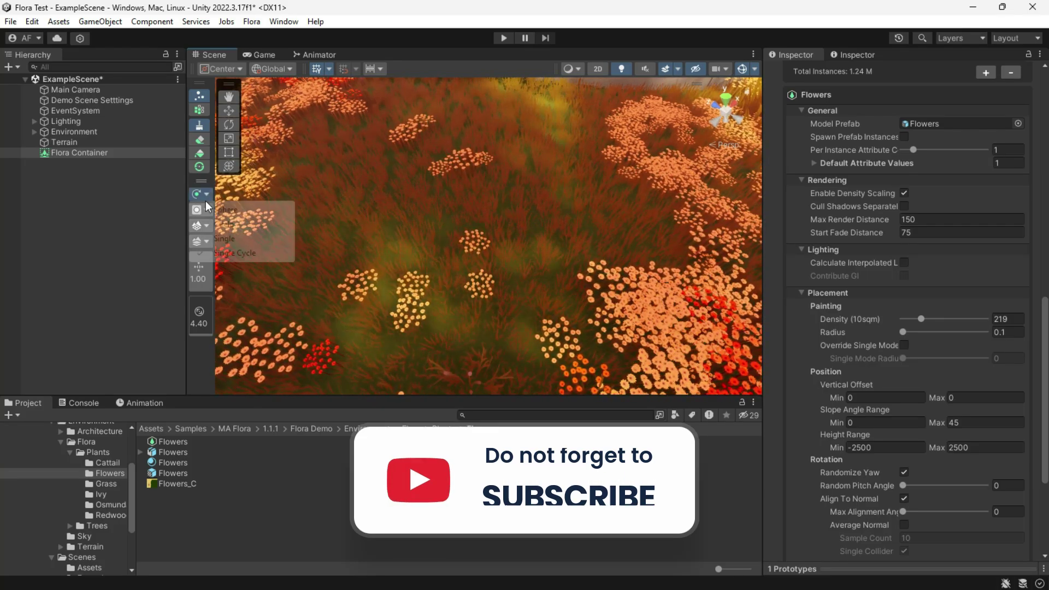
click(224, 208)
mouse_move(505, 201)
mouse_down()
mouse_move(402, 220)
mouse_move(478, 247)
mouse_move(370, 217)
mouse_move(306, 216)
mouse_up()
Step: Examine the layers offered by the raycast layer mask and the Renderer Filter choices for painting
click(204, 212)
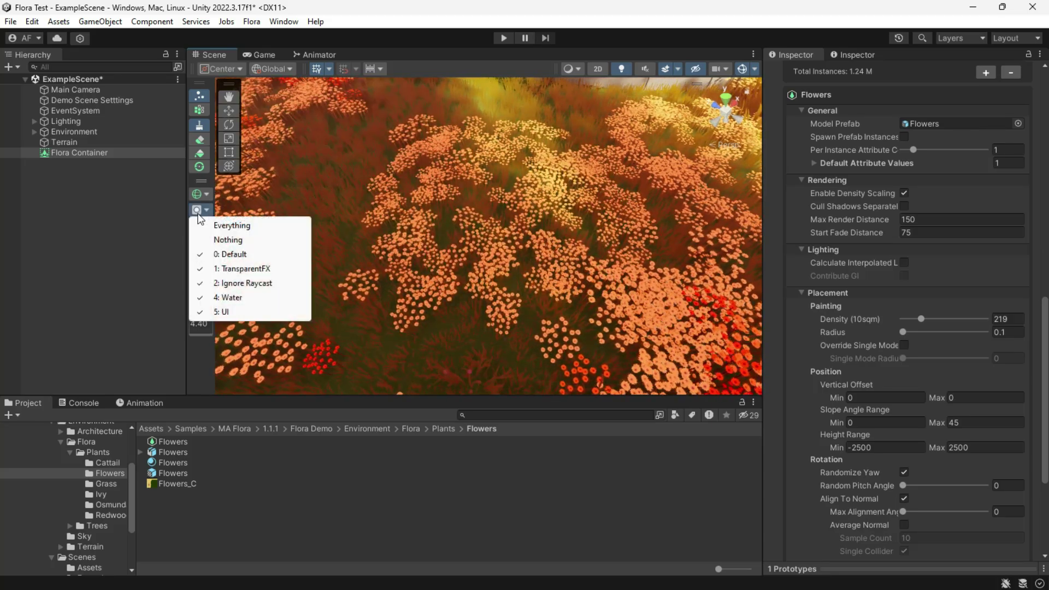
click(203, 223)
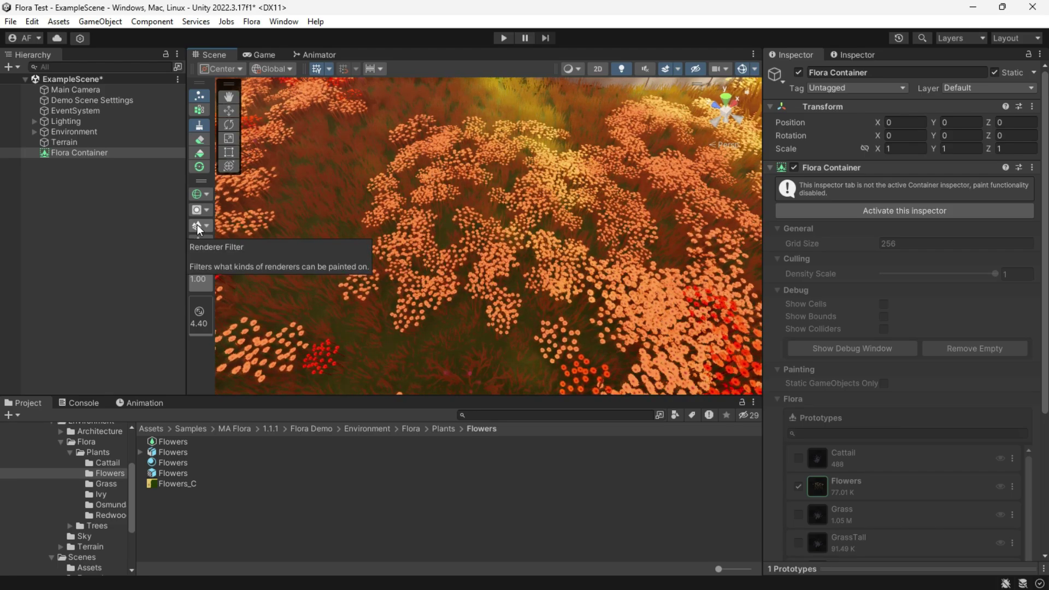
click(198, 225)
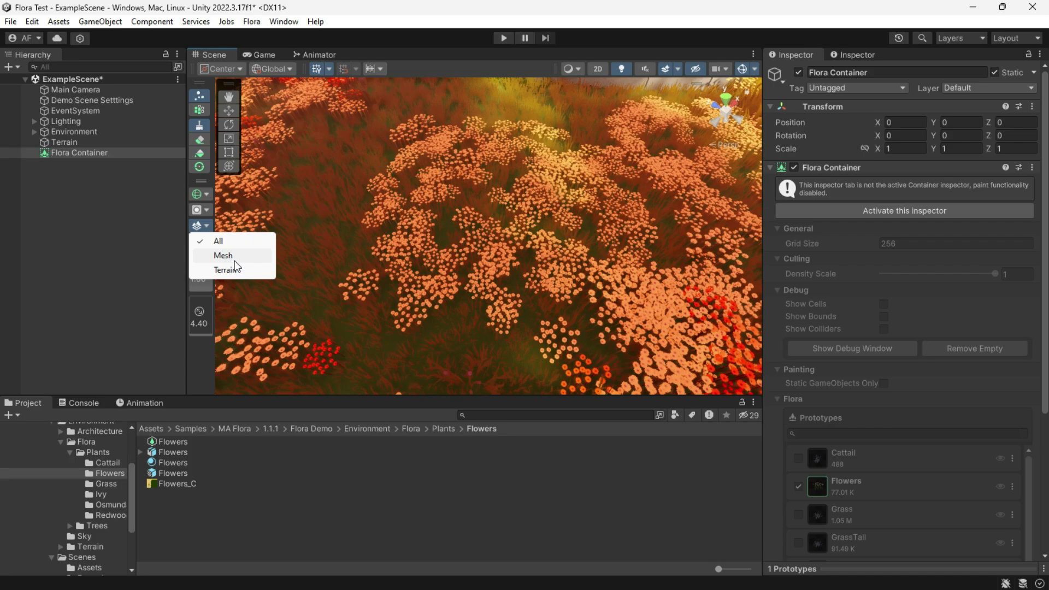
click(220, 256)
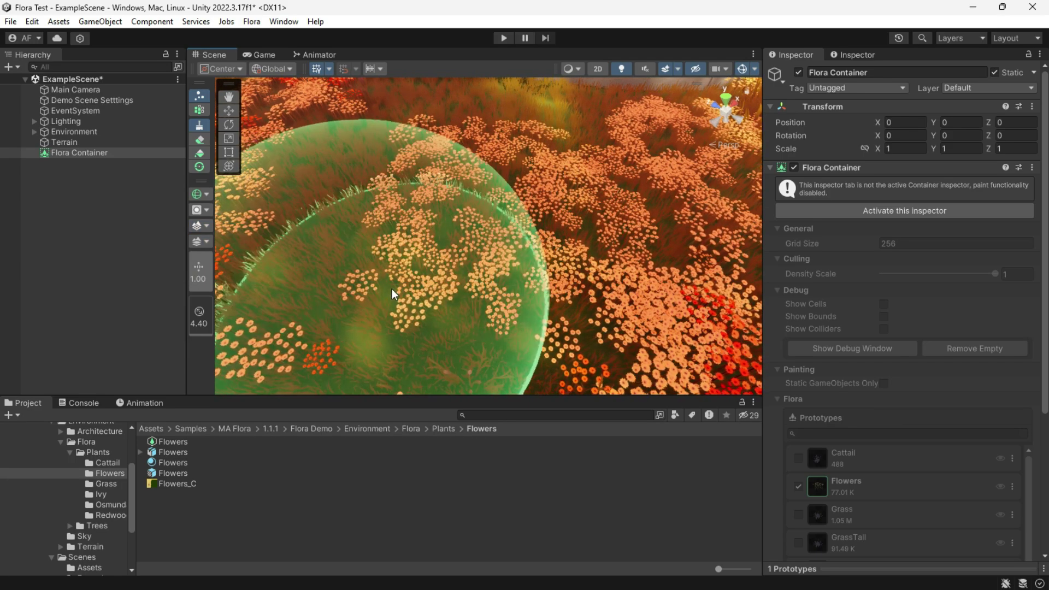
Step: Lower the brush density to 0.17 and paint sparse flowers on the clear ground near the stone block
right_drag(413, 278, 412, 277)
key(s)
alt+drag(412, 277, 349, 264)
right_drag(348, 264, 372, 288)
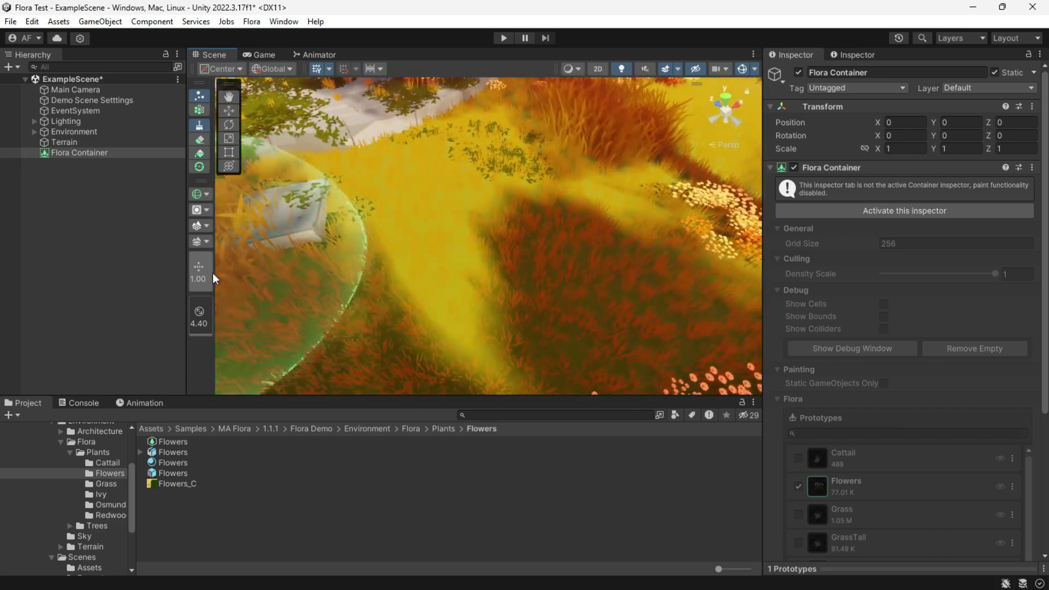
drag(202, 275, 203, 285)
click(468, 287)
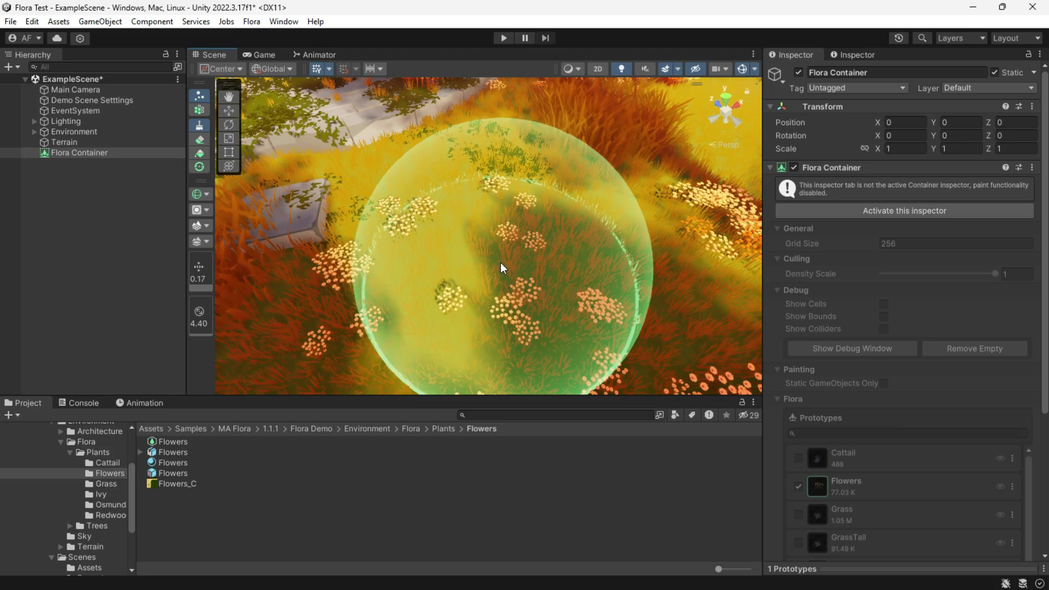
Step: Restore the brush density to 1.00 and paint a full-density flower patch beside the sparse one
right_drag(500, 262, 497, 278)
drag(199, 282, 201, 232)
click(599, 244)
mouse_move(546, 235)
right_down()
mouse_move(490, 214)
mouse_move(486, 227)
right_up()
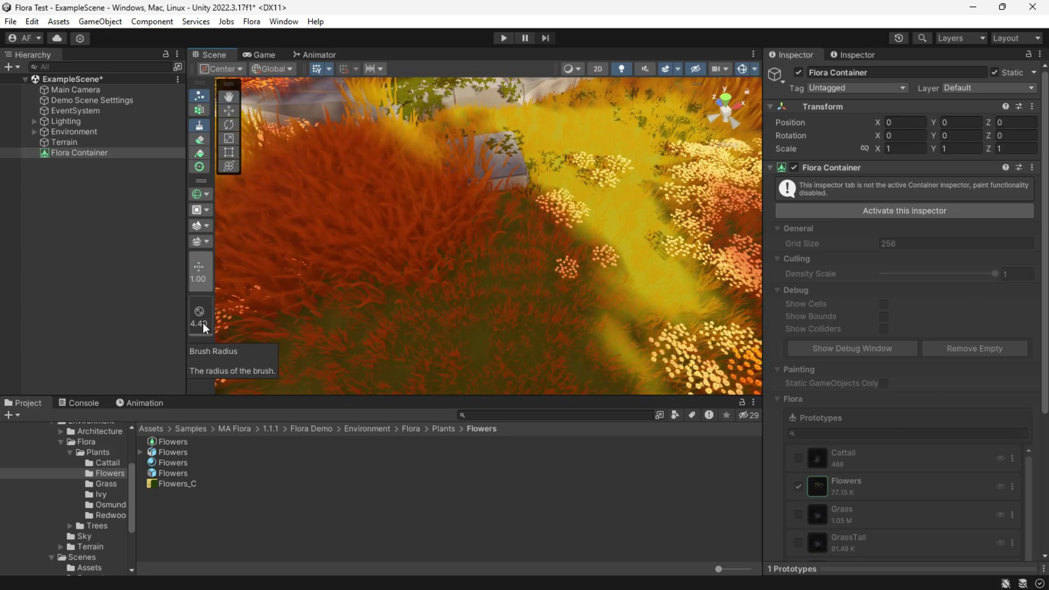
Step: Enlarge the brush radius to 57.00 and paint flowers over the whole area around the ruin
drag(202, 323, 202, 307)
right_drag(451, 278, 470, 246)
key(s)
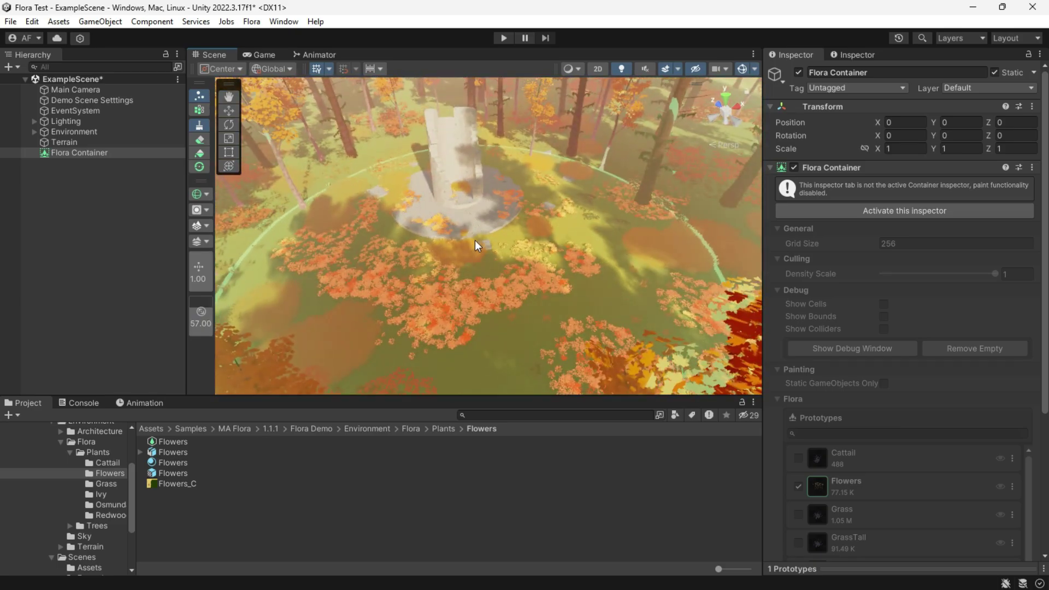
click(473, 239)
Step: Select the ruin tower, move it and rotate it freely, finishing at a rotation of about -8.7, -3.8, -5.2
drag(472, 235, 495, 255)
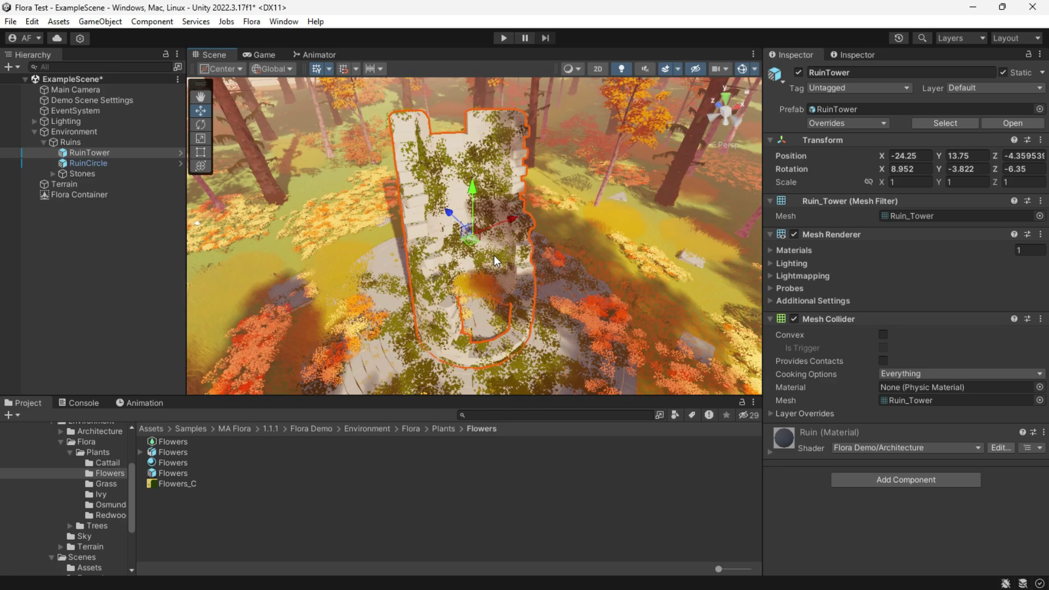
drag(492, 215, 510, 276)
drag(505, 235, 578, 223)
key(w)
right_drag(578, 222, 568, 245)
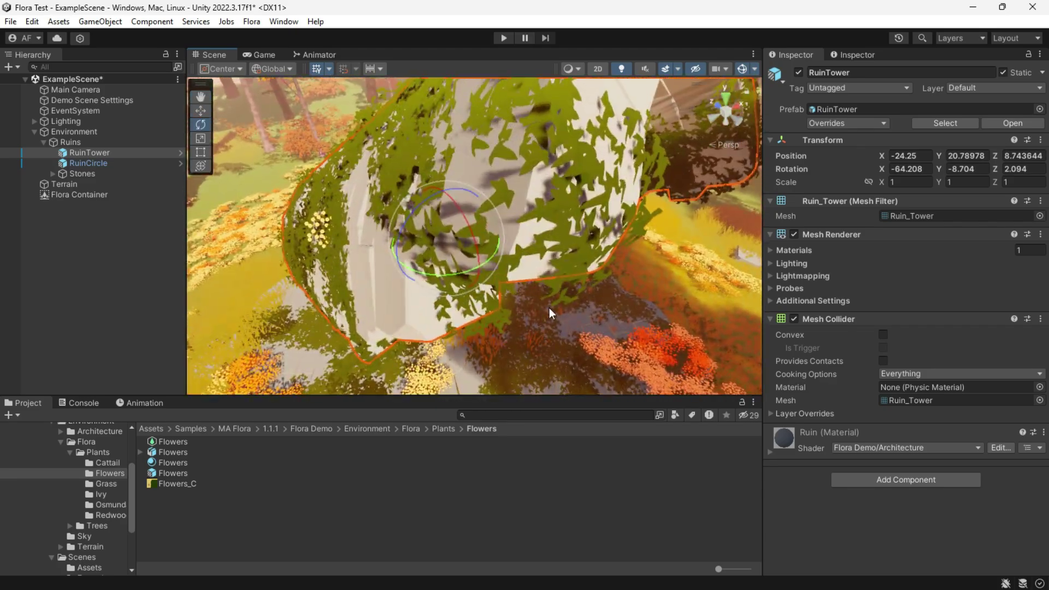
key(s)
right_drag(549, 307, 523, 235)
drag(497, 273, 432, 174)
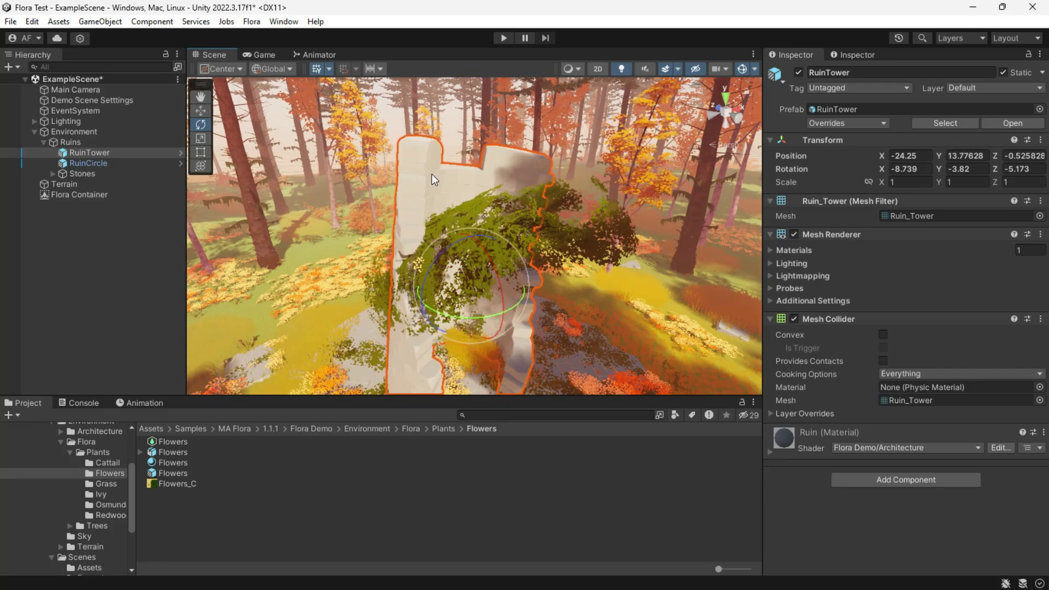
right_drag(563, 324, 468, 309)
Step: Reselect the Flora Container and paint flowers onto the ruin tower with a brush radius of 3.00
click(79, 195)
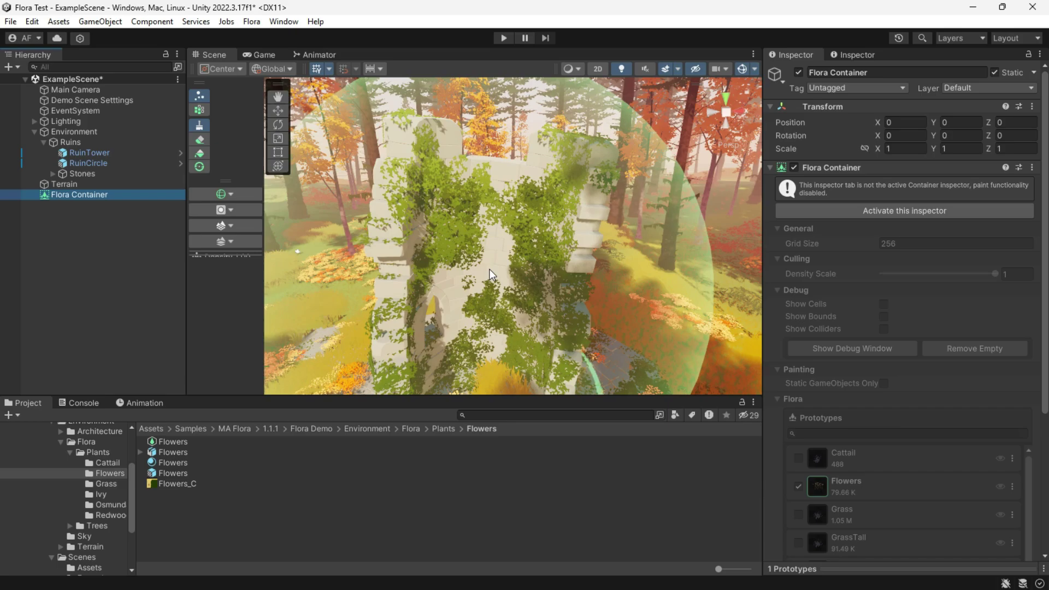
right_drag(489, 269, 448, 245)
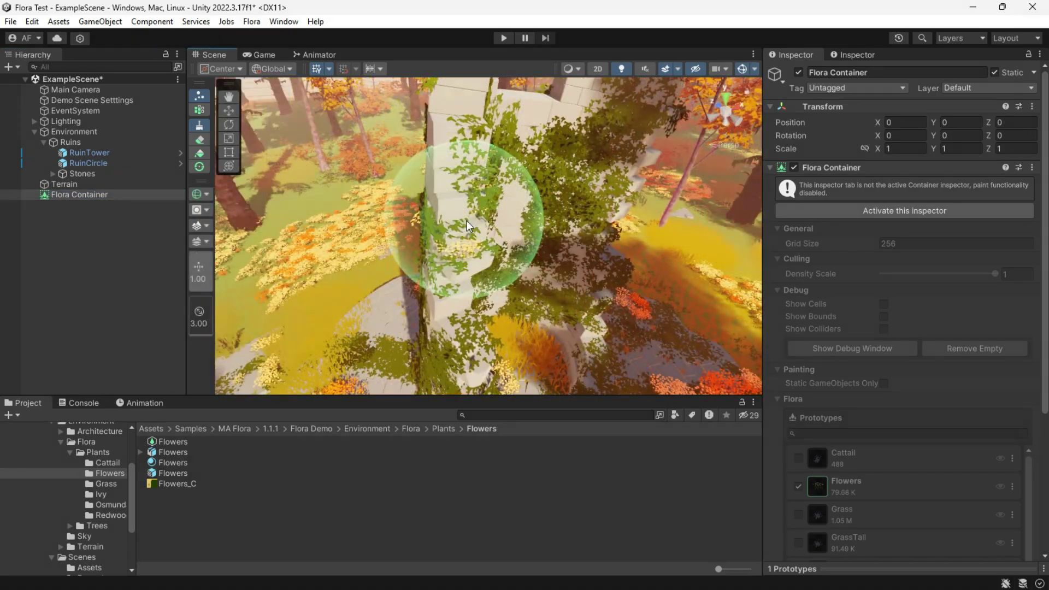
mouse_move(466, 221)
right_down()
mouse_move(371, 233)
mouse_move(382, 234)
right_up()
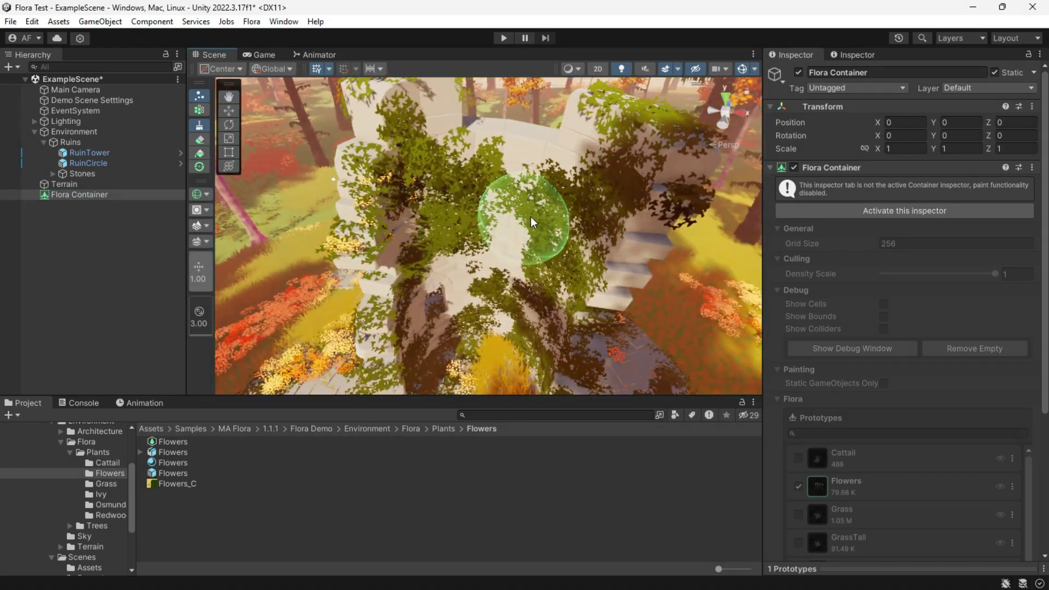
mouse_move(515, 155)
right_down()
mouse_move(549, 179)
mouse_move(476, 177)
mouse_move(517, 195)
mouse_move(474, 181)
mouse_move(414, 189)
mouse_move(508, 230)
mouse_move(459, 257)
mouse_move(399, 246)
mouse_move(397, 263)
mouse_move(446, 264)
right_up()
click(451, 260)
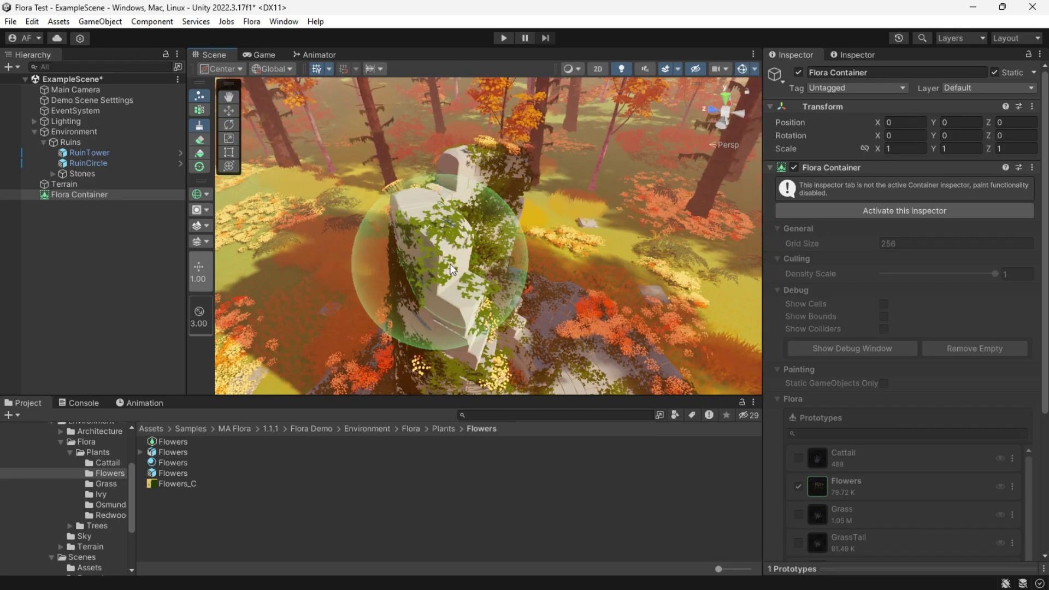
Step: Switch the brush to Single Cycle mode and paint flowers precisely onto the ruin tower's upper surface and lower stone ledge
click(201, 194)
click(222, 250)
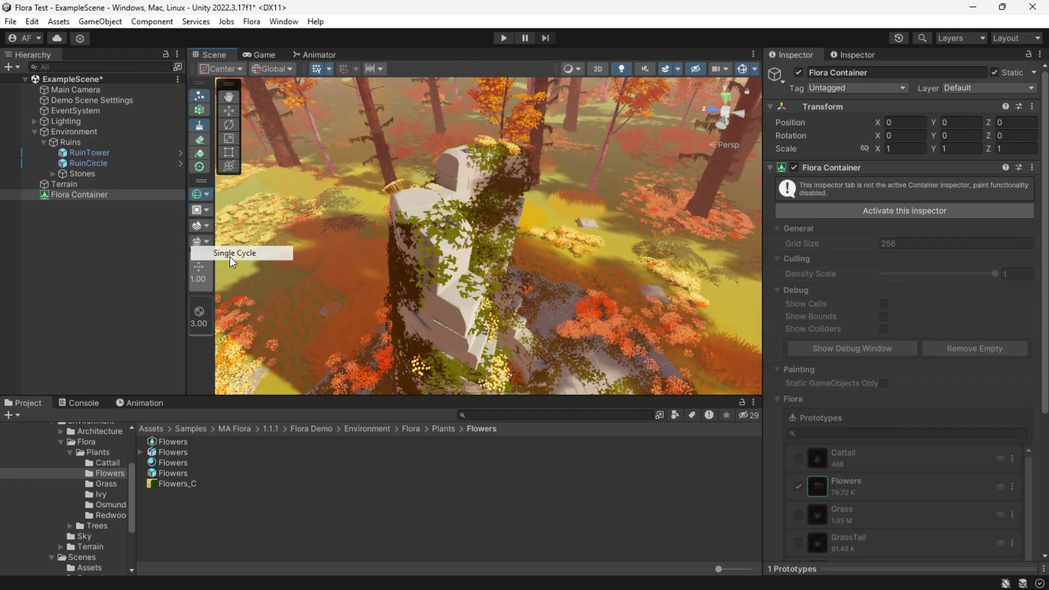
mouse_move(426, 232)
right_down()
mouse_move(433, 240)
mouse_move(311, 239)
right_up()
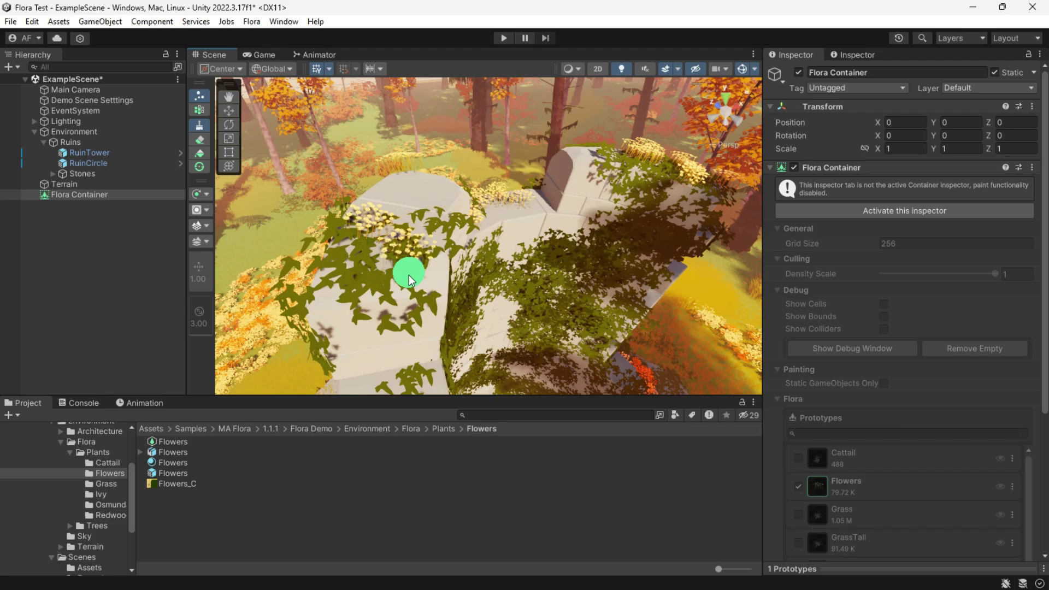
drag(408, 271, 410, 248)
mouse_move(404, 246)
right_down()
mouse_move(379, 250)
mouse_move(417, 244)
right_up()
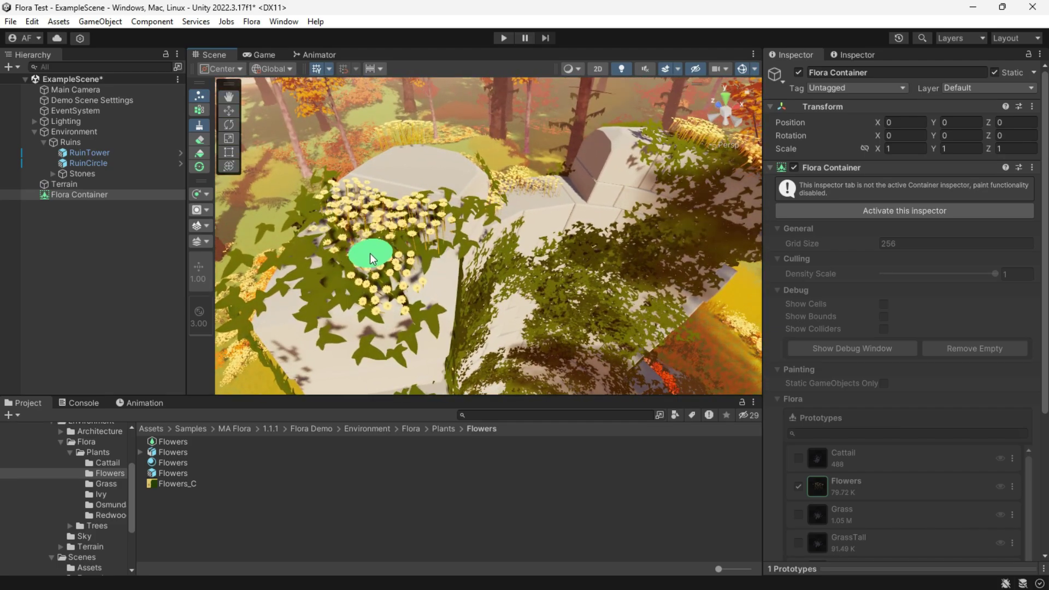
mouse_move(431, 287)
mouse_down()
mouse_move(327, 299)
mouse_move(386, 304)
mouse_up()
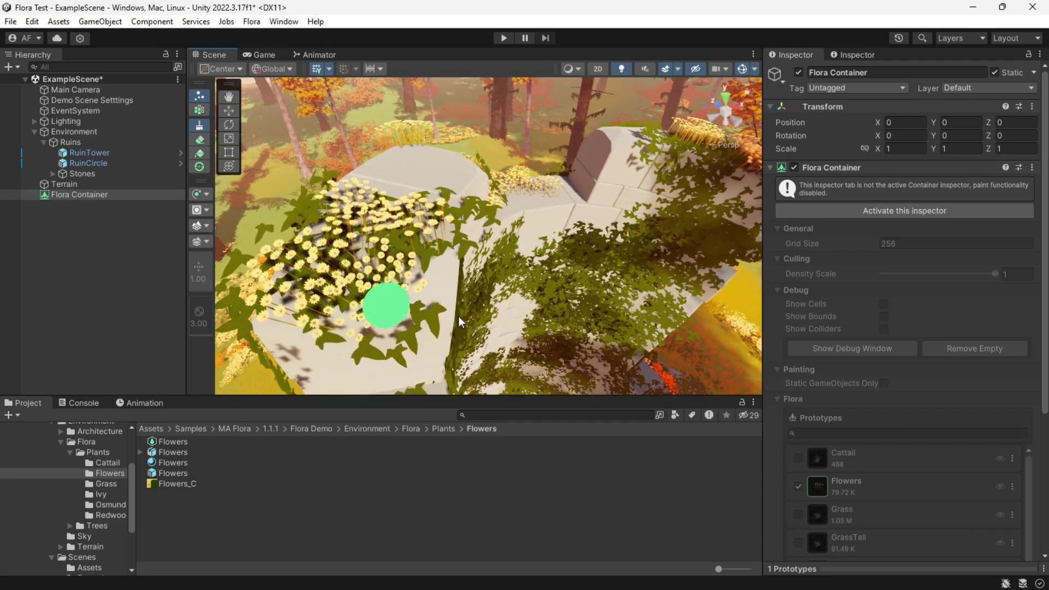
mouse_move(386, 304)
right_down()
mouse_move(274, 293)
mouse_move(329, 328)
mouse_move(329, 439)
mouse_move(456, 431)
mouse_move(500, 276)
right_up()
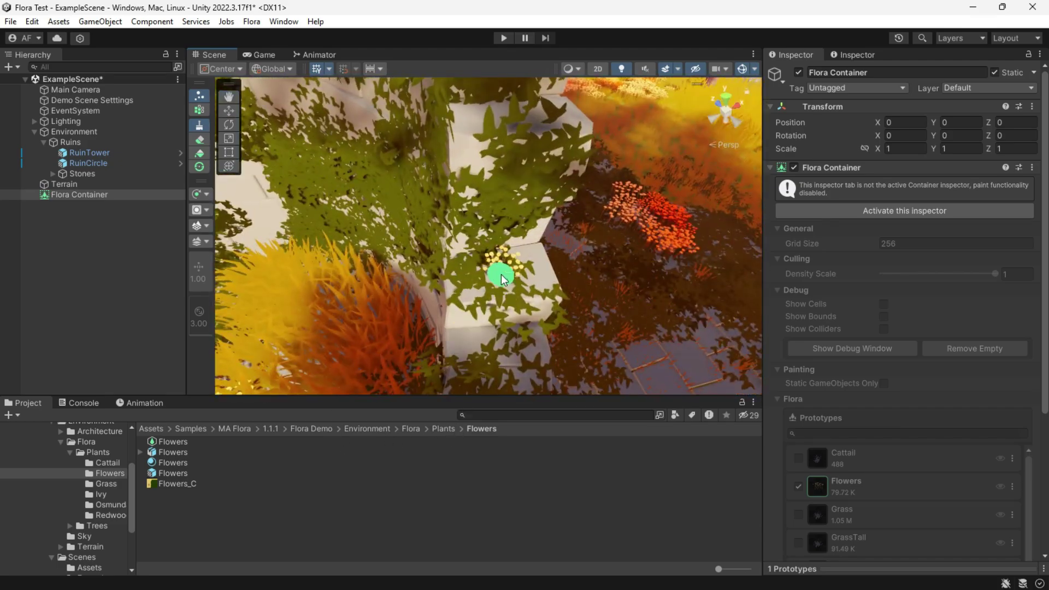
mouse_move(501, 274)
mouse_down()
mouse_move(464, 291)
mouse_move(523, 285)
mouse_up()
mouse_move(545, 290)
right_down()
mouse_move(403, 214)
mouse_move(390, 263)
right_up()
Step: Tilt the ruin tower to a rotation of about -59.5, -7.4, 0.7, undo the tilt and return to the Flora Container
click(96, 153)
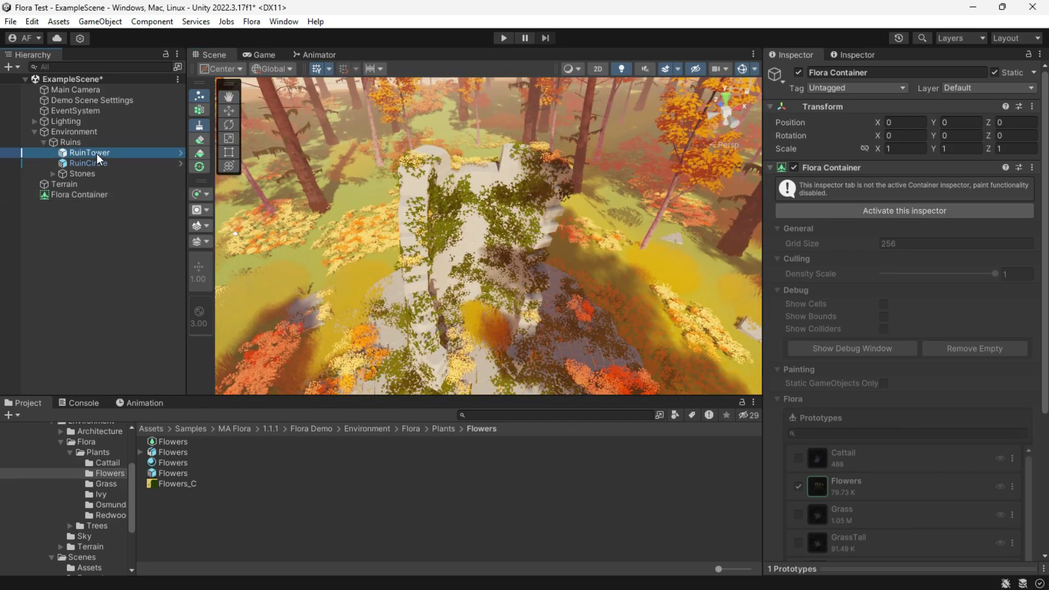
drag(469, 265, 493, 284)
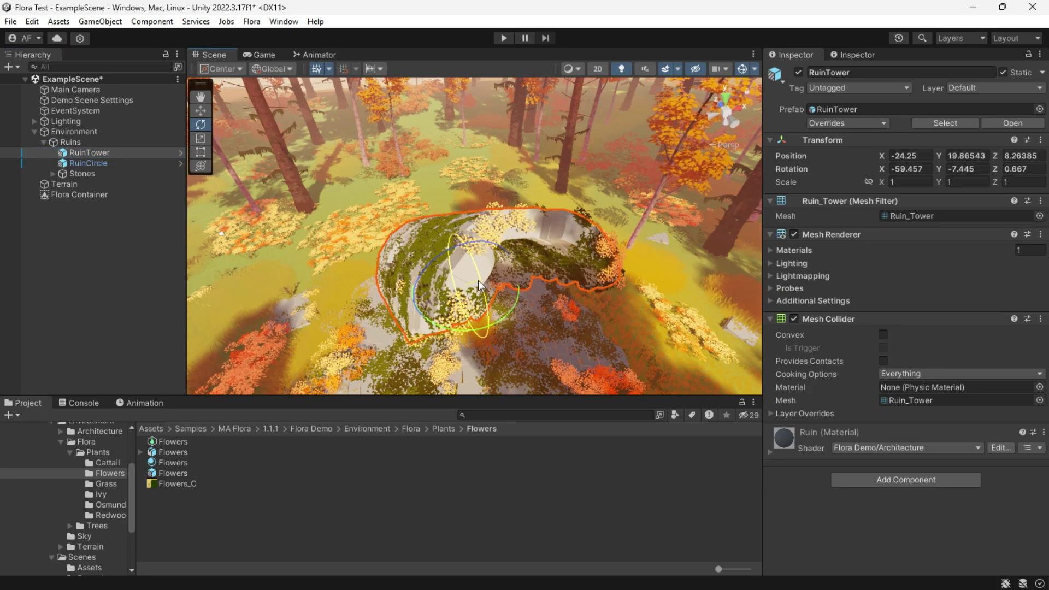
key(ctrl+z)
key(ctrl+y)
key(ctrl+z)
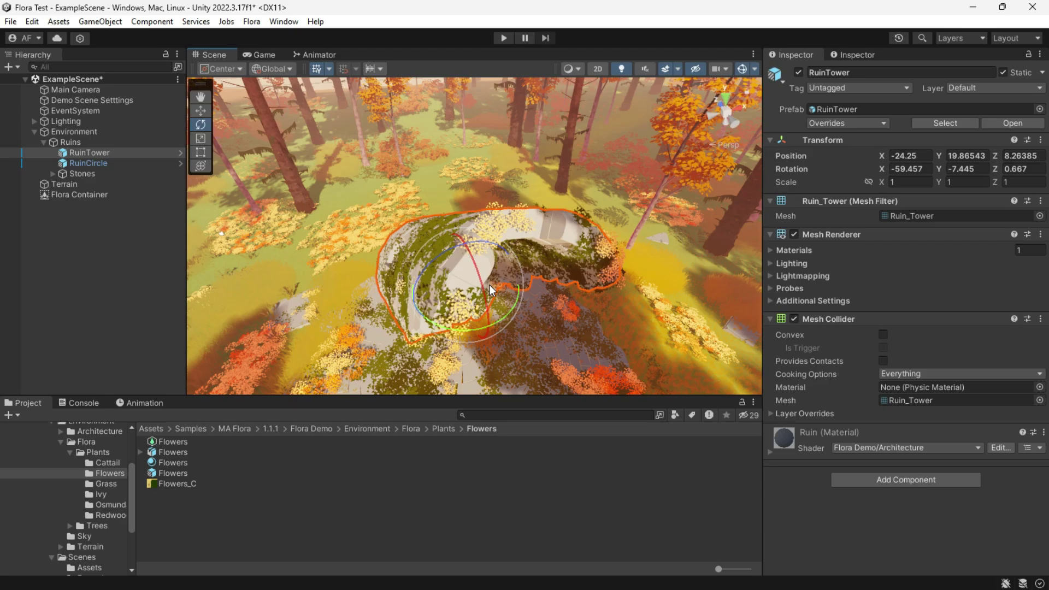
key(ctrl+z)
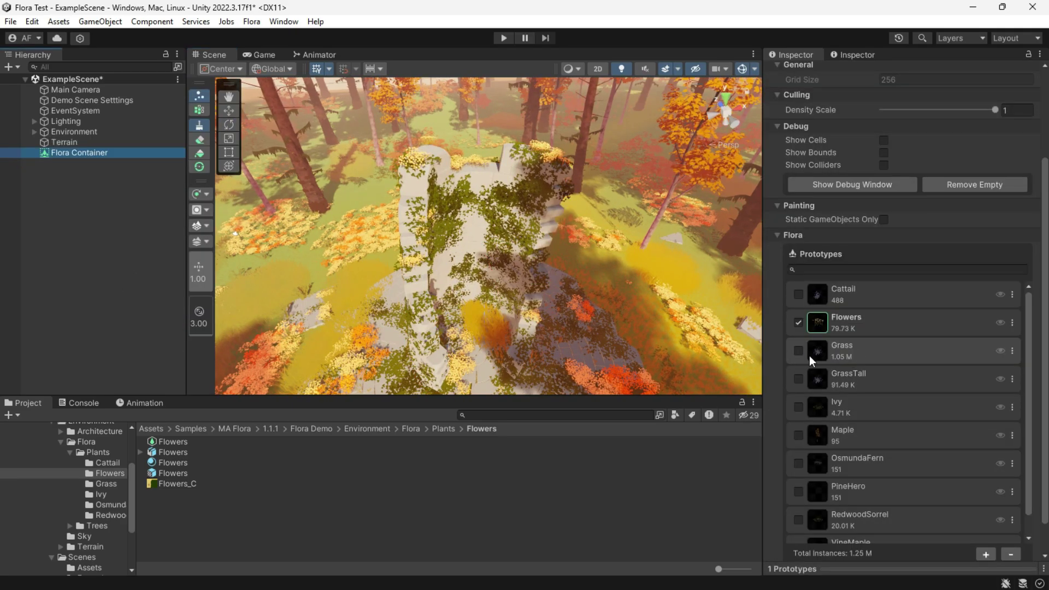
Step: Enable Grass and GrassTall alongside Flowers for painting and switch the brush to Sphere mode
click(798, 353)
click(797, 377)
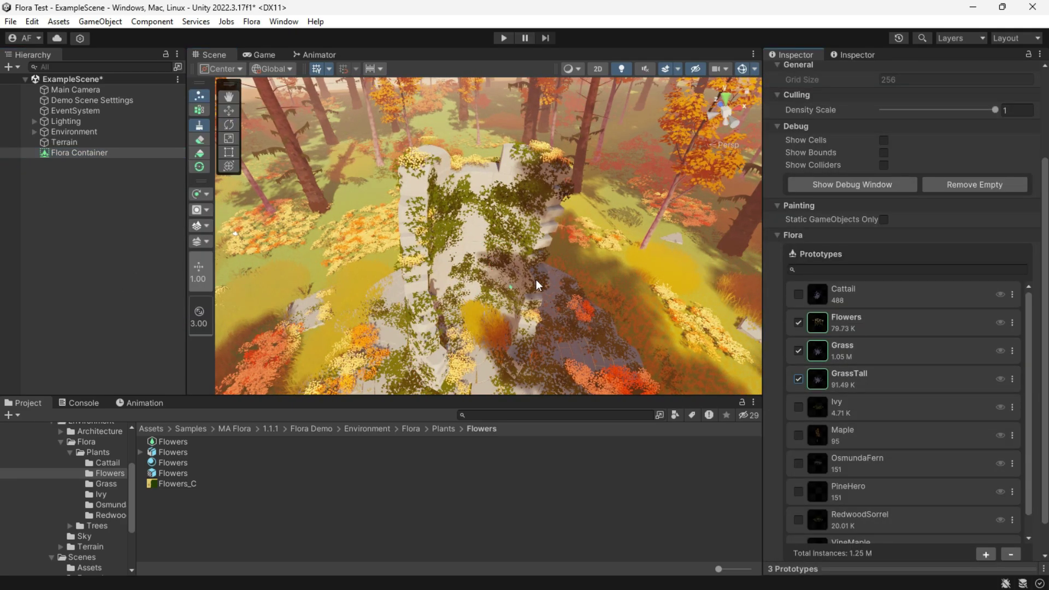
click(204, 195)
click(215, 211)
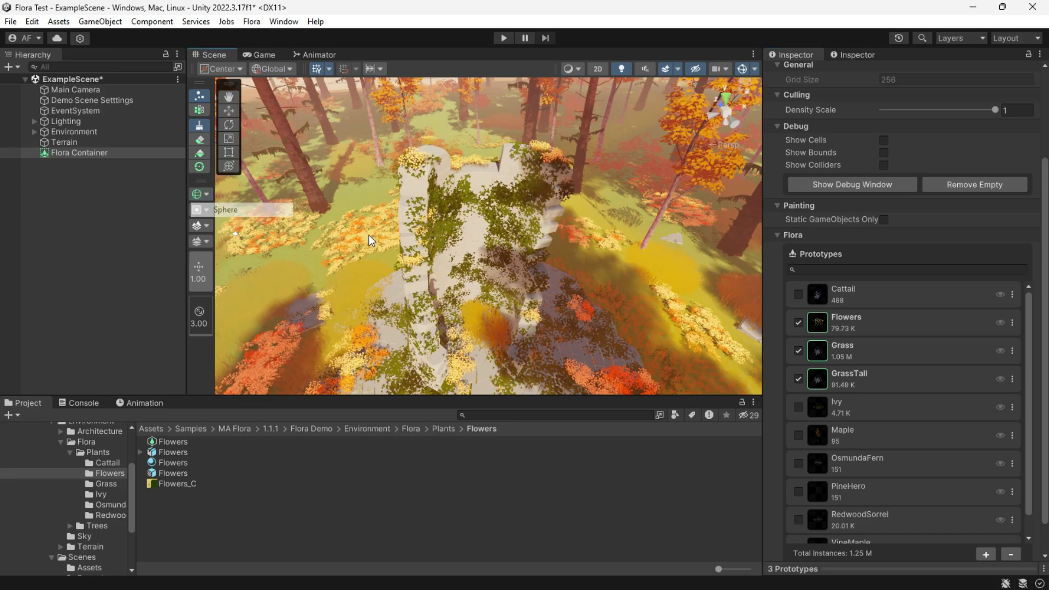
Step: Paint a mixed patch of flowers, grass and tall grass on the ground beside the ferns
mouse_move(345, 298)
right_down()
mouse_move(346, 282)
mouse_move(361, 290)
mouse_move(254, 316)
right_up()
key(w)
key(a)
mouse_move(428, 303)
mouse_down()
mouse_move(478, 267)
mouse_move(432, 301)
mouse_up()
mouse_move(421, 303)
right_down()
mouse_move(354, 315)
mouse_move(395, 279)
mouse_move(153, 315)
right_up()
key(w)
drag(456, 289, 465, 284)
mouse_move(462, 285)
right_down()
mouse_move(392, 281)
mouse_move(513, 295)
mouse_move(578, 284)
right_up()
key(s)
key(a)
Step: Exclude GrassTall and Grass from painting and bring up the Grass prototype's settings
click(798, 378)
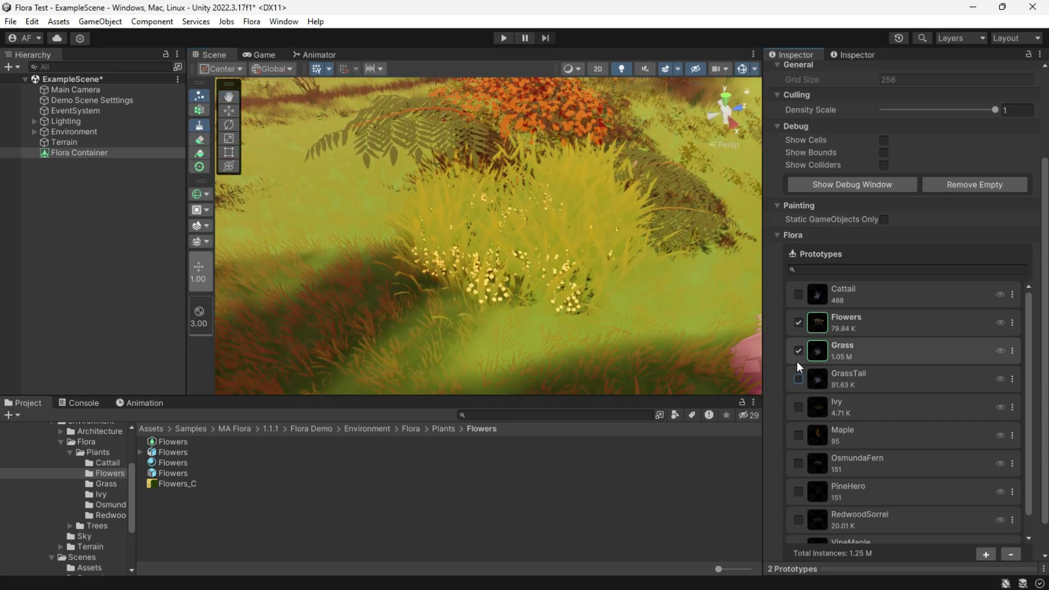
click(797, 357)
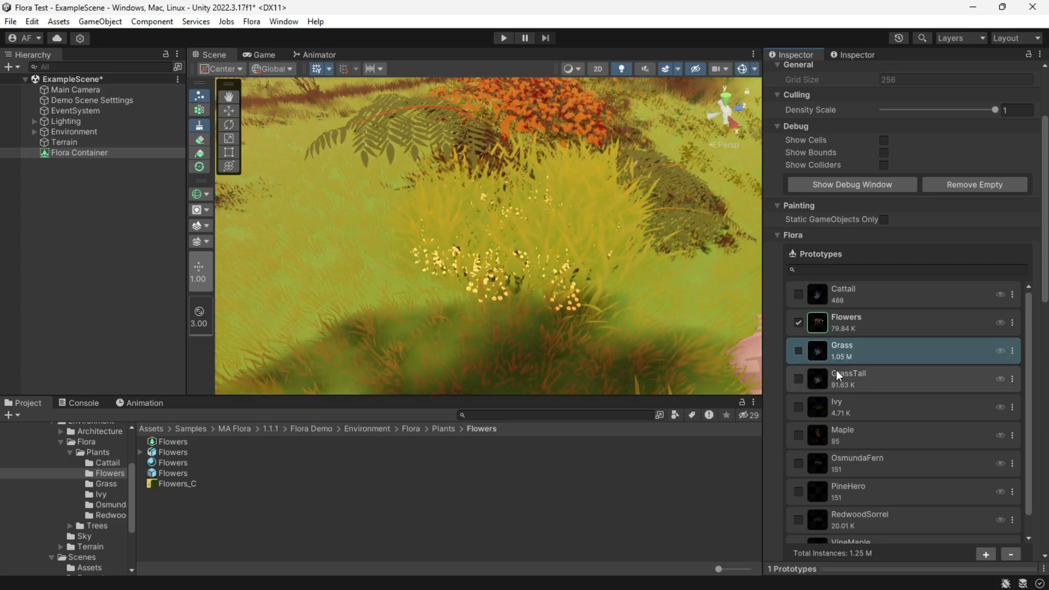
scroll(841, 410, down, 5)
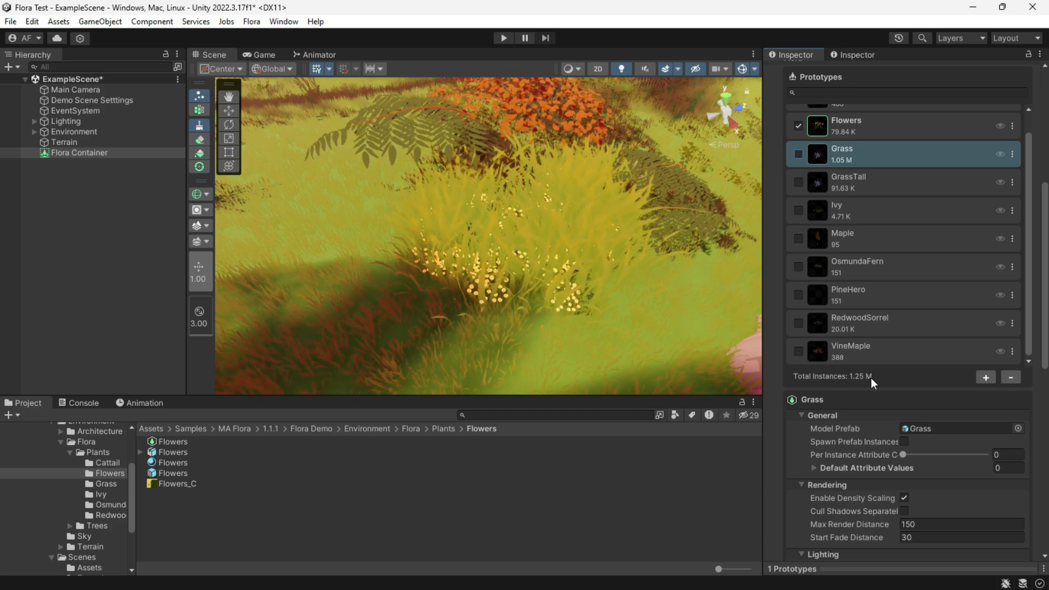
Step: Switch to the Game view and open Flora's debug window from the Flora Container to review its shader visualization options
key(s)
right_drag(446, 243, 754, 178)
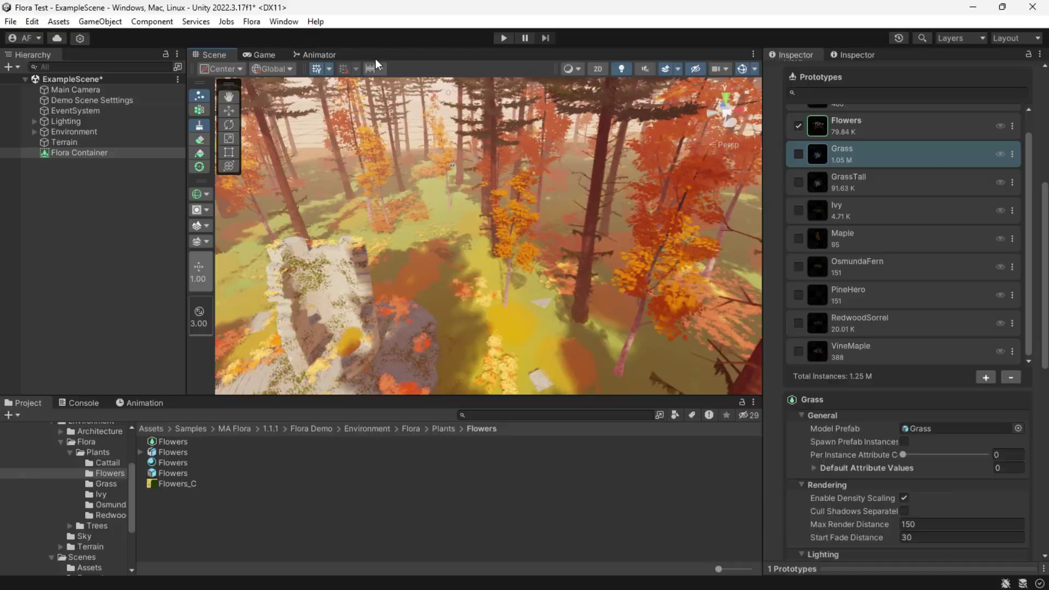
click(284, 55)
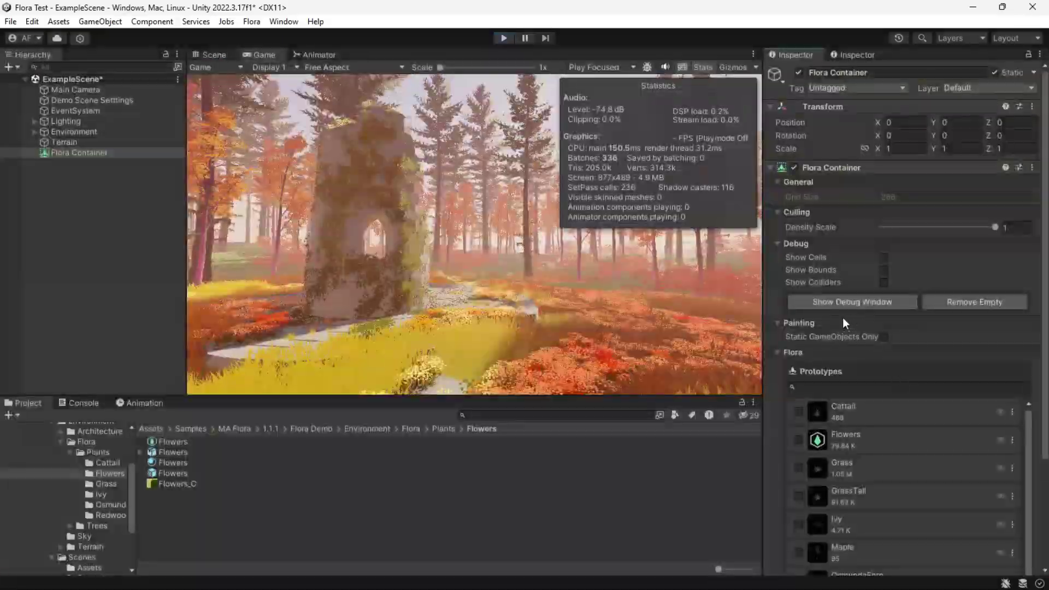
click(861, 306)
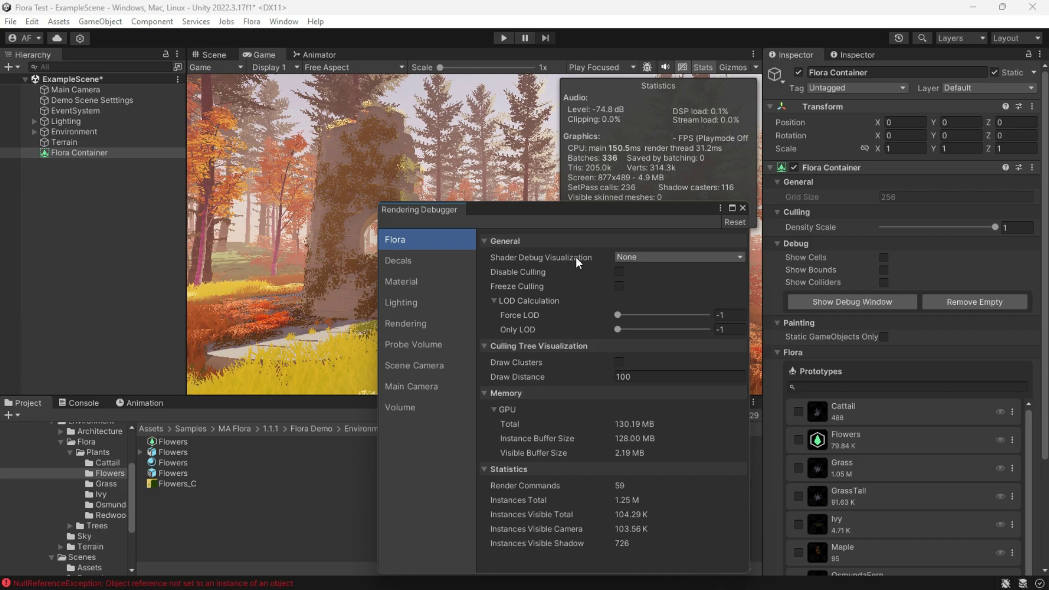
click(601, 245)
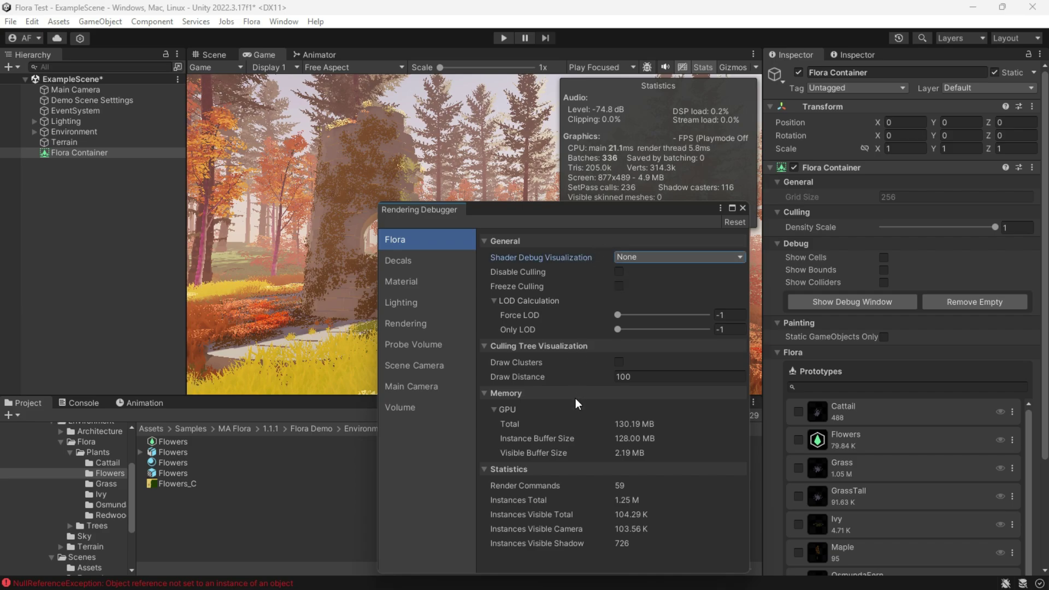
Step: Run the scene in Play mode, move the debugger clear of the Game view, and turn Disable Culling on and off
click(504, 38)
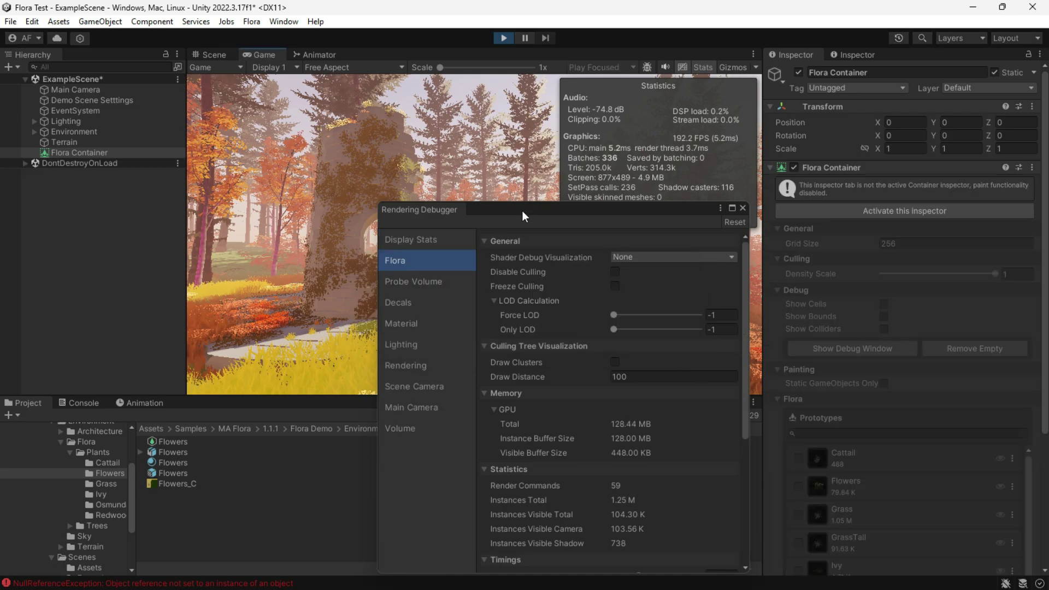
drag(522, 210, 785, 274)
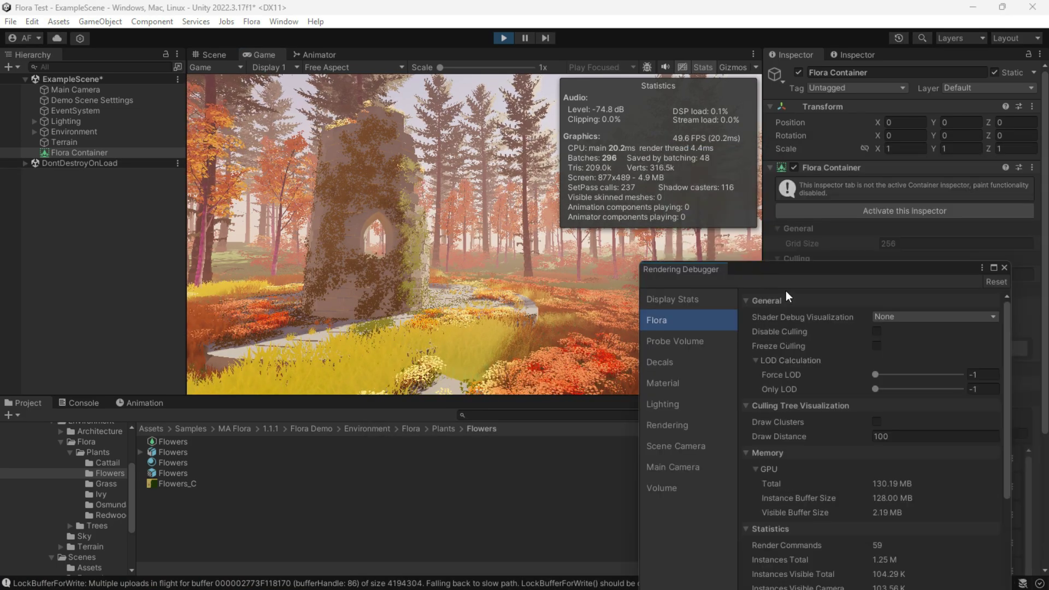
click(877, 332)
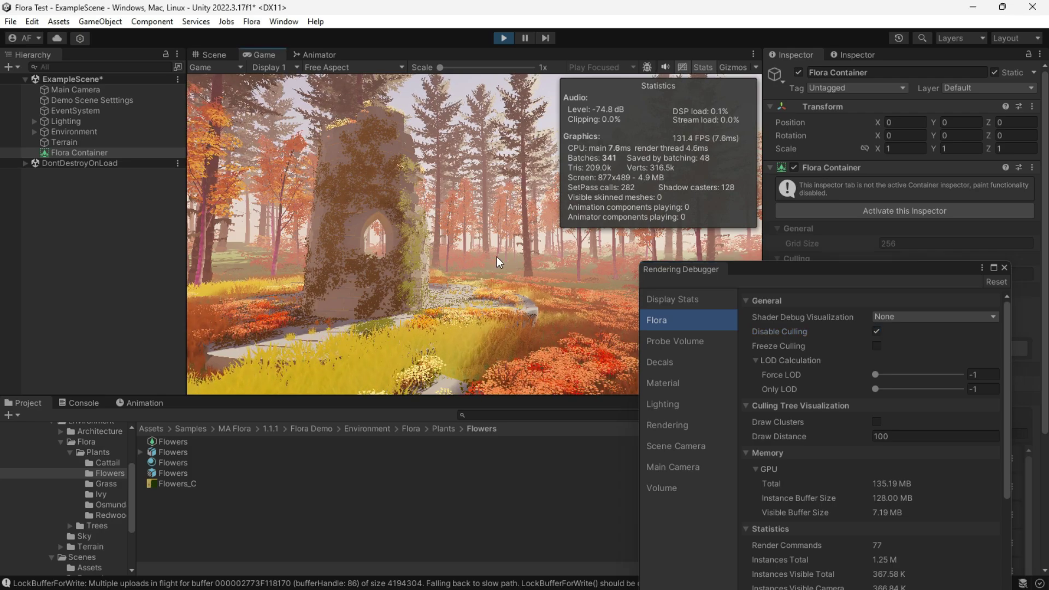
click(877, 332)
Step: Set the shader debug visualization to LOD Visualization and examine the ruin and trees in the Scene view
click(901, 317)
click(911, 347)
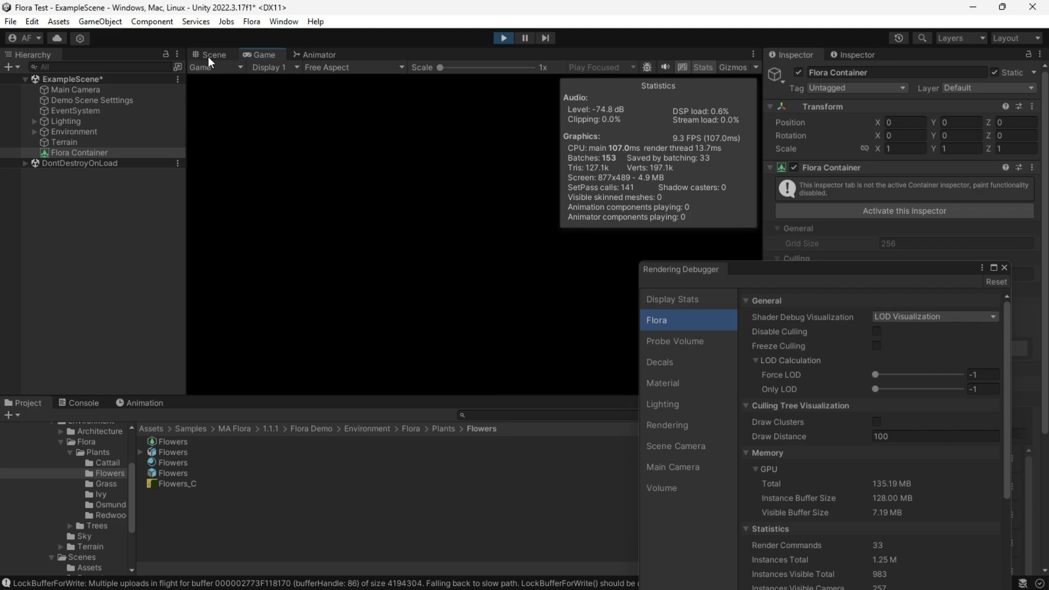
key(ctrl+1)
right_drag(446, 237, 401, 239)
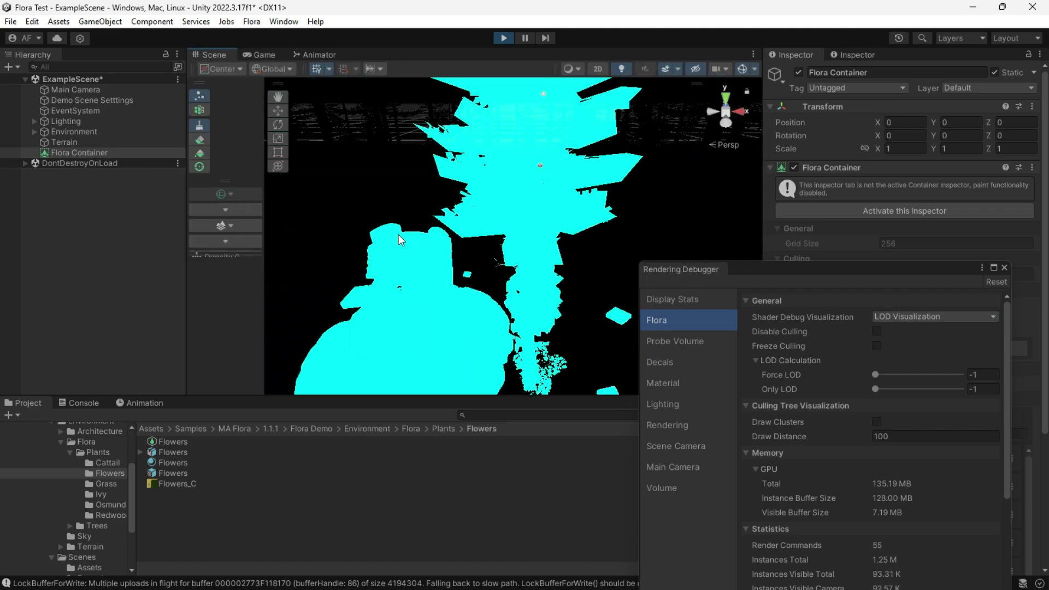
Step: Reset the shader debug visualization to None and raise the Only LOD level to compare the rendered vegetation
click(901, 318)
click(904, 329)
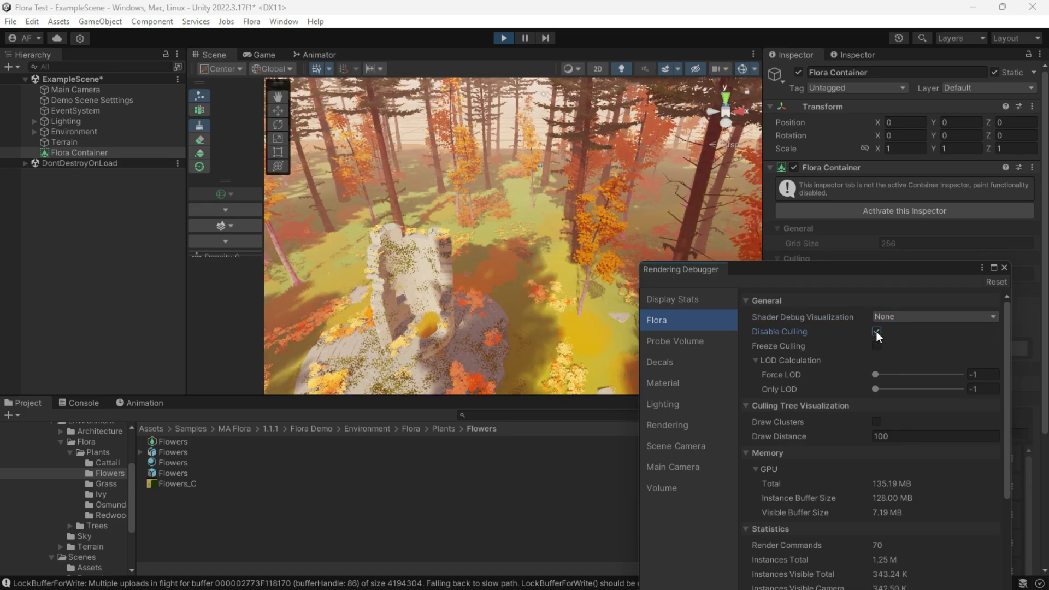
drag(862, 266, 832, 135)
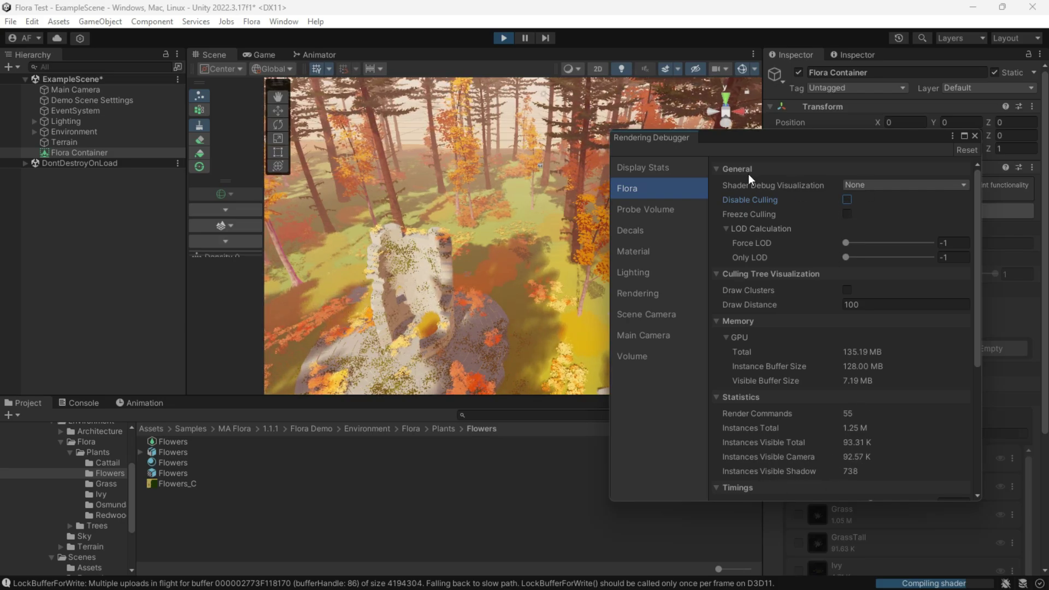
drag(845, 257, 867, 265)
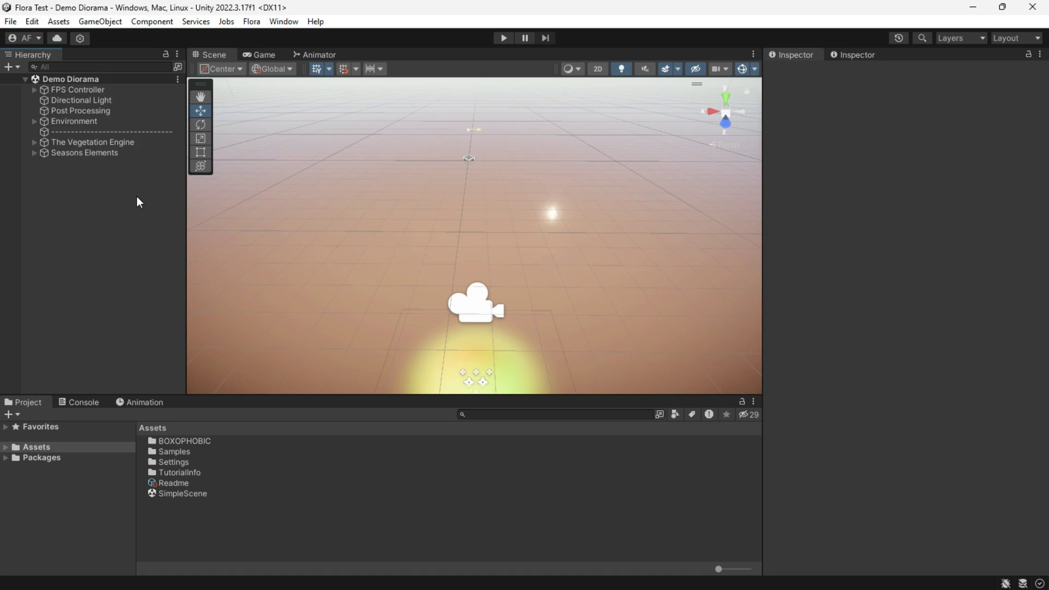
Step: Add a Flora Container to the Demo Diorama scene
right_click(137, 202)
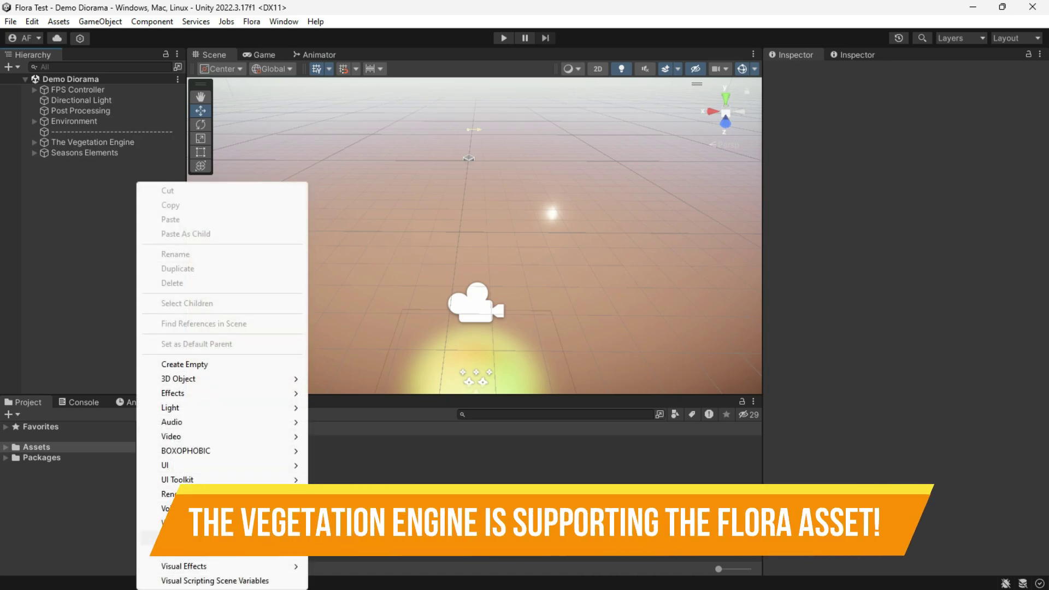
mouse_move(176, 539)
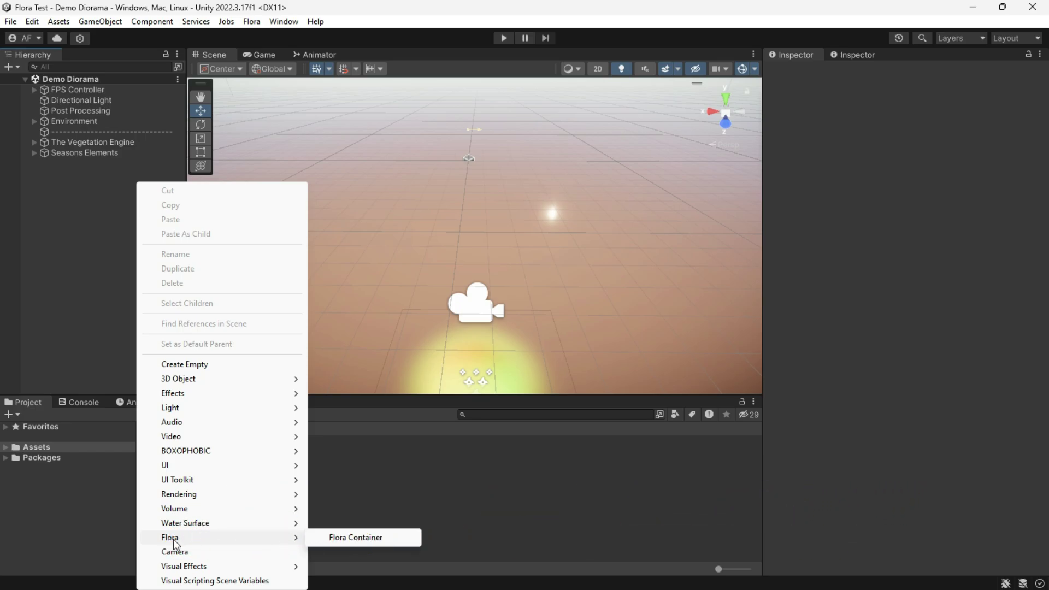
click(350, 537)
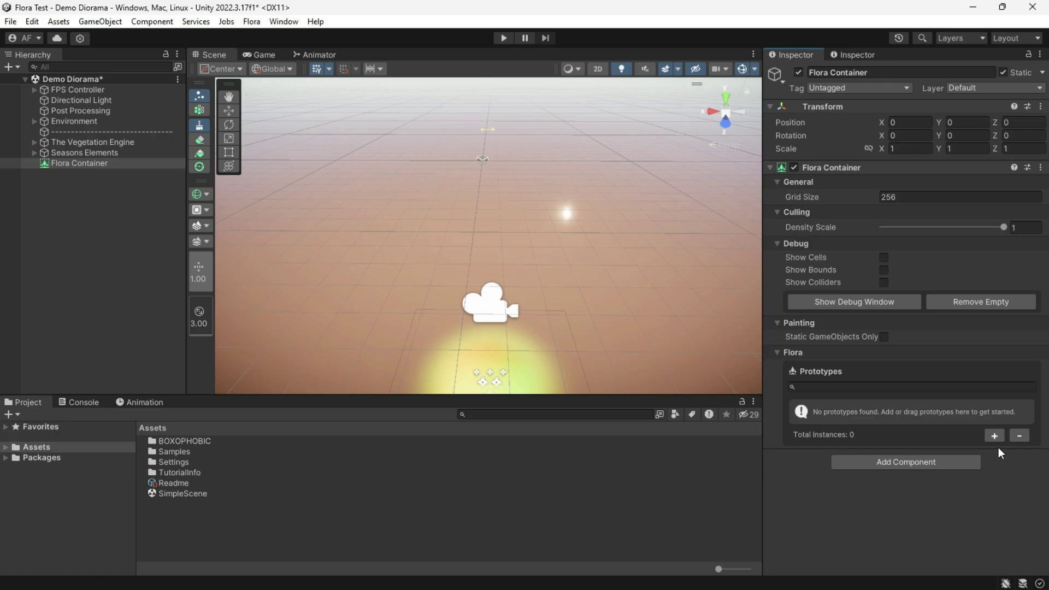
Step: Open the prototype picker for the new Flora Container and clear its search to browse all available prototypes
click(996, 437)
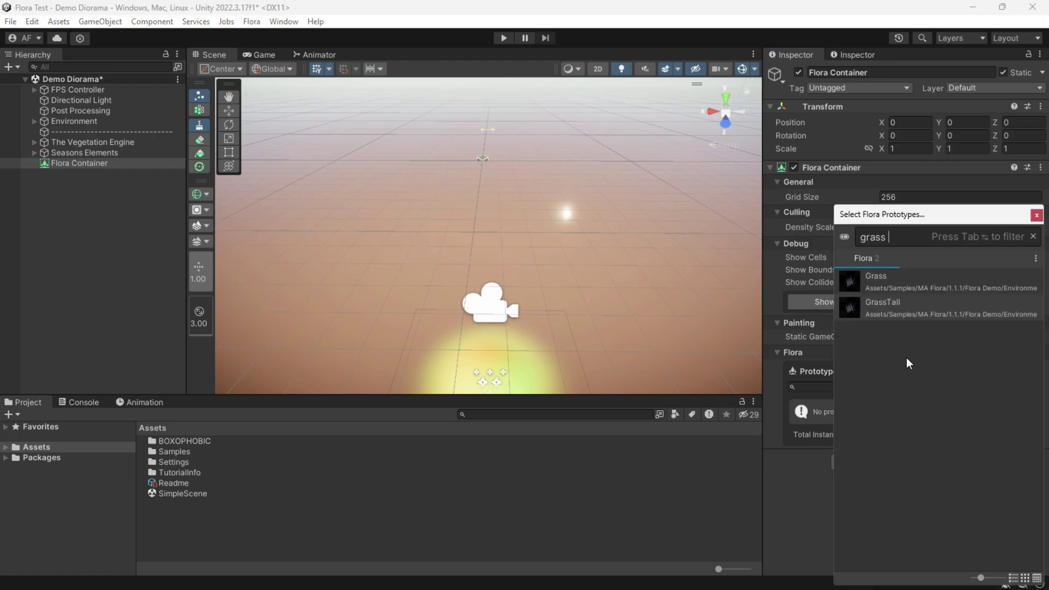
key(BackSpace)
key(BackSpace)
key(BackSpace)
key(BackSpace)
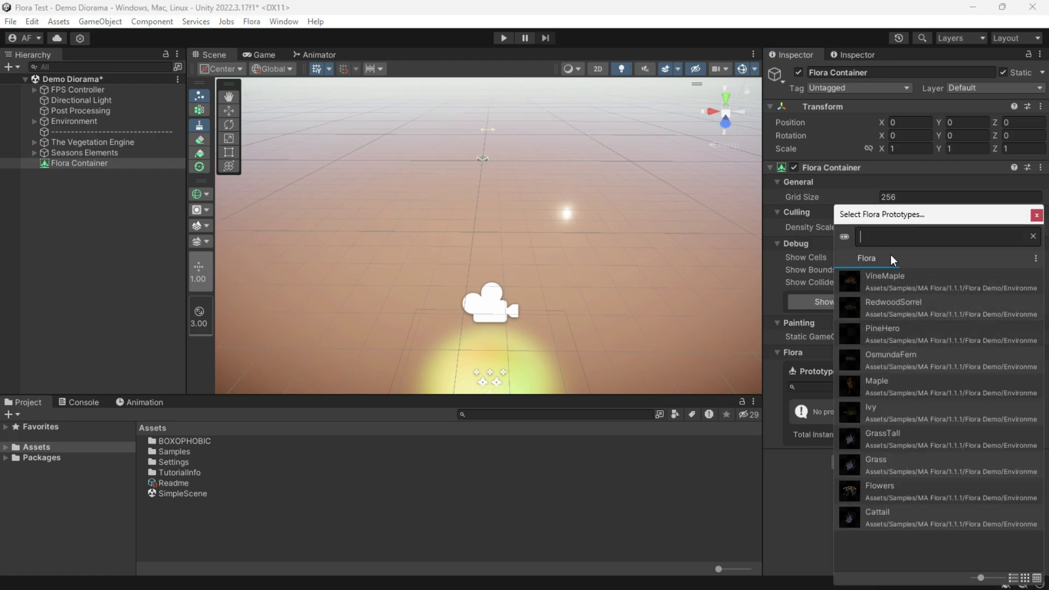
Step: Create a Flora Prototype asset named Grass-01 in the Assets folder
click(200, 513)
right_click(196, 511)
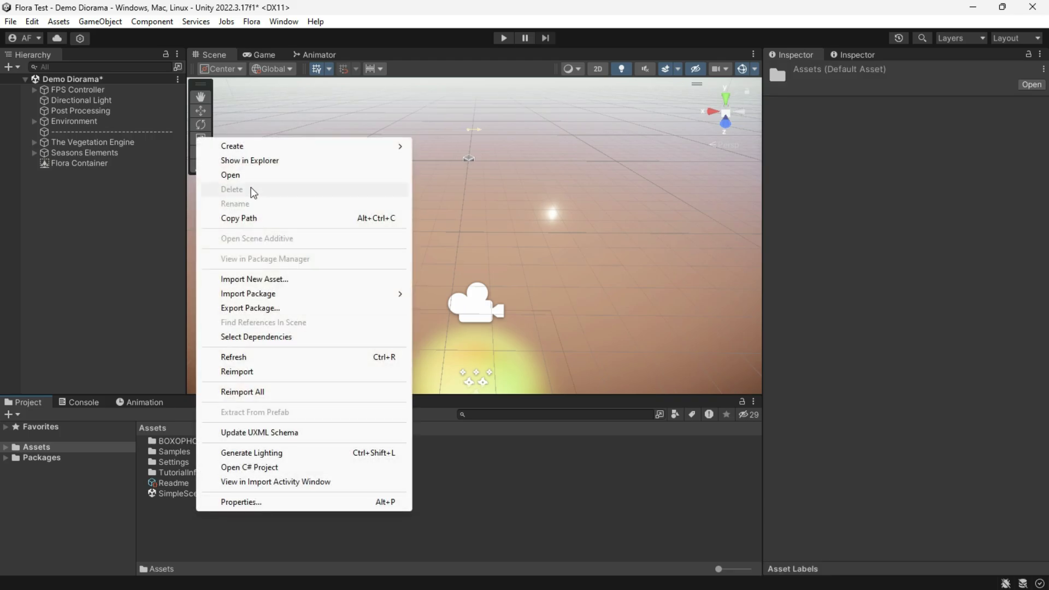
mouse_move(284, 148)
mouse_move(454, 30)
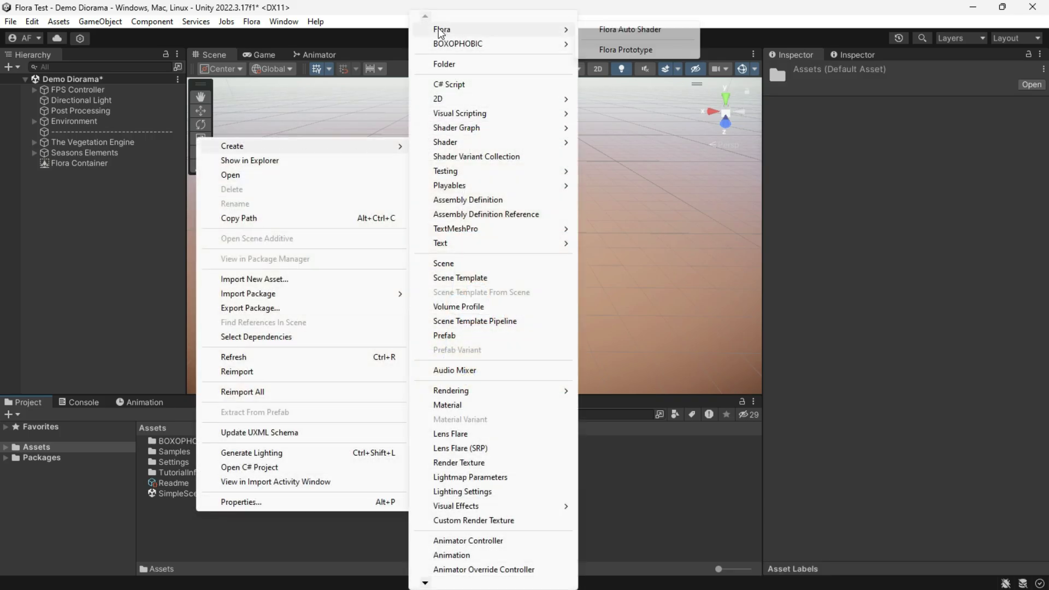
click(632, 50)
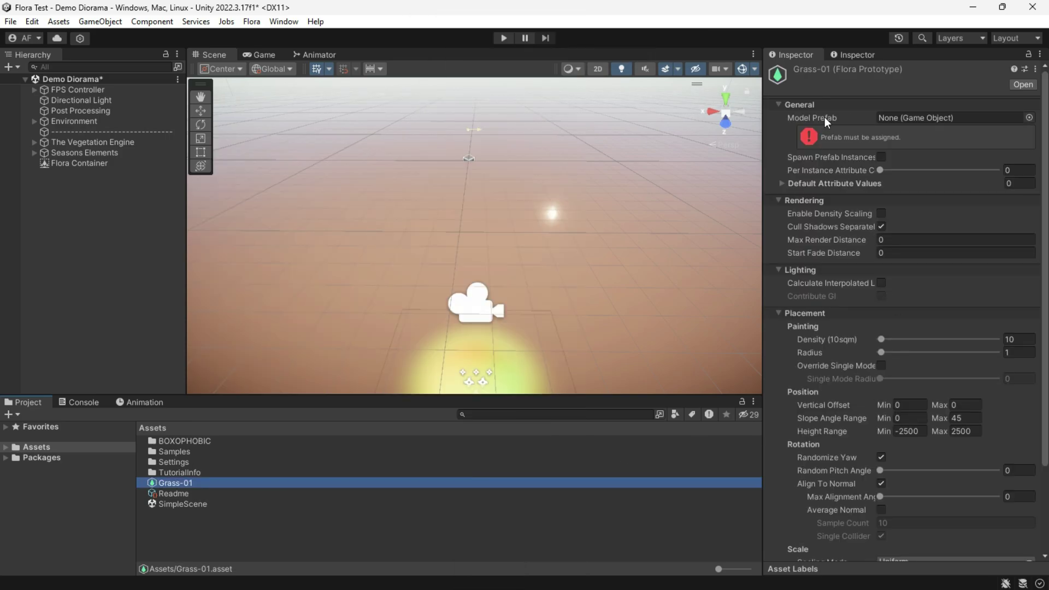
Step: Assign the TVE_Grass_01 prefab as the model prefab of the Grass-01 prototype
click(1028, 117)
text(grass)
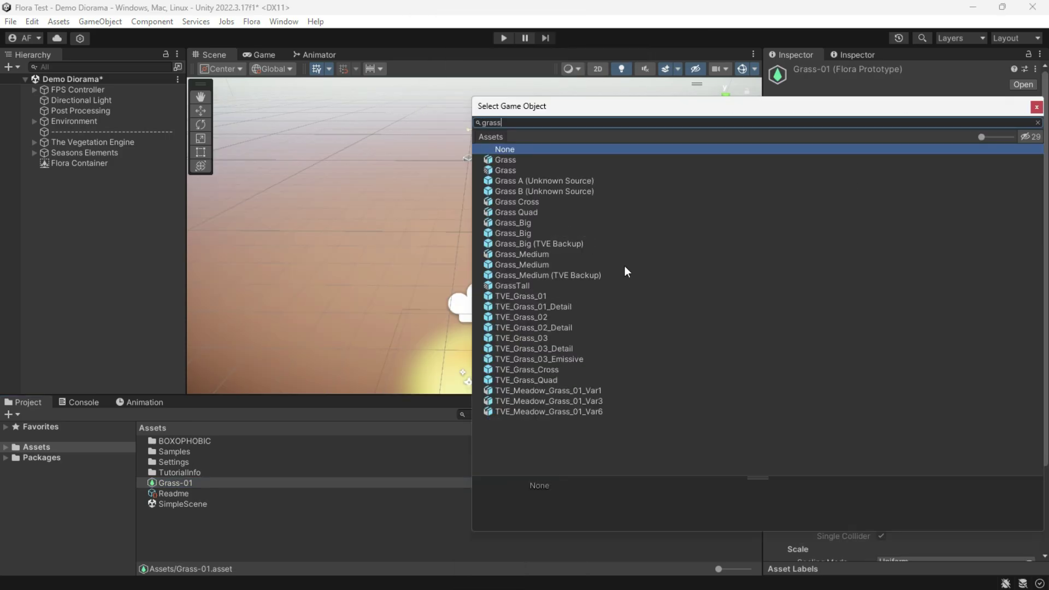
click(537, 299)
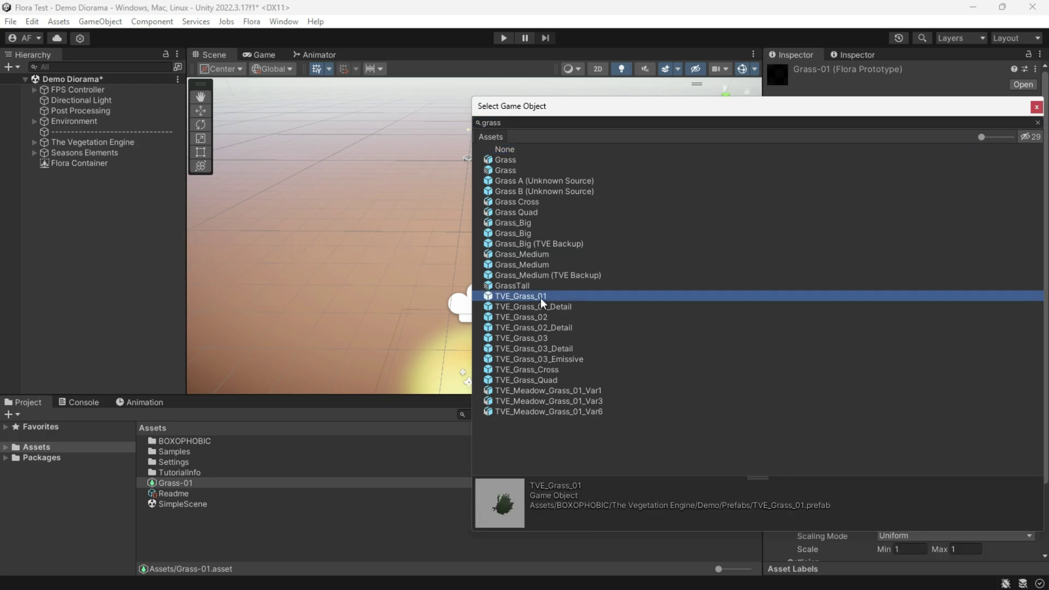
double_click(542, 299)
Step: Activate the Flora Container's inspector for painting and add the Grass-01 prototype to the container
click(103, 164)
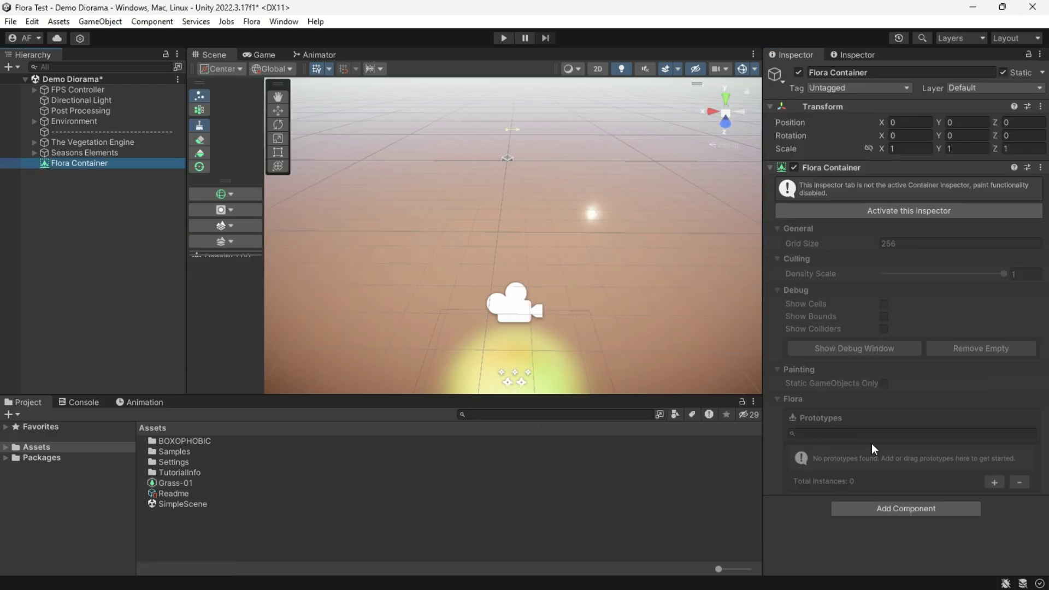
click(913, 215)
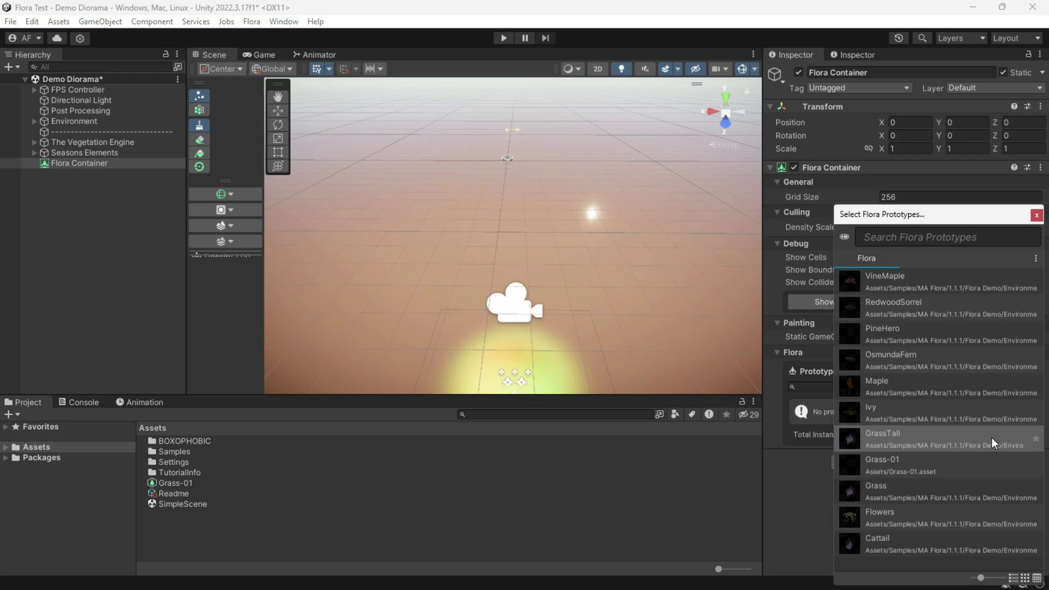
text(grass)
click(897, 279)
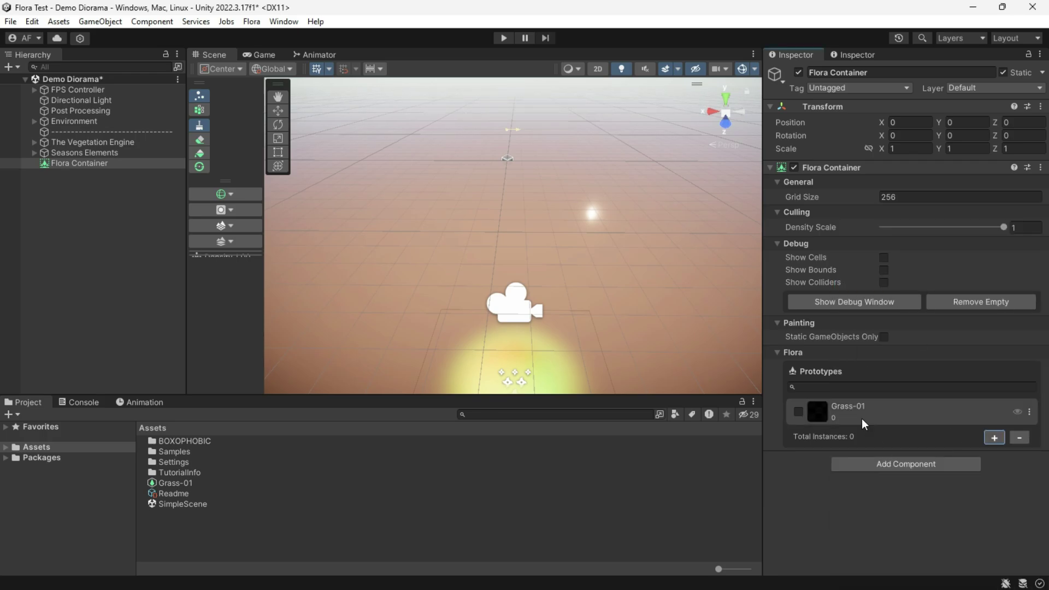
Step: Activate Grass-01, set one per-instance attribute, enable density scaling, disable separate shadow culling, and set render distance 150 and fade start 75
click(799, 412)
scroll(890, 483, down, 6)
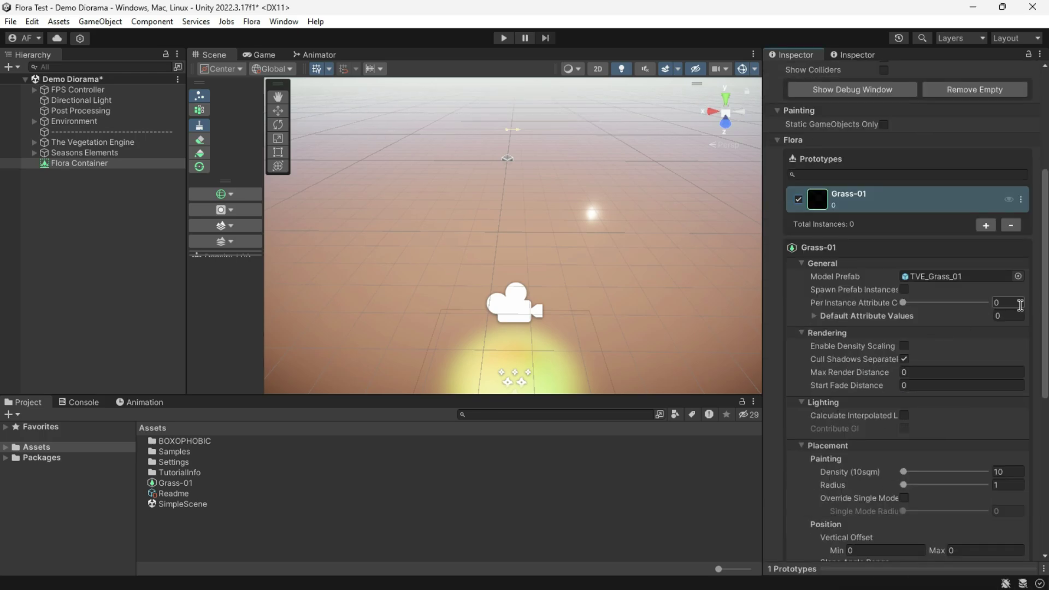
click(904, 346)
click(918, 373)
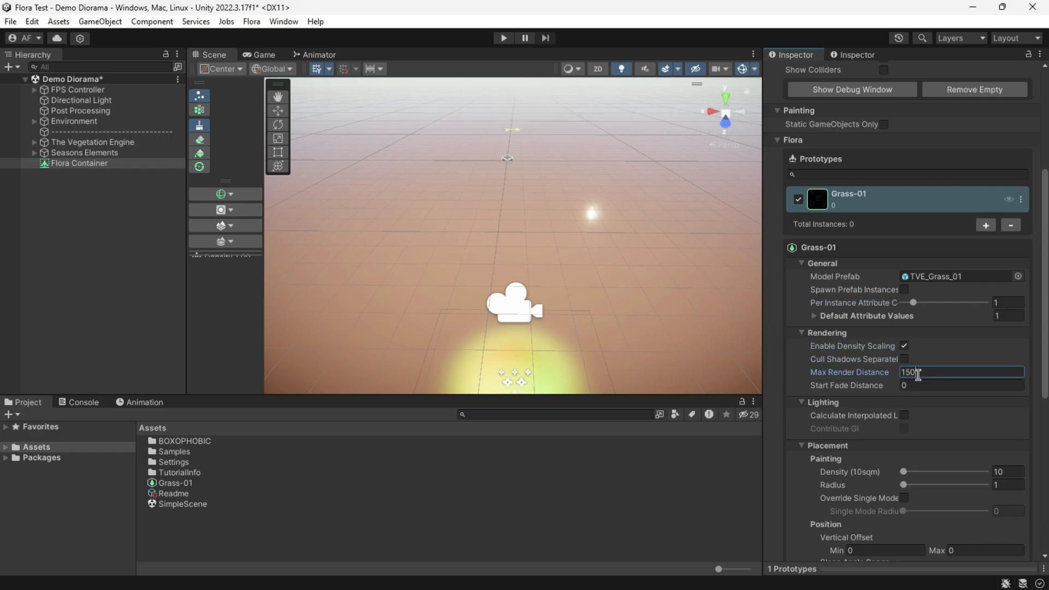
text(75)
Step: Set the minimum scale of Grass-01 to 0.5 and the brush radius to 1
mouse_move(225, 182)
mouse_down()
mouse_move(297, 266)
mouse_move(242, 279)
mouse_up()
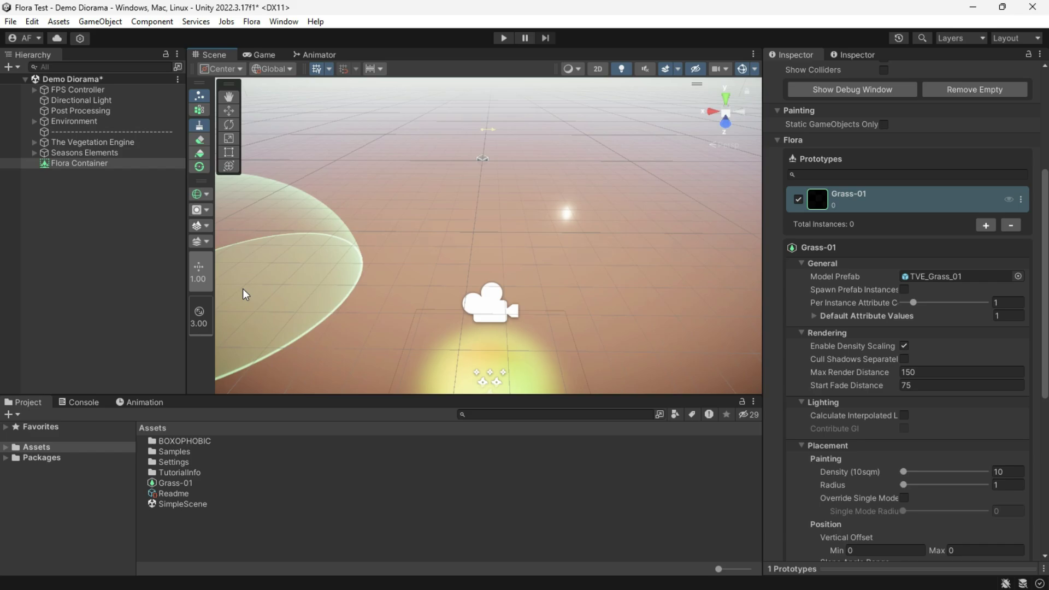
scroll(922, 419, down, 6)
scroll(922, 405, down, 1)
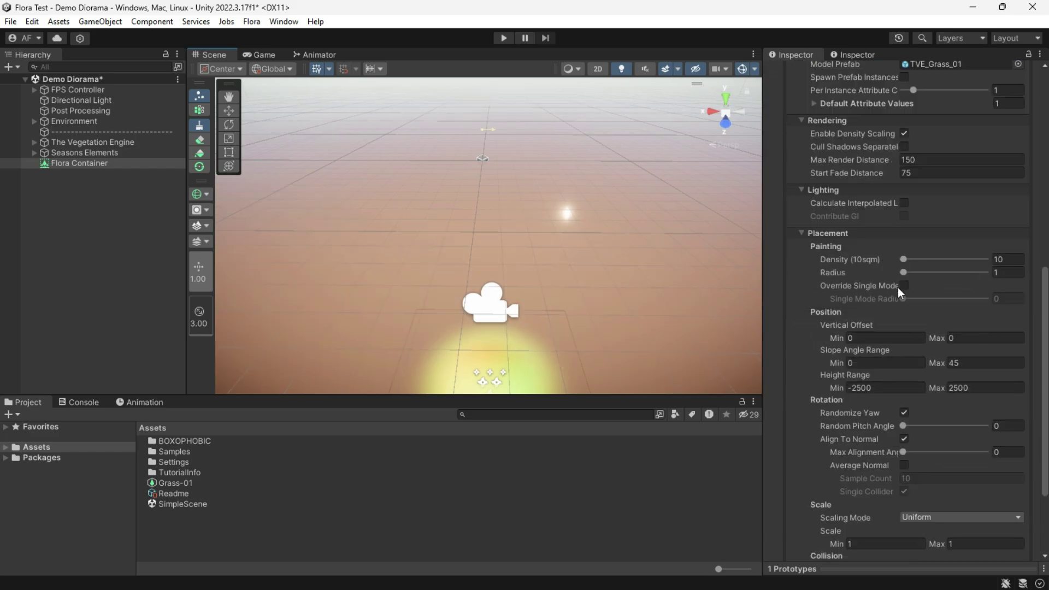
scroll(932, 360, down, 3)
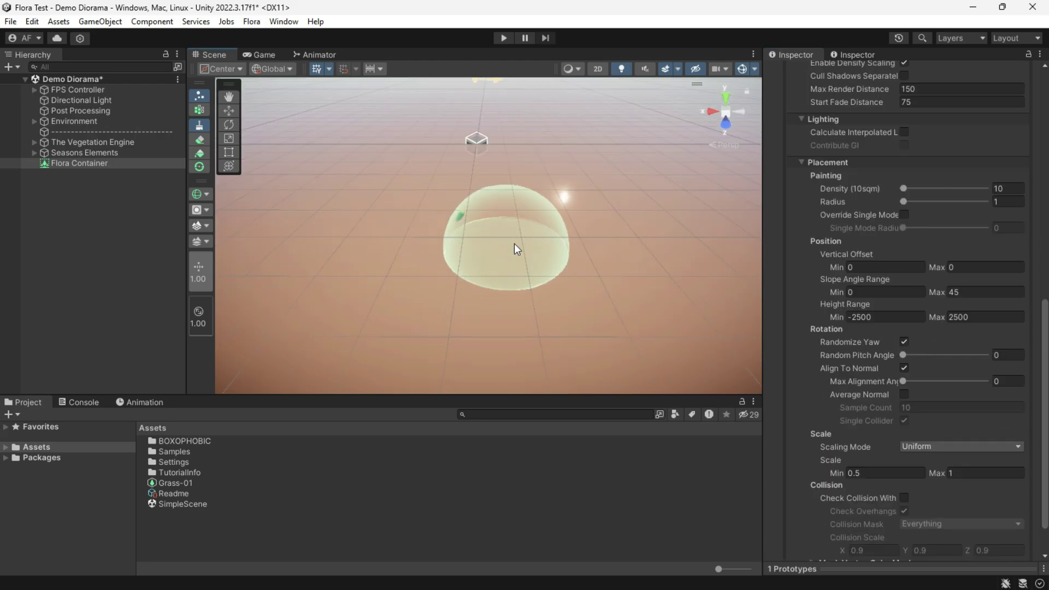
Step: Paint scattered Grass-01 clumps across the ground with the Sphere brush
drag(517, 248, 306, 300)
mouse_move(508, 300)
right_down()
mouse_move(521, 302)
mouse_move(521, 328)
mouse_move(365, 351)
mouse_move(588, 335)
mouse_move(522, 350)
right_up()
key(s)
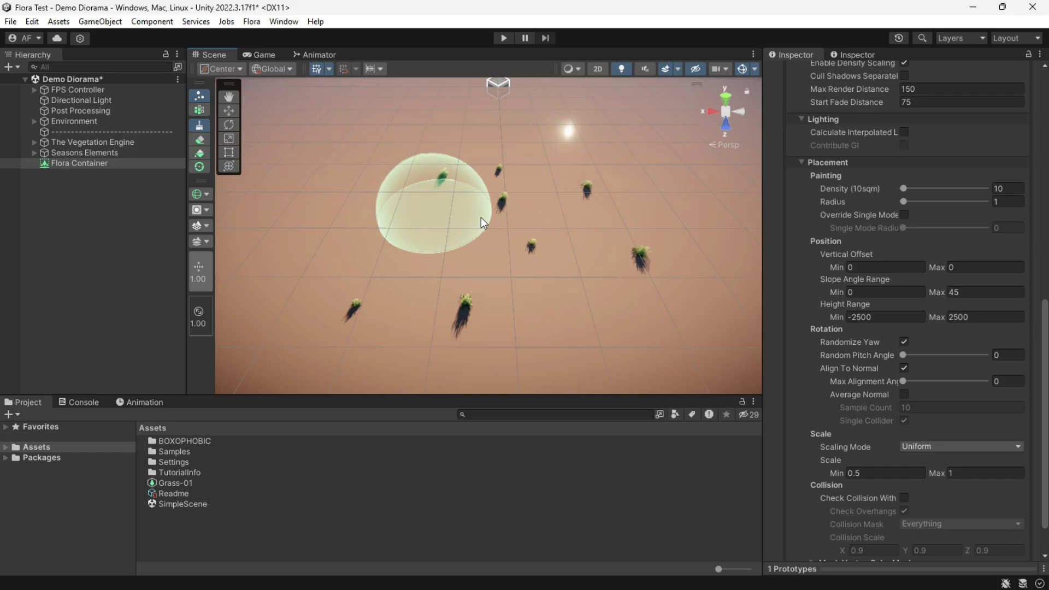
mouse_move(481, 217)
mouse_down()
mouse_move(346, 286)
mouse_move(206, 264)
mouse_up()
Step: Paint dense grass with the Single Cycle brush at density 153 and prototype radius 0, and return to the Sphere brush
click(206, 195)
click(240, 224)
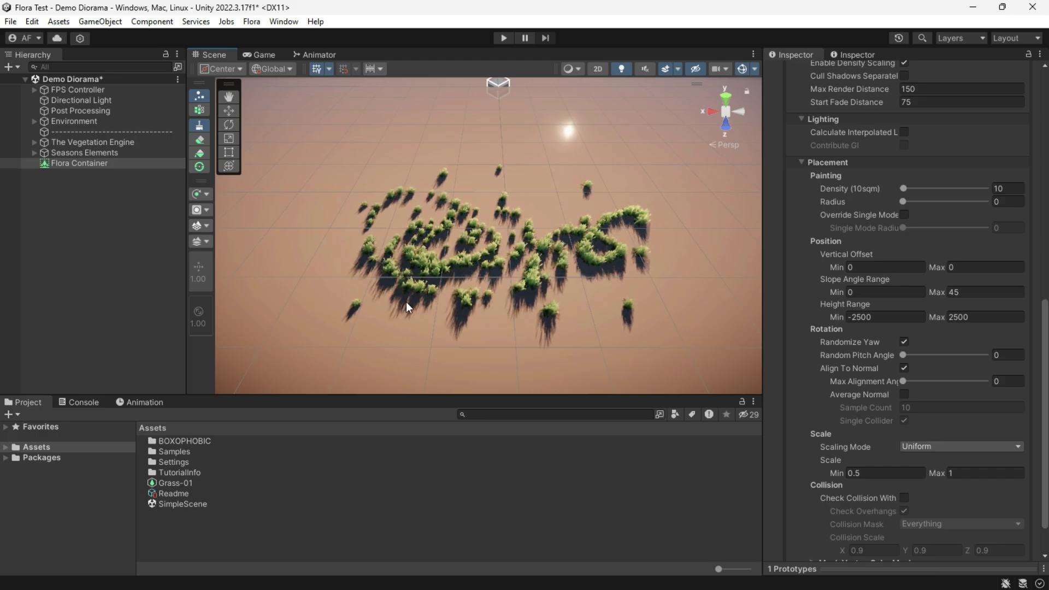
click(208, 195)
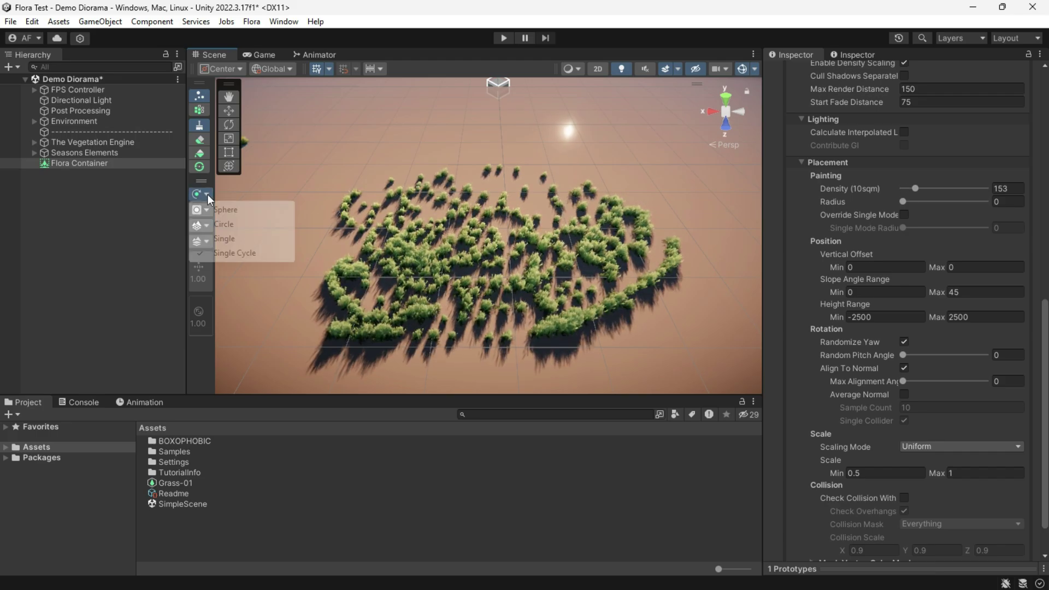
click(229, 210)
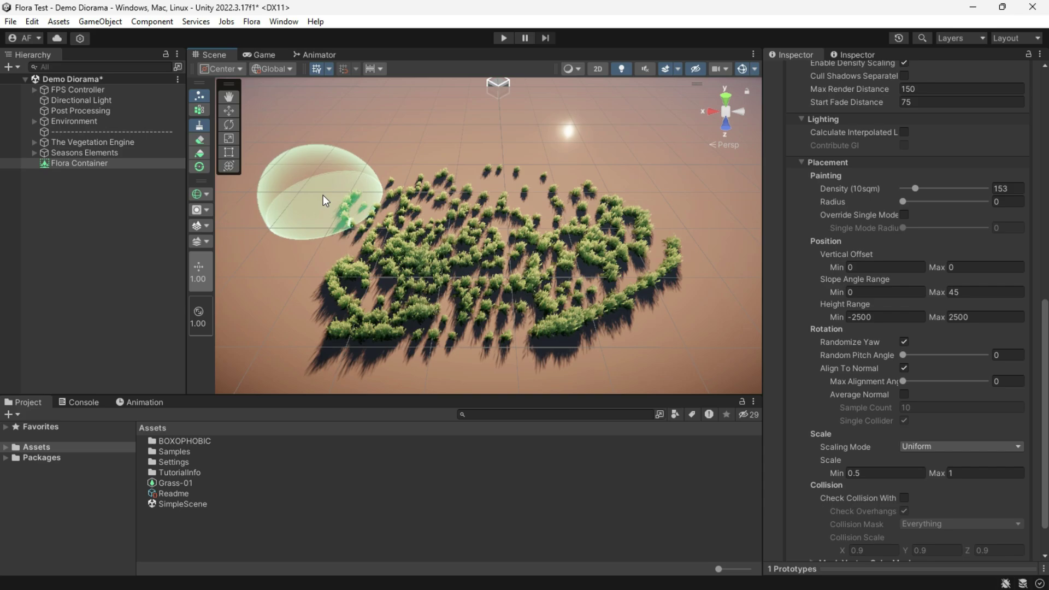
Step: Erase part of the painted grass with a brush radius of 2.5
click(200, 139)
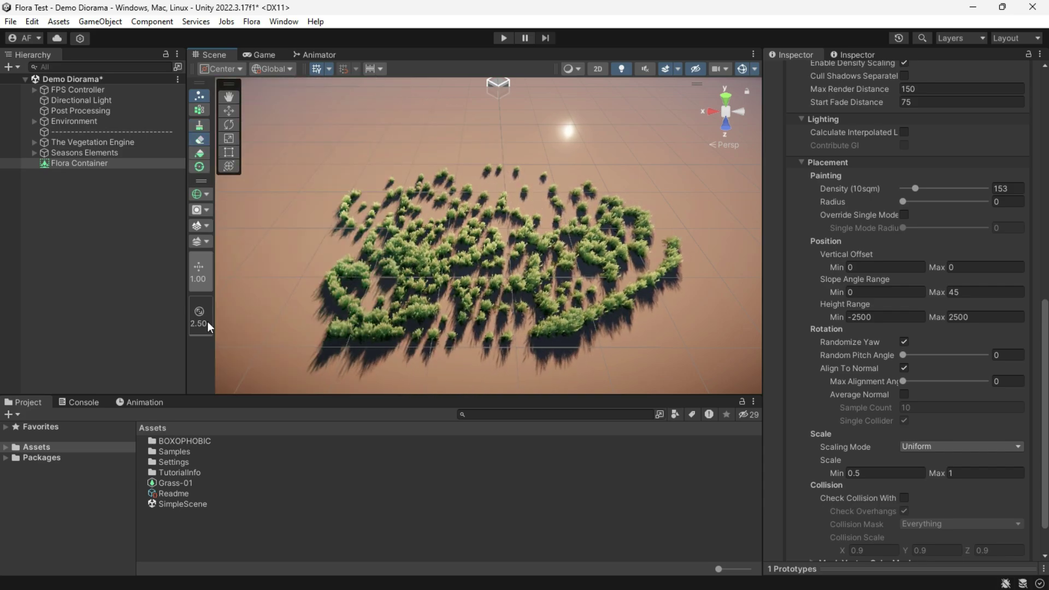
drag(207, 322, 205, 335)
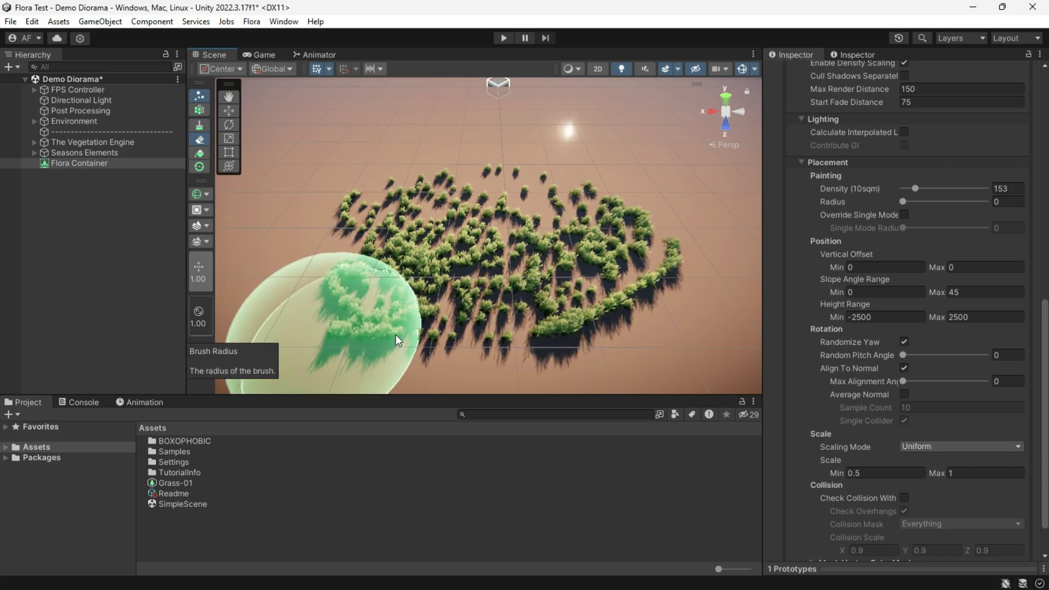
mouse_move(634, 291)
mouse_down()
mouse_move(592, 323)
mouse_move(650, 240)
mouse_up()
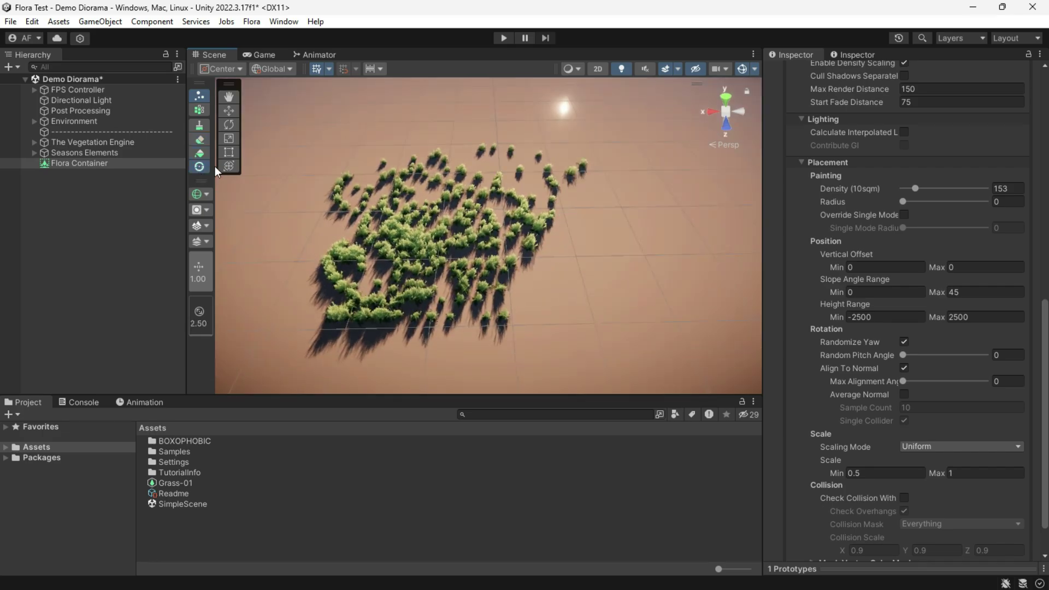
Step: Set the maximum scale to 1.58 and random pitch angle to 46, and reapply them to the painted grass
click(199, 168)
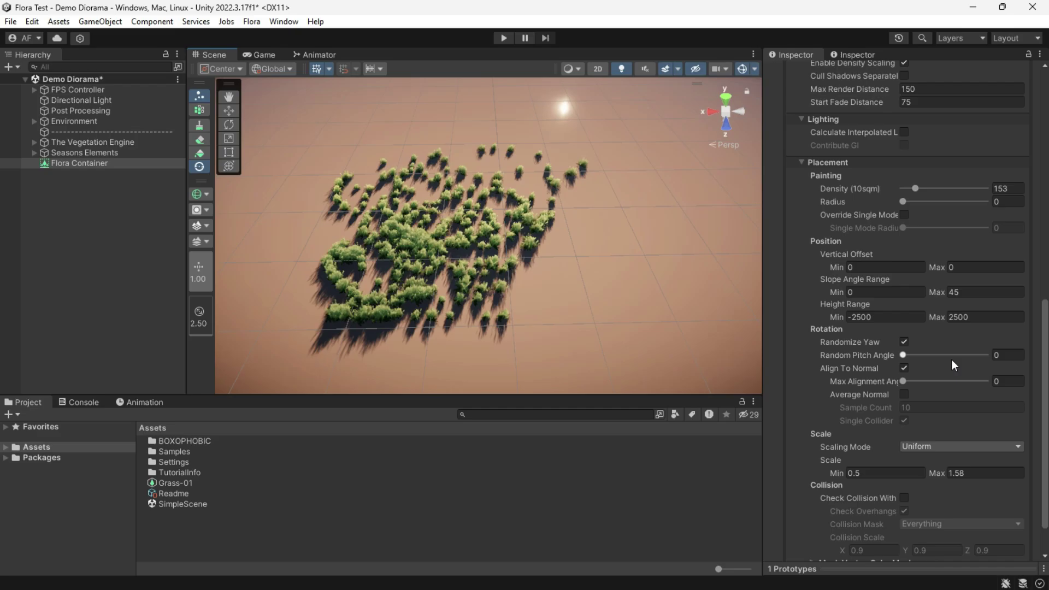
drag(906, 354, 913, 354)
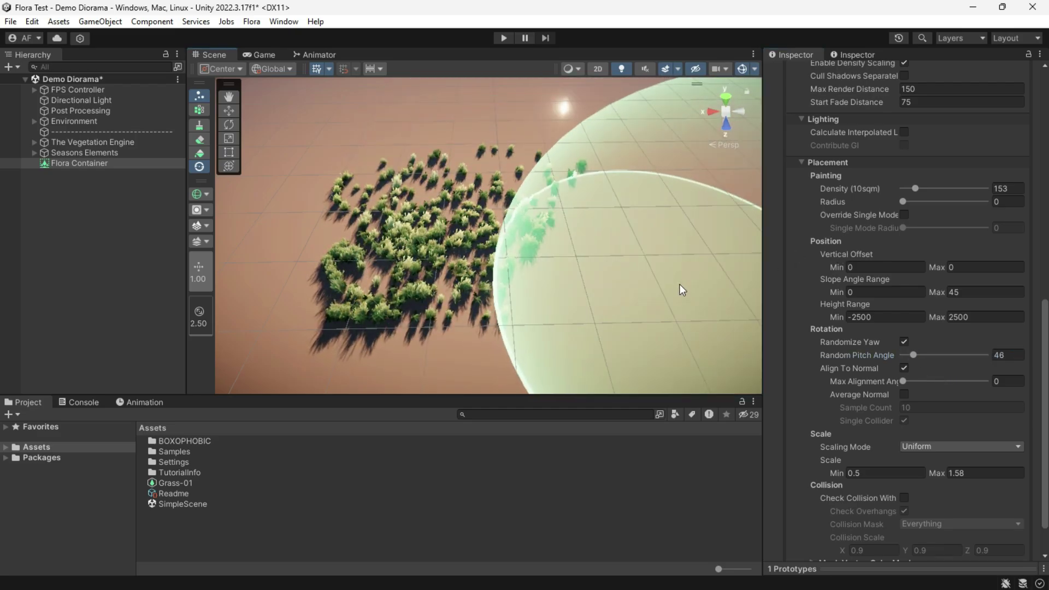
drag(517, 293, 391, 245)
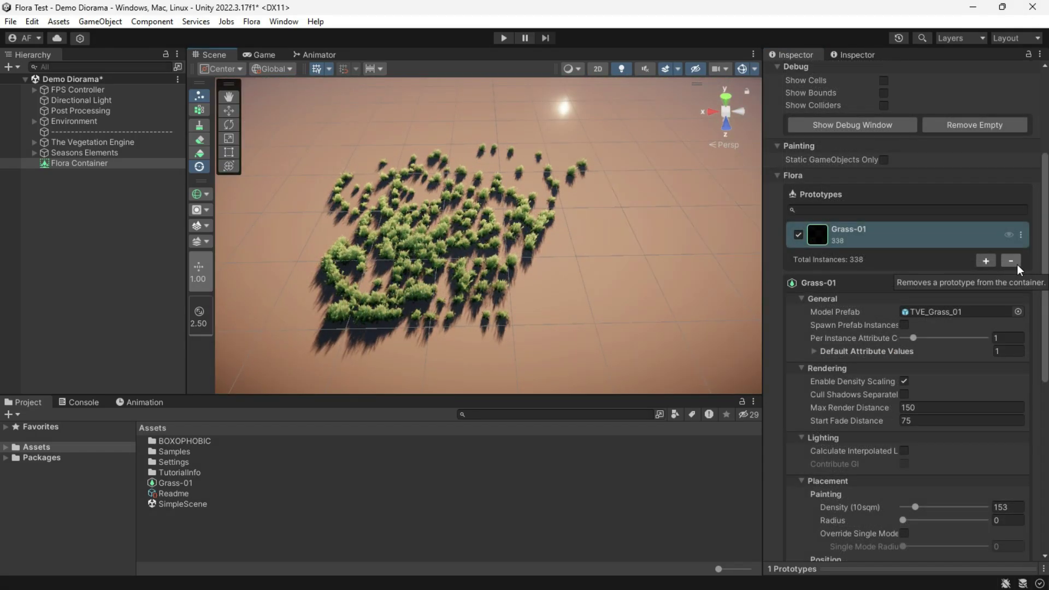
Step: Clear all Grass-01 instances and change the prototype's model prefab to TVE_Grass_03
click(1021, 235)
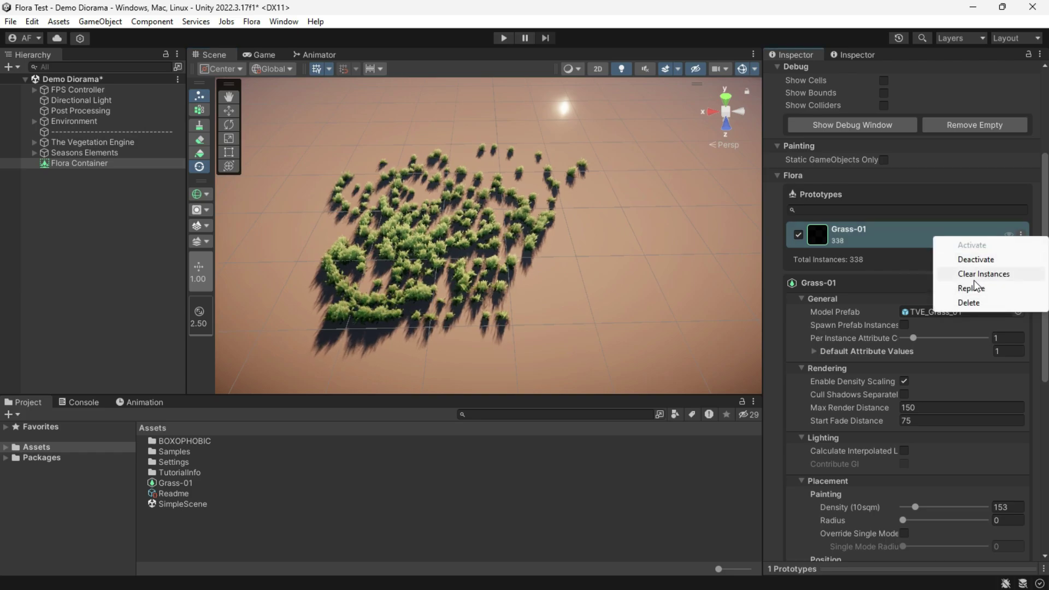
click(996, 277)
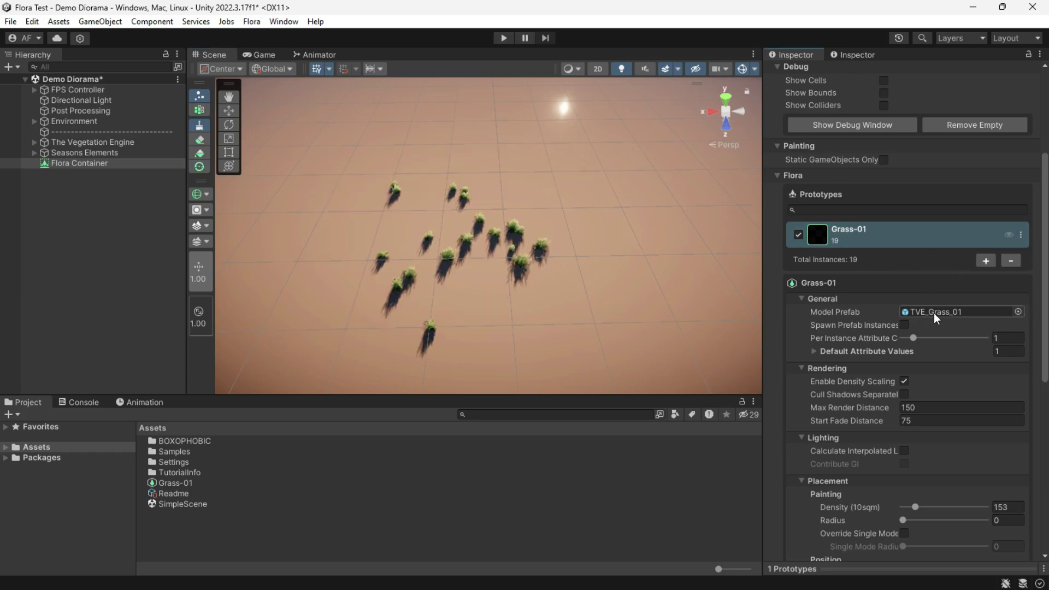
click(1018, 312)
double_click(536, 405)
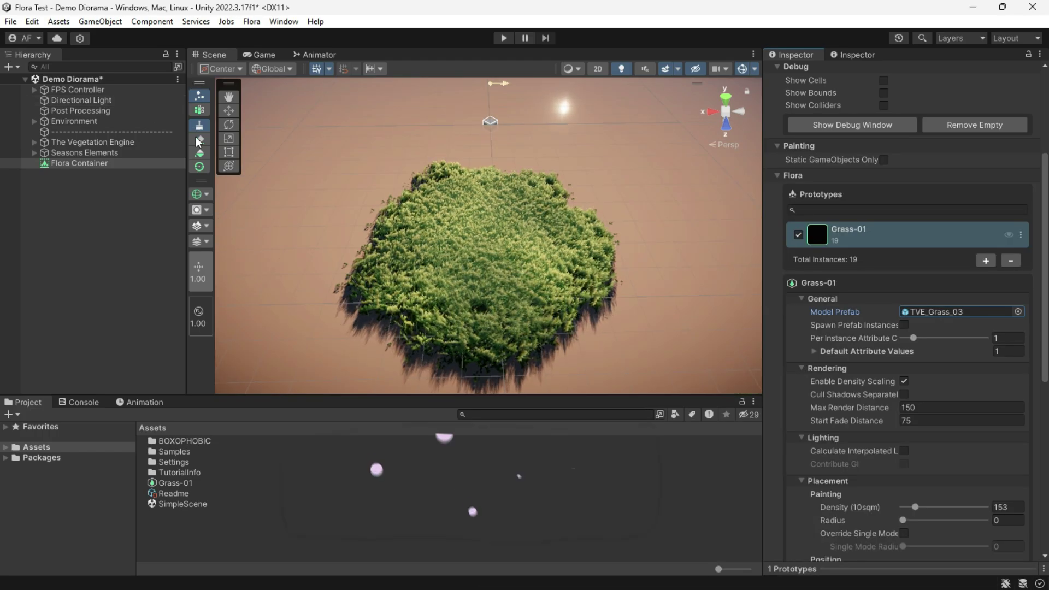
Step: Erase the remaining painted grass and set the prototype's painting density to 10 and radius to 1
click(198, 139)
mouse_move(360, 200)
mouse_down()
mouse_move(535, 269)
mouse_move(493, 215)
mouse_move(428, 197)
mouse_up()
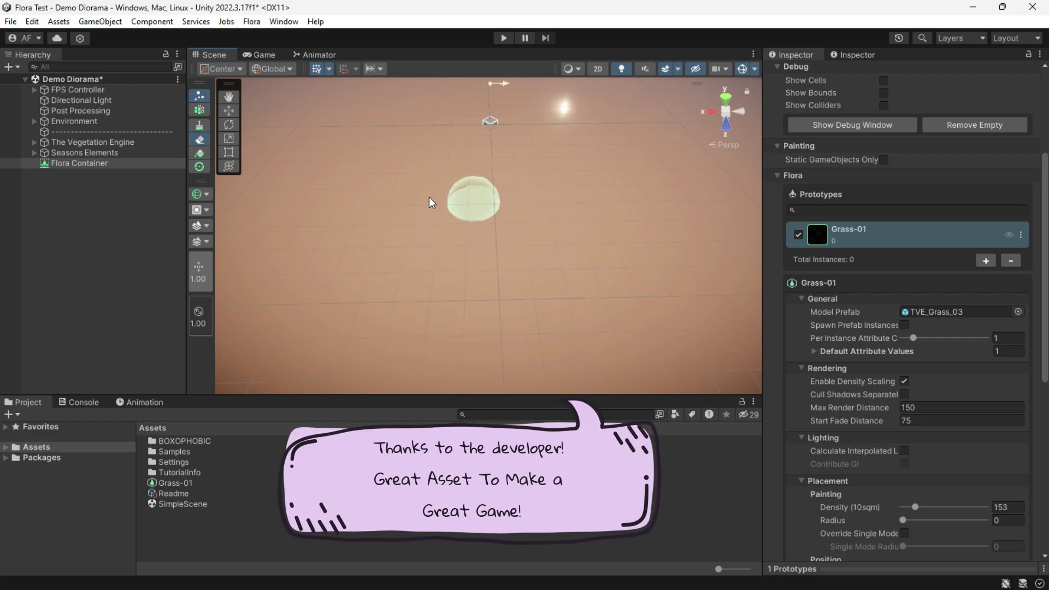
scroll(901, 350, down, 10)
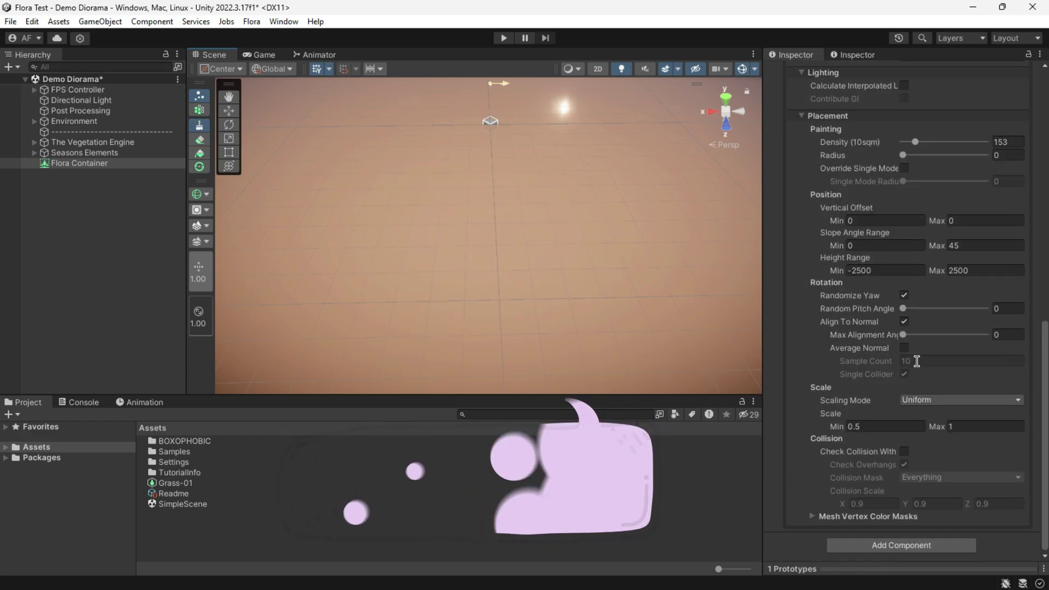
scroll(949, 435, up, 6)
drag(1008, 354, 0, 356)
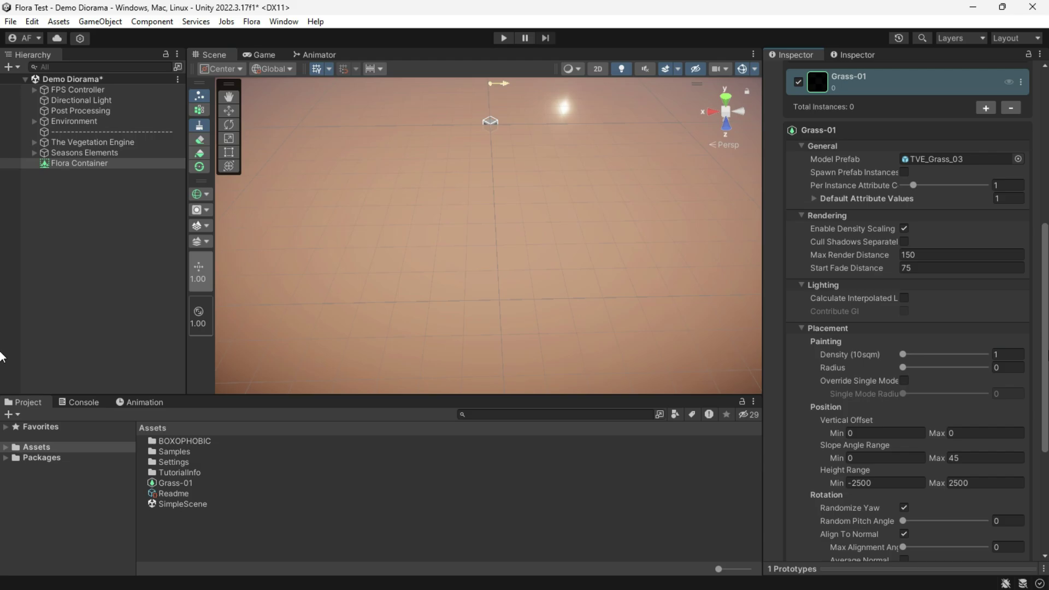
right_drag(592, 310, 539, 347)
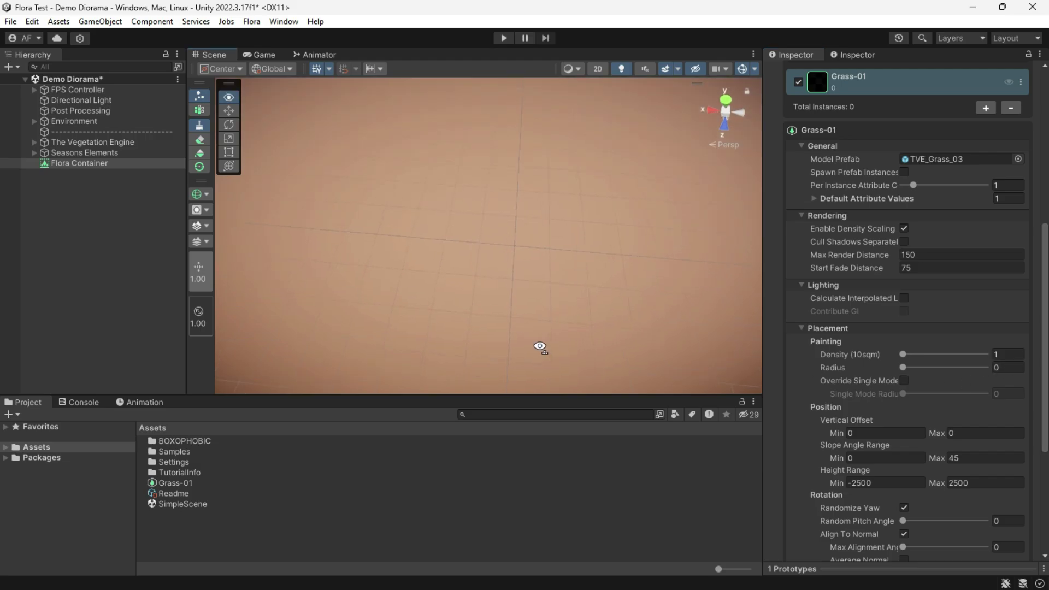
click(422, 288)
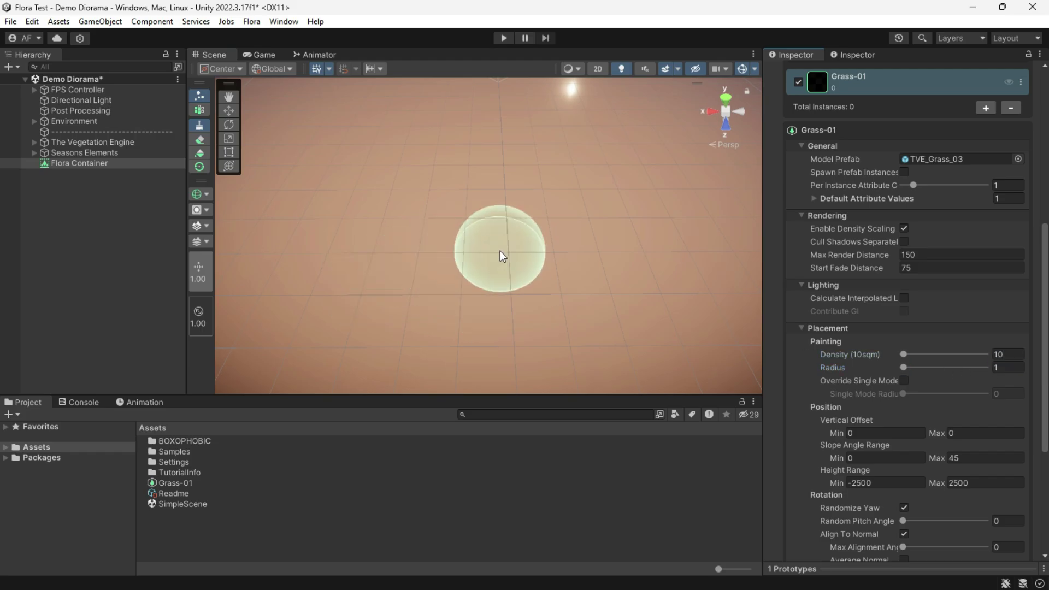
Step: Paint a broad field of Grass-01 across the ground and set its max render distance to 100 and start fade distance to 25
mouse_move(500, 250)
mouse_down()
mouse_move(438, 239)
mouse_move(563, 287)
mouse_move(520, 332)
mouse_move(270, 266)
mouse_up()
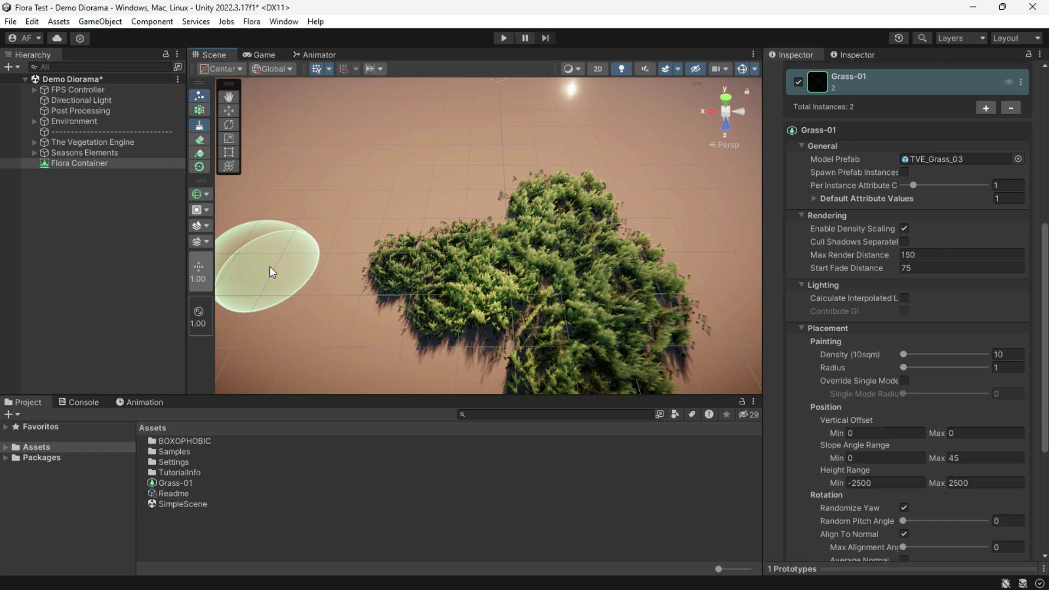
mouse_move(335, 282)
right_down()
mouse_move(608, 282)
mouse_move(625, 306)
mouse_move(521, 315)
right_up()
key(s)
mouse_move(418, 295)
mouse_down()
mouse_move(402, 220)
mouse_move(428, 161)
mouse_move(475, 177)
mouse_move(579, 150)
mouse_move(683, 262)
mouse_up()
scroll(541, 229, down, 5)
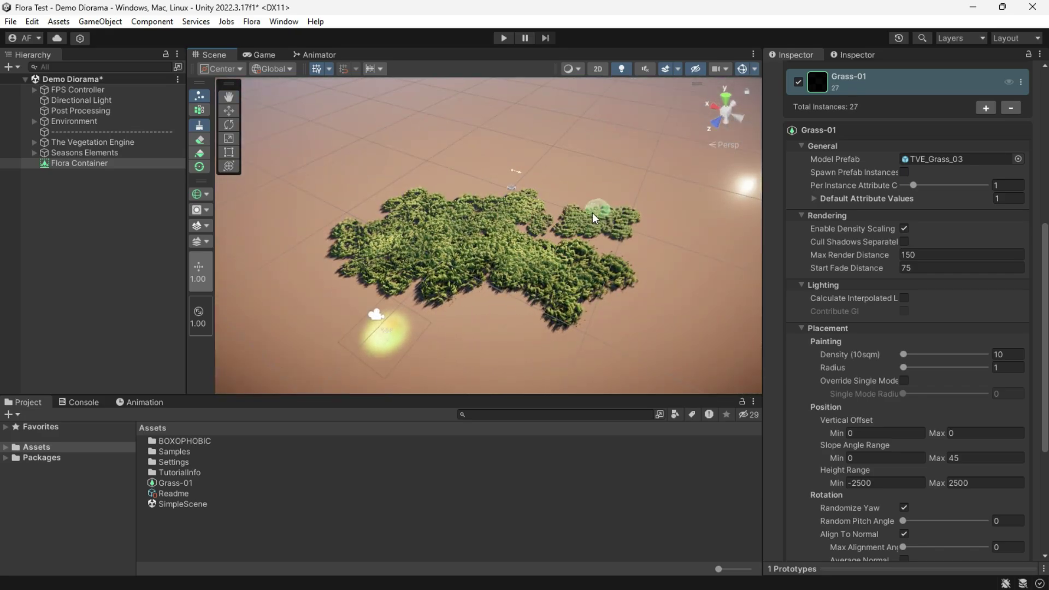
mouse_move(462, 158)
mouse_down()
mouse_move(429, 196)
mouse_move(398, 188)
mouse_move(321, 218)
mouse_move(319, 306)
mouse_up()
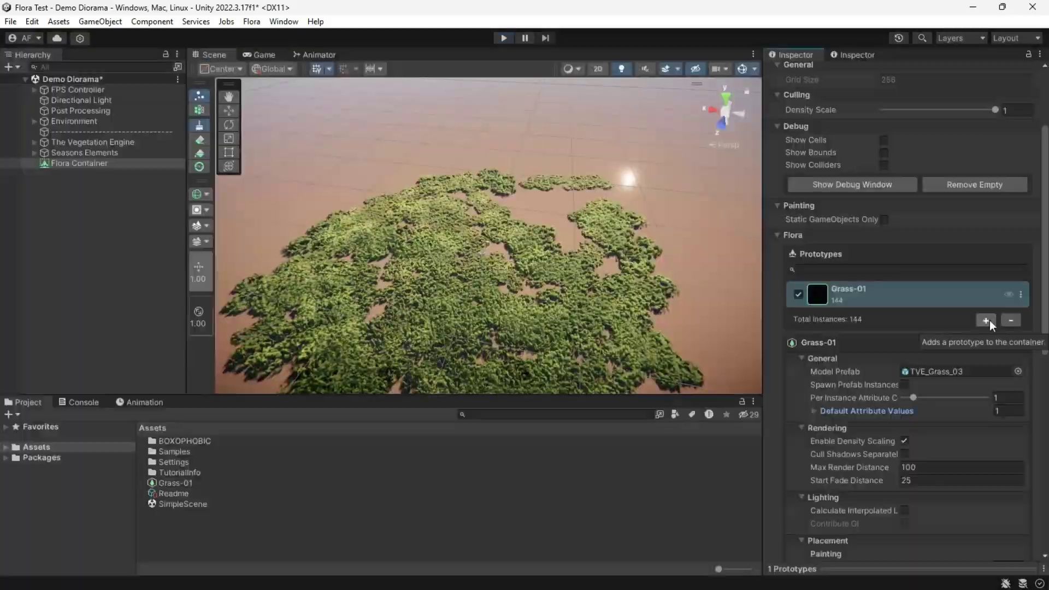
Step: Clear the prototype picker's search and add the Flowers prototype to the Flora Container
click(988, 320)
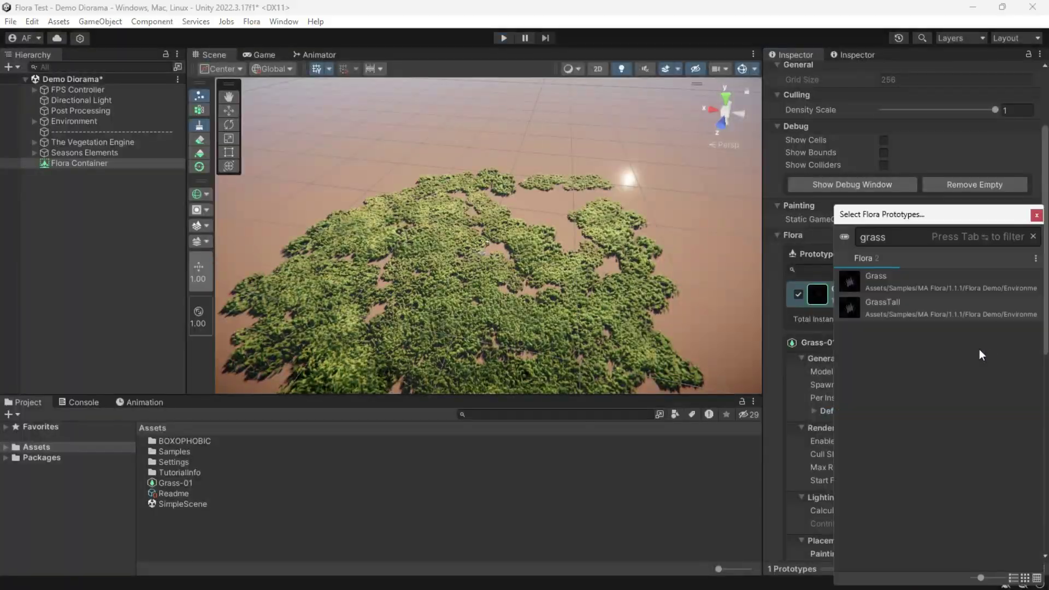
key(BackSpace)
key(BackSpace)
key(BackSpace)
key(BackSpace)
key(BackSpace)
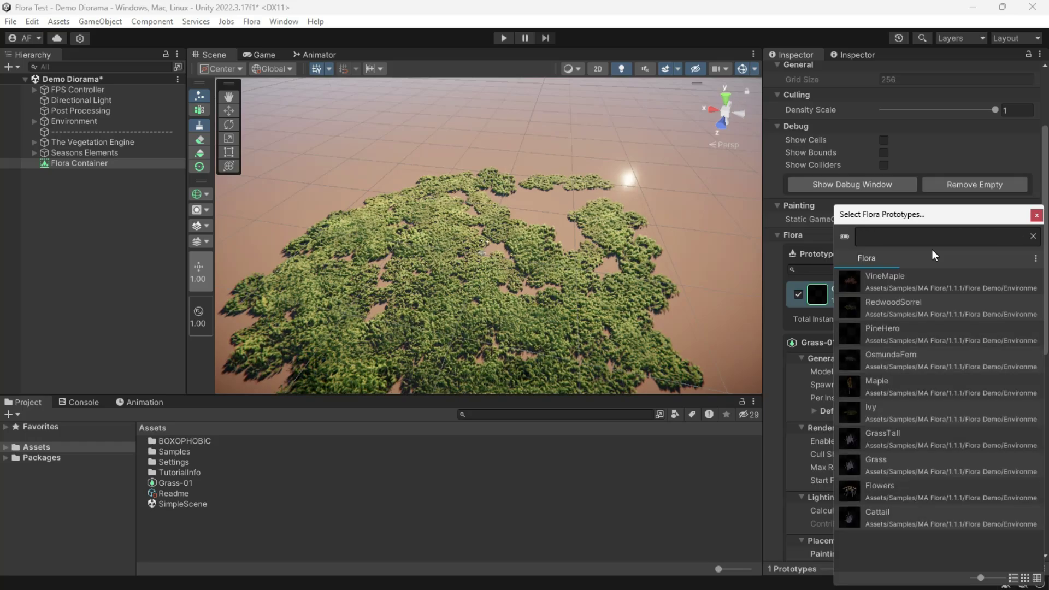
click(929, 486)
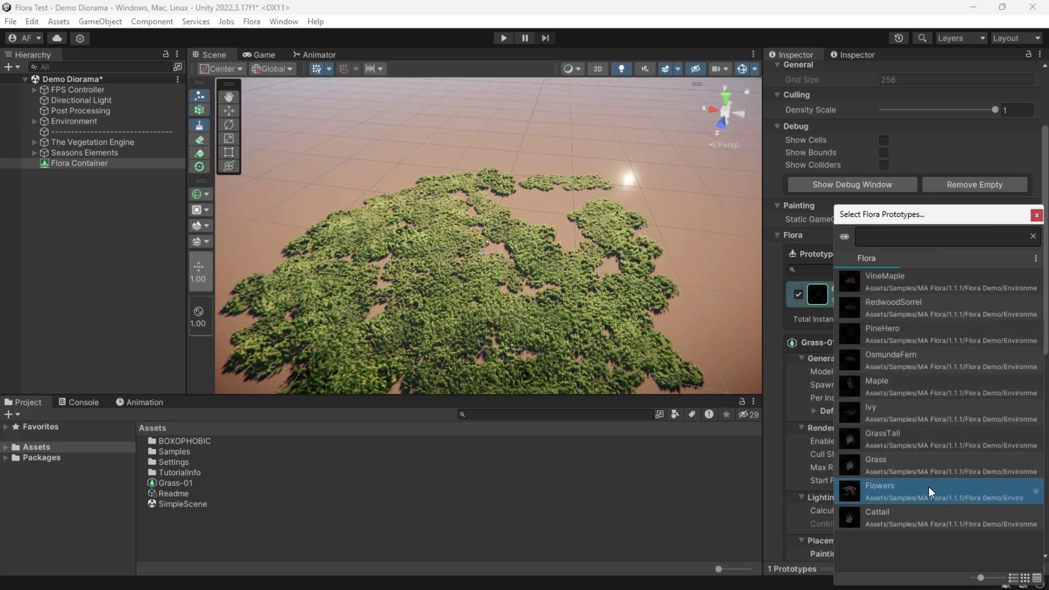
key(Return)
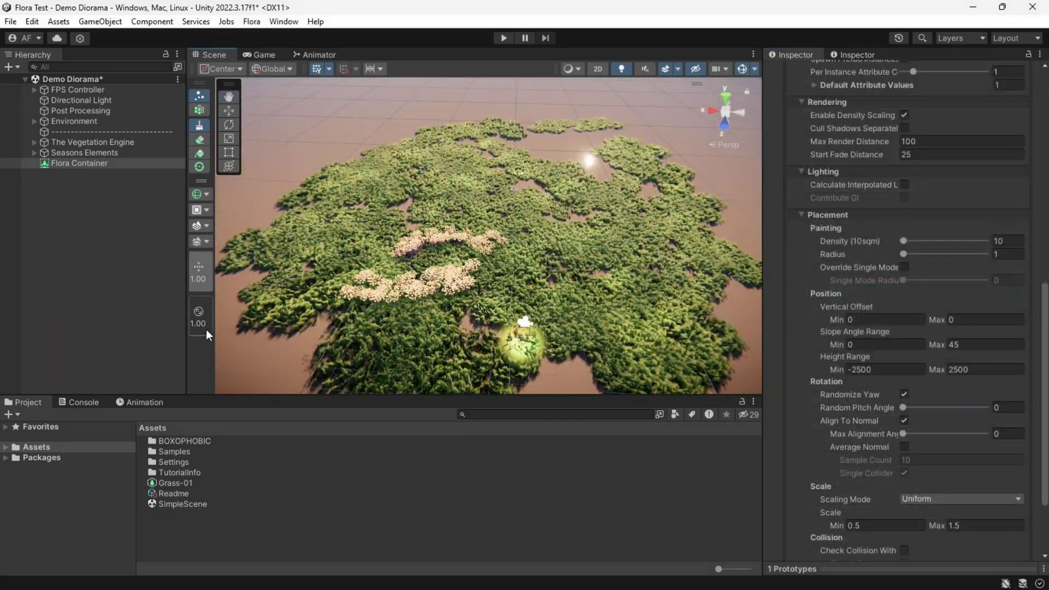
scroll(207, 326, up, 5)
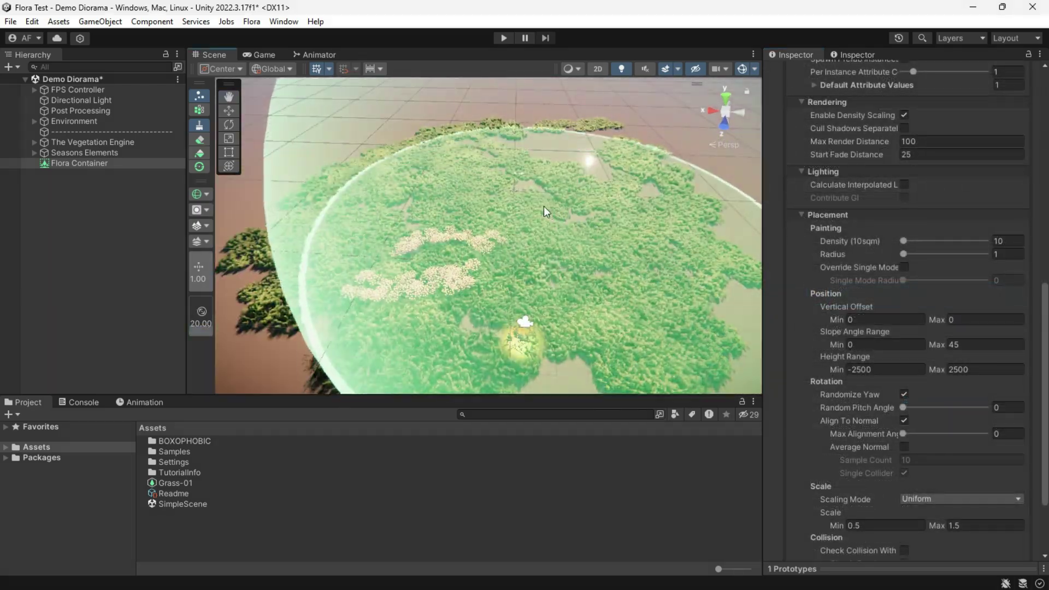
click(481, 238)
key(ctrl+z)
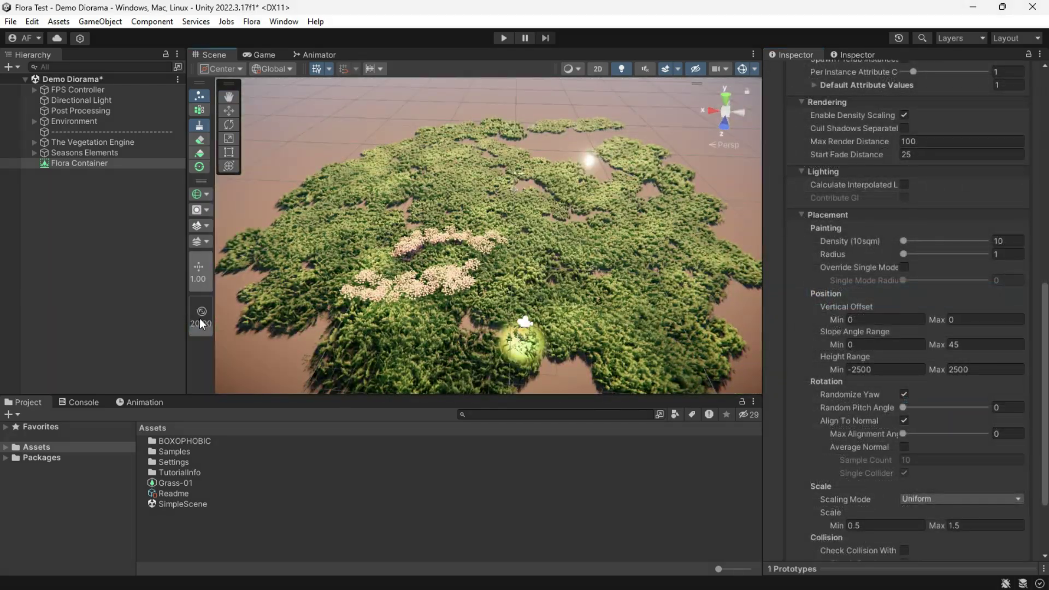
Step: Set the brush size to 9 and paint Flowers across the entire grass field
drag(199, 318, 200, 331)
mouse_move(559, 228)
mouse_down()
mouse_move(403, 172)
mouse_move(454, 253)
mouse_move(670, 167)
mouse_up()
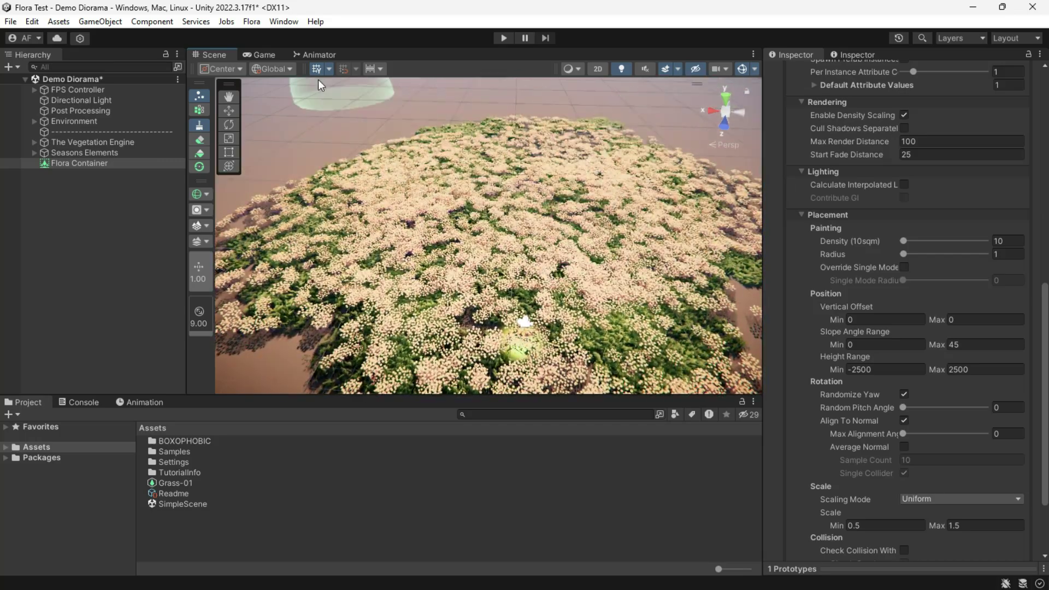
click(263, 54)
click(210, 54)
Step: Create a new Flora Prototype asset in the Assets folder and name it Tree-01
right_click(215, 526)
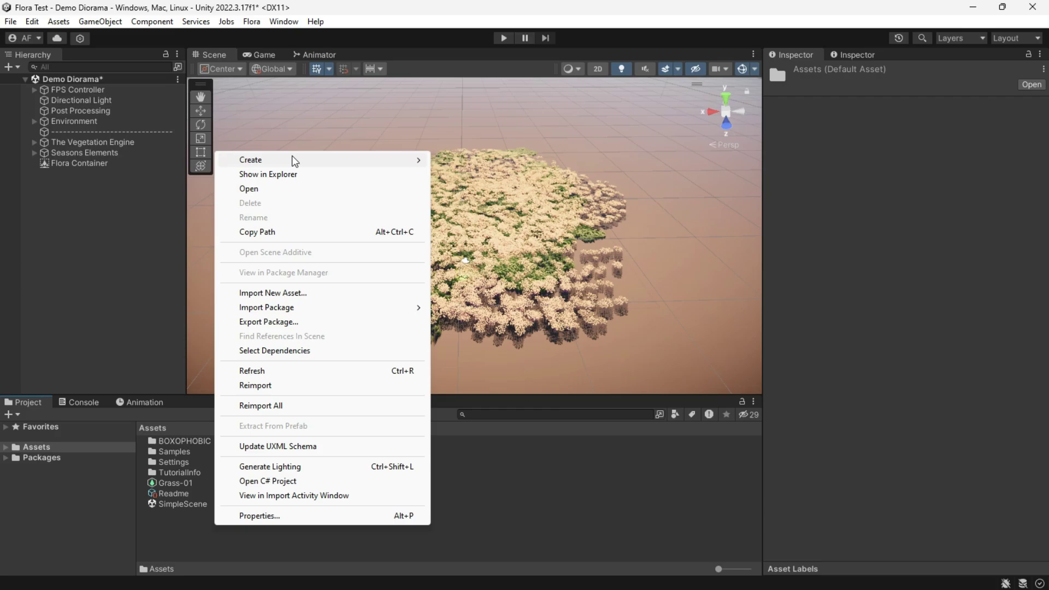
mouse_move(293, 159)
mouse_move(533, 33)
click(644, 49)
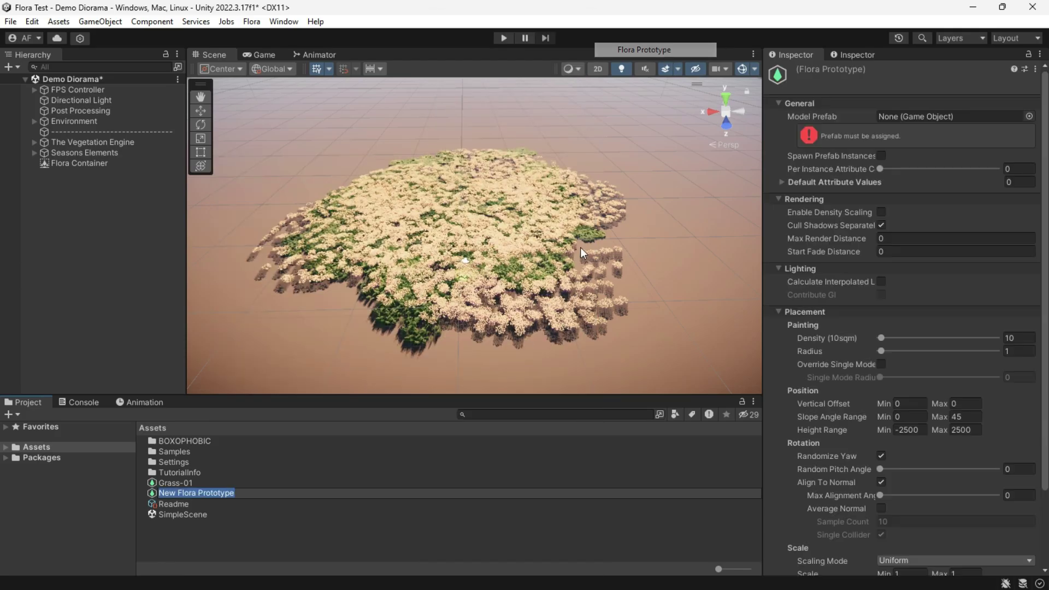
text(Tree-01)
key(Return)
Step: Assign TVE_TreeIt as Tree-01's model prefab and set its max render distance to 150 and start fade distance to 75
click(1028, 117)
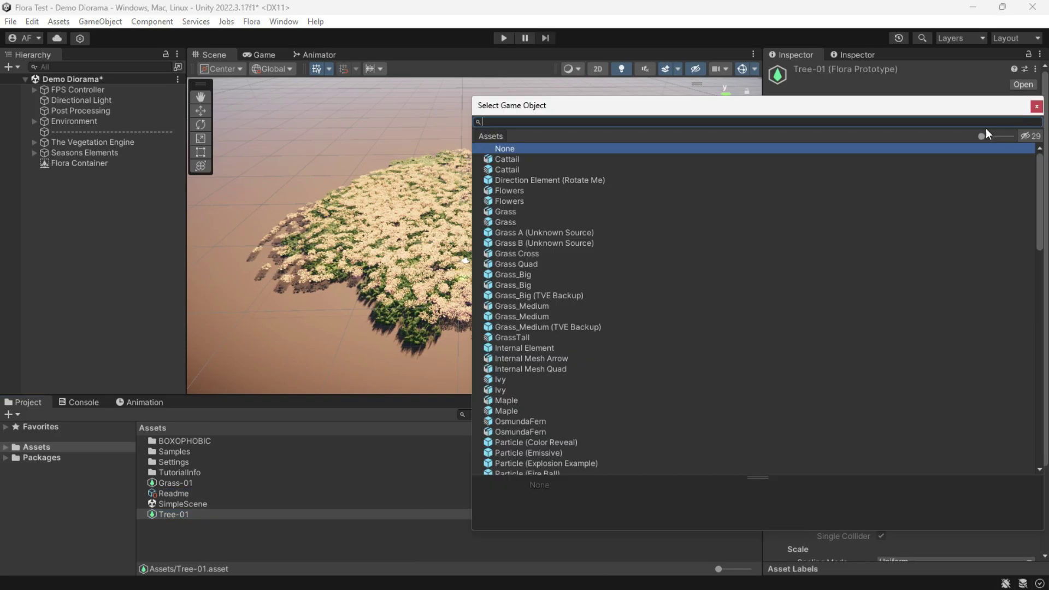
text(tree)
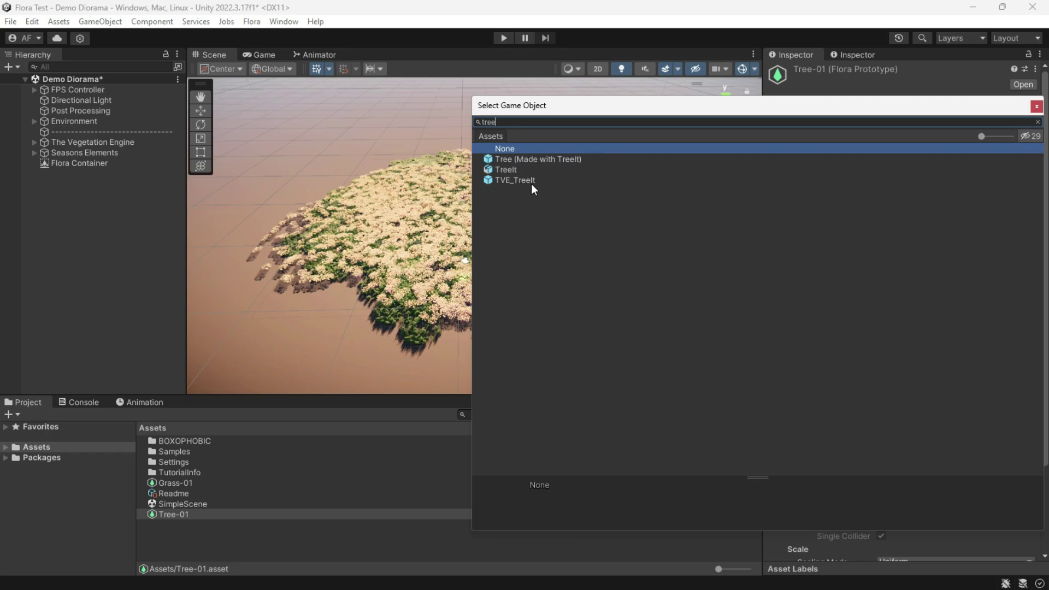
double_click(532, 180)
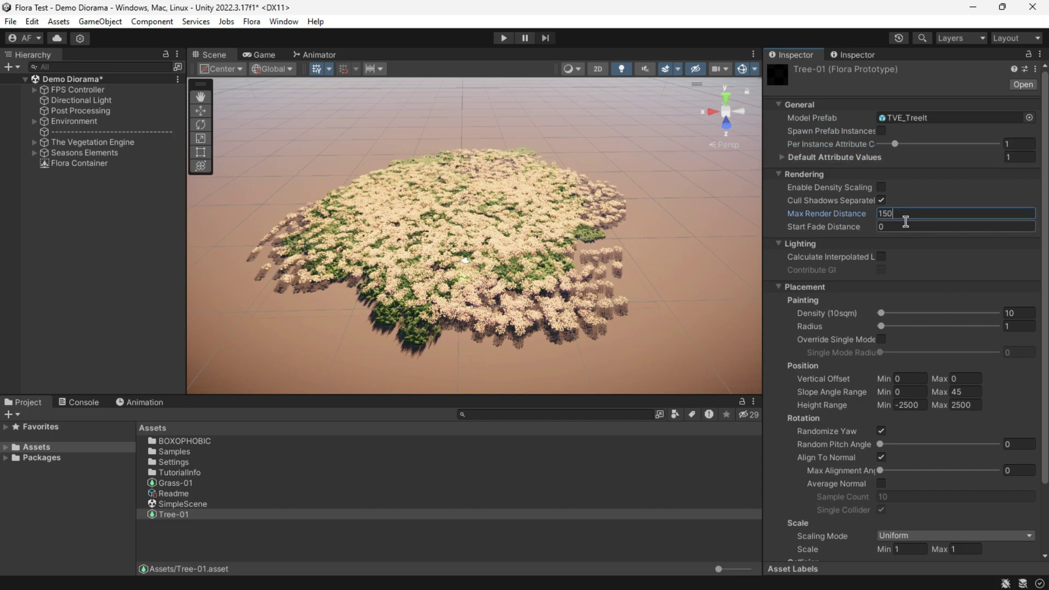
Step: Activate the Flora Container's inspector for painting and add the Tree-01 prototype to the container
click(78, 164)
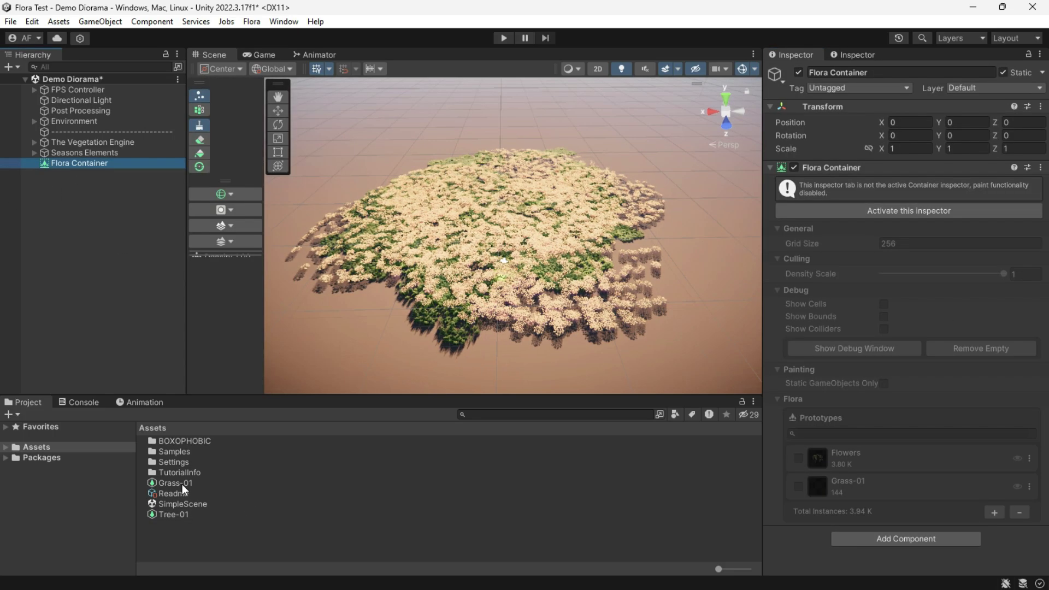
click(908, 209)
click(994, 465)
text(tree)
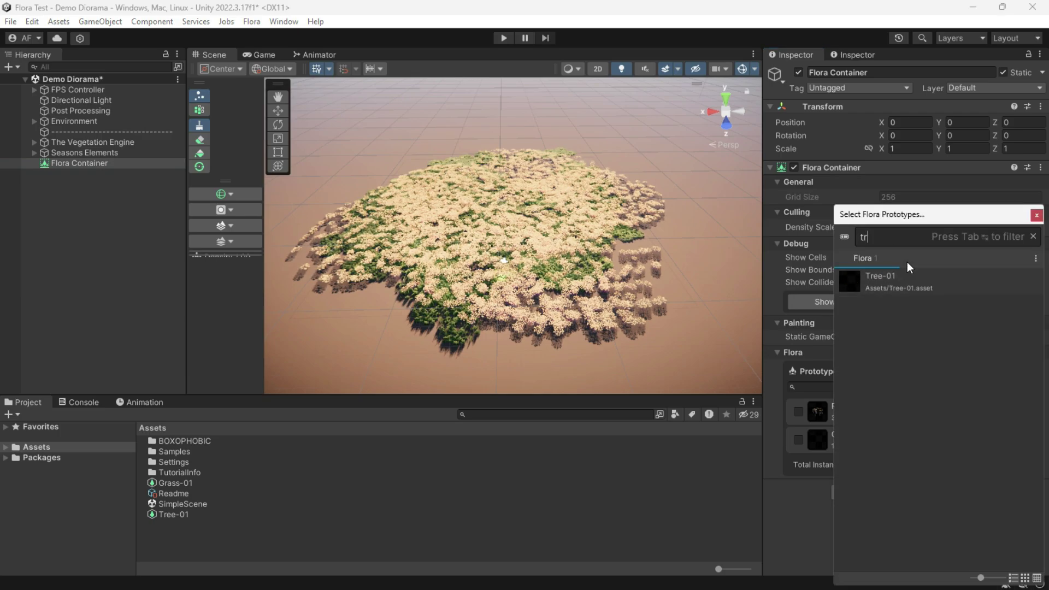
double_click(899, 289)
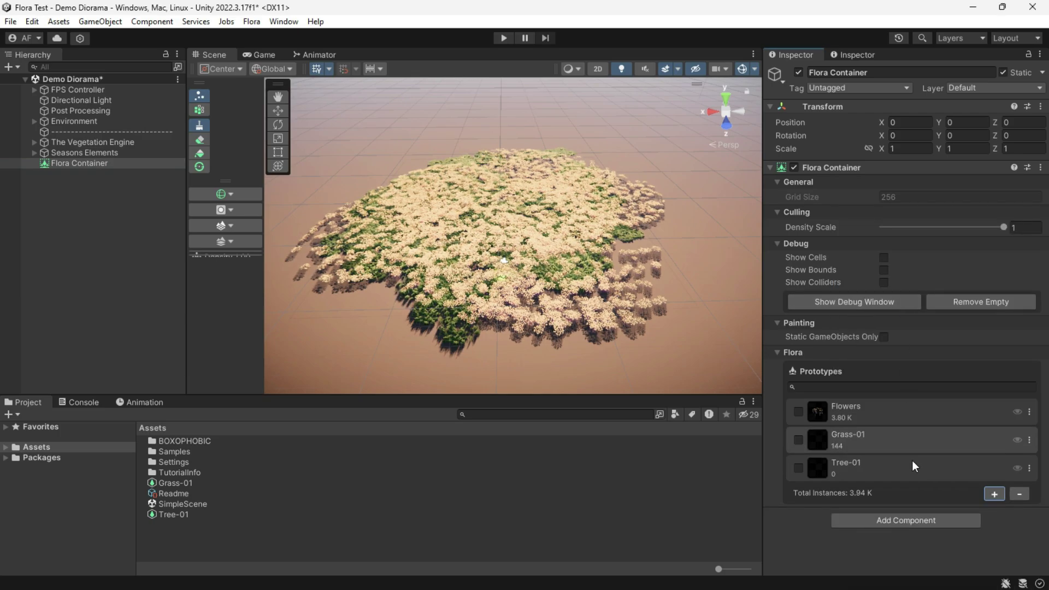
Step: Make Tree-01 the active prototype, try painting trees on the flower field and undo the stroke
click(854, 469)
click(465, 236)
key(w)
mouse_move(611, 268)
right_down()
mouse_move(566, 235)
mouse_move(548, 244)
right_up()
key(s)
key(ctrl+z)
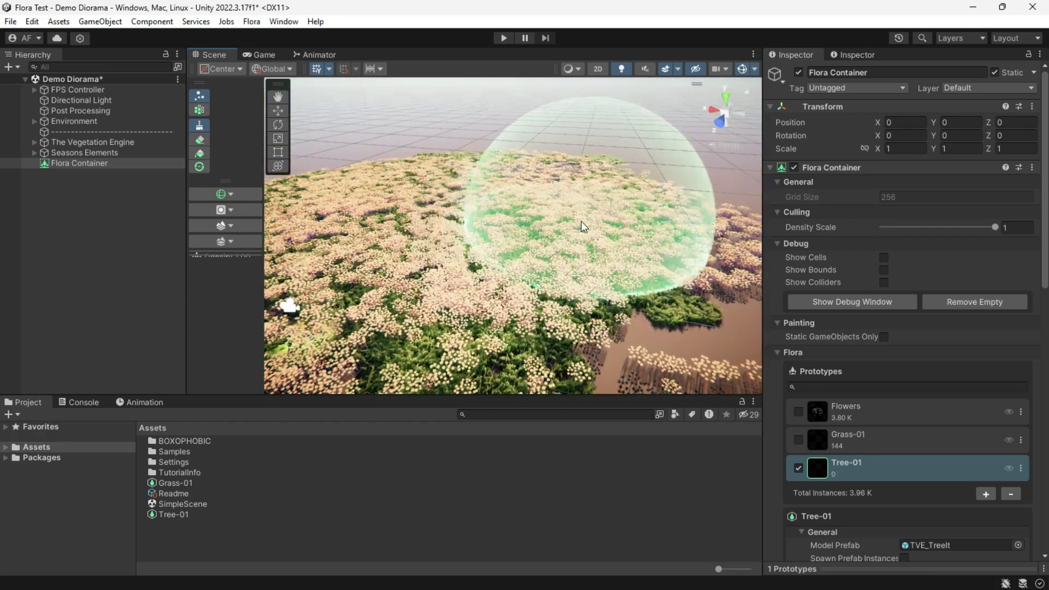
Step: Set Tree-01's painting density to 3 and paint trees across the flower field
scroll(883, 481, down, 8)
scroll(956, 435, down, 8)
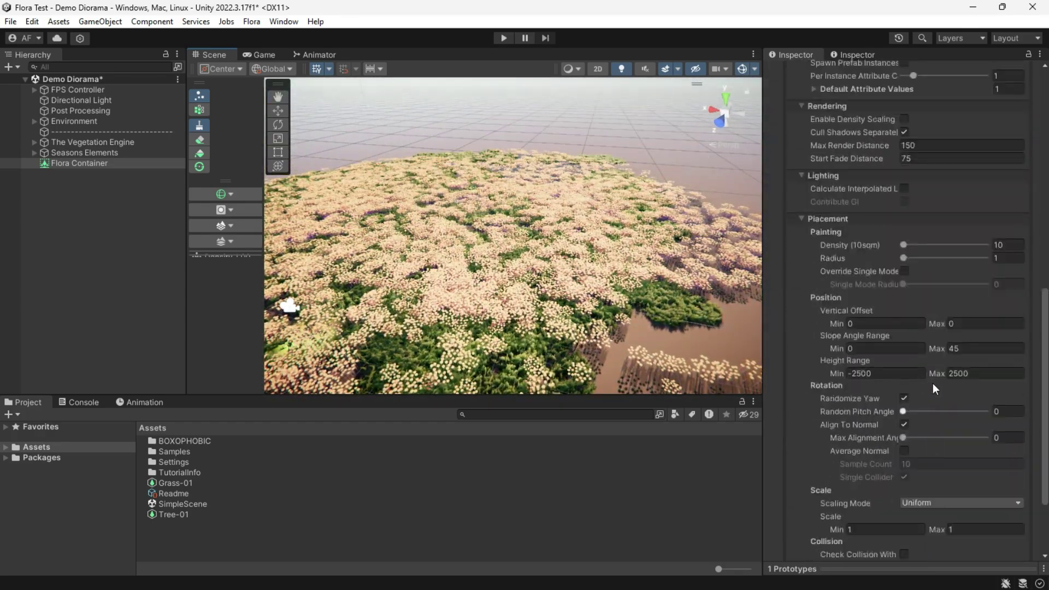
double_click(1010, 246)
text(3)
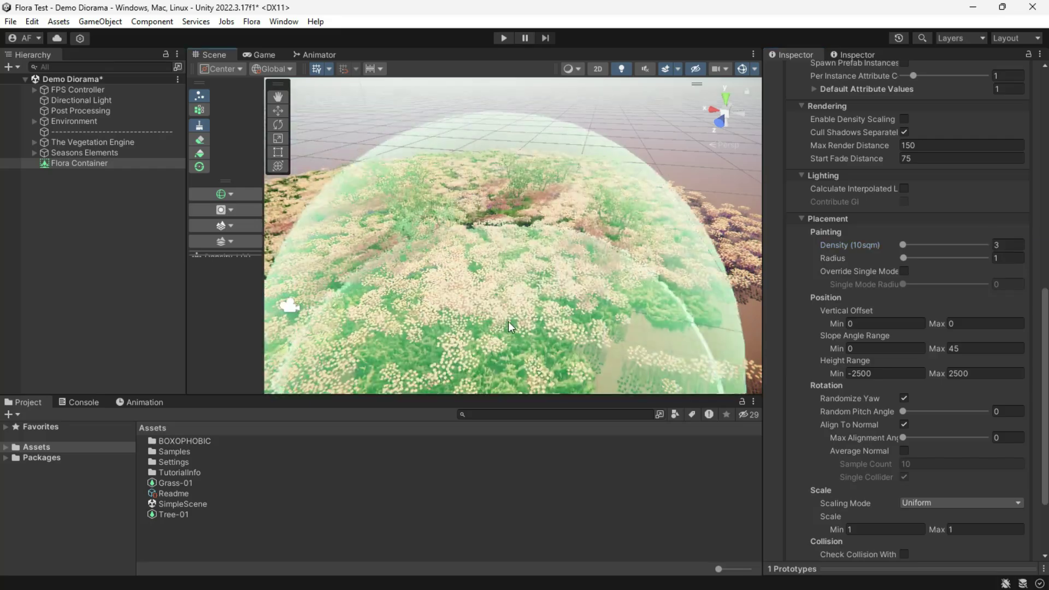
key(a)
right_drag(519, 233, 796, 247)
alt+drag(392, 193, 402, 206)
Step: Enter play mode and walk through the field of painted trees, flowers and grass
key(ctrl+p)
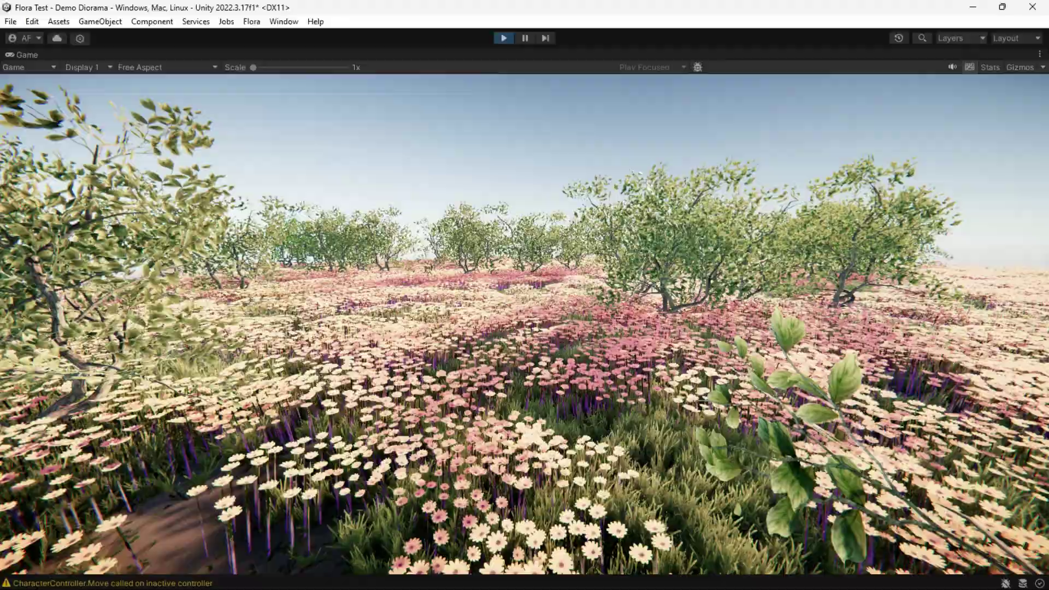
key(w)
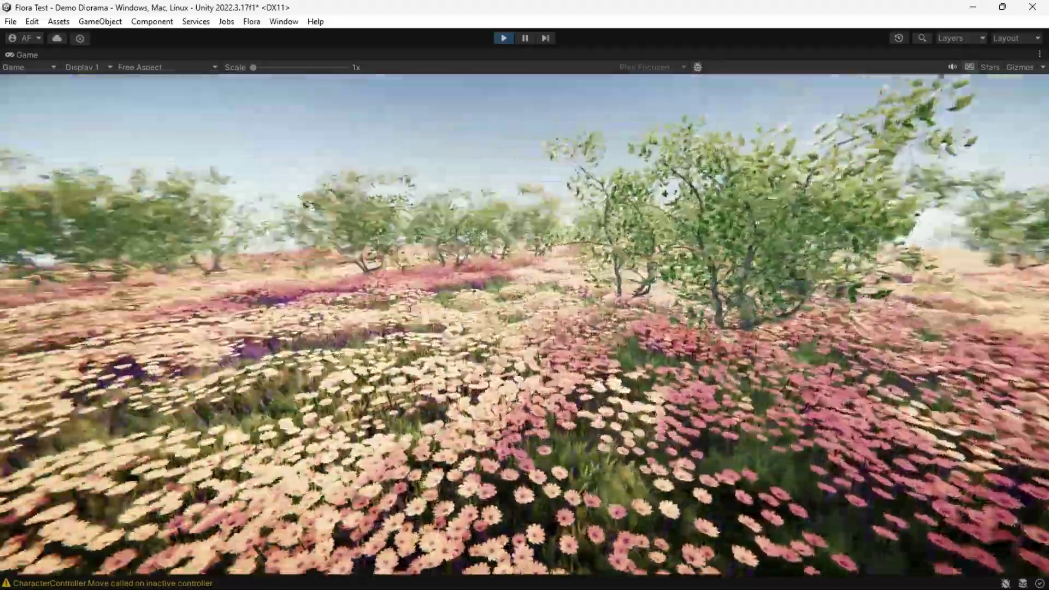